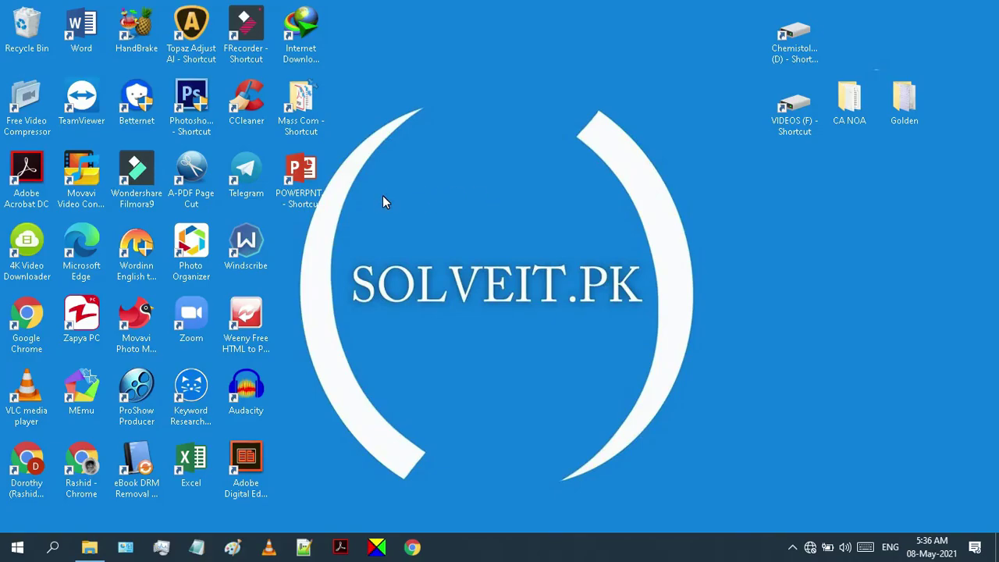
# Launch PowerPoint, create a blank presentation, and enter Slide Master view from the View tab.
pyautogui.click(310, 184)
pyautogui.doubleClick(311, 184)
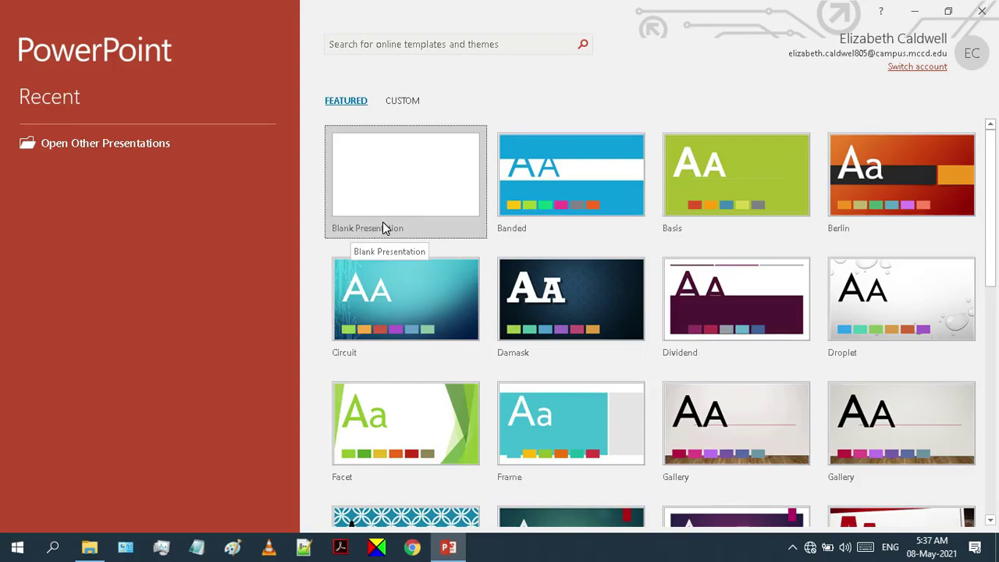
pyautogui.click(412, 197)
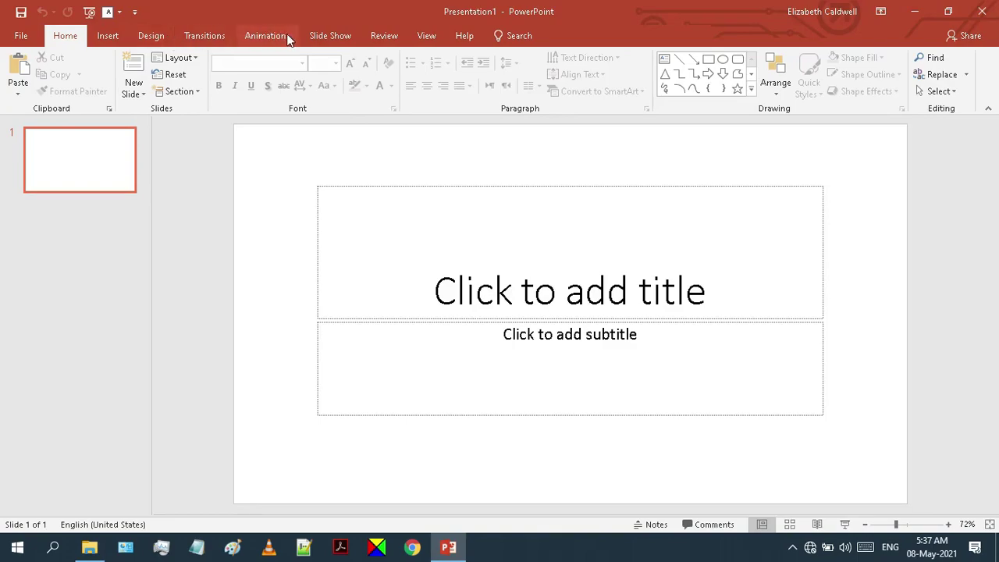
pyautogui.click(426, 37)
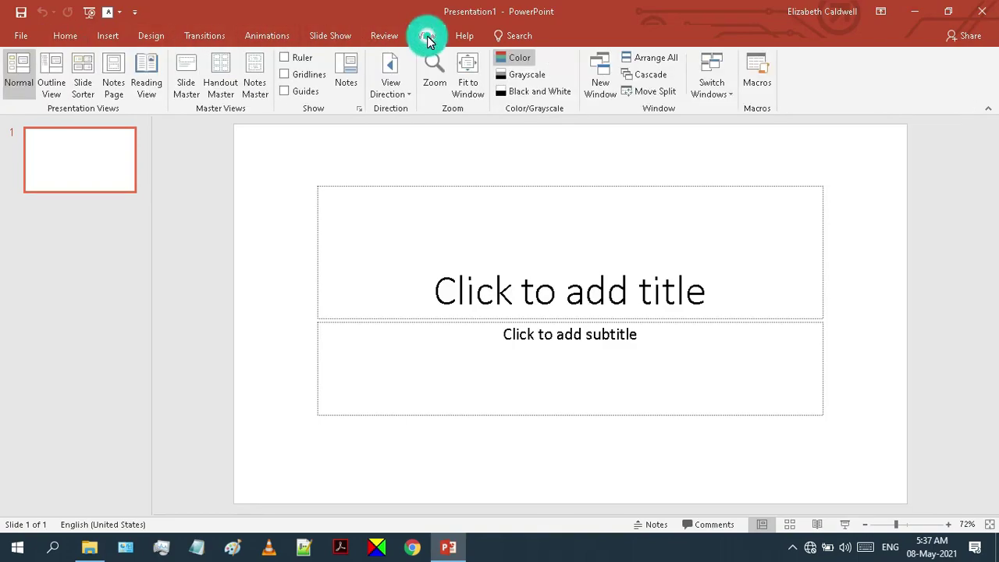
pyautogui.click(186, 95)
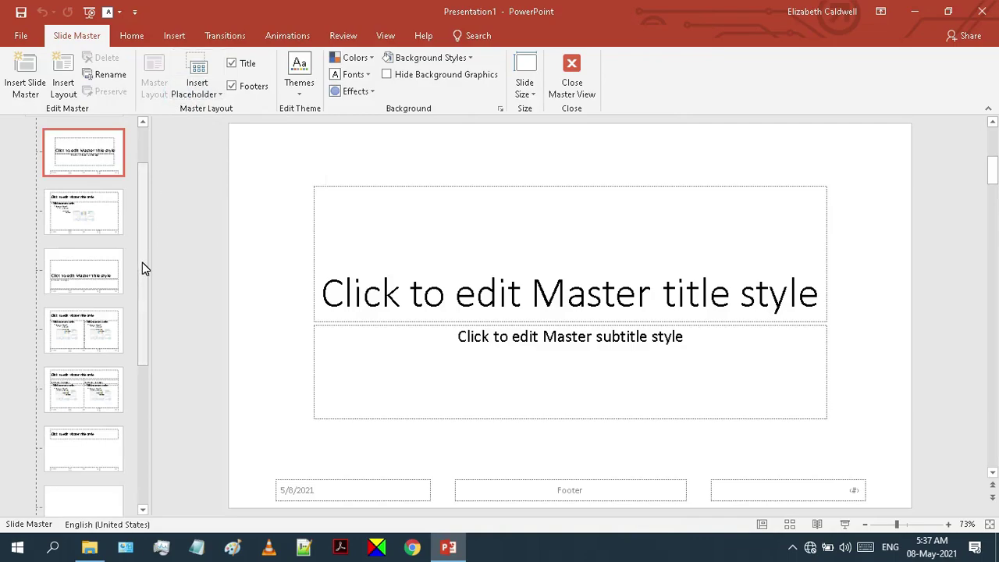
# Select the top master slide, then try Standard 4:3 size before reverting to Widescreen 16:9.
pyautogui.moveTo(142, 262); pyautogui.dragTo(144, 198)
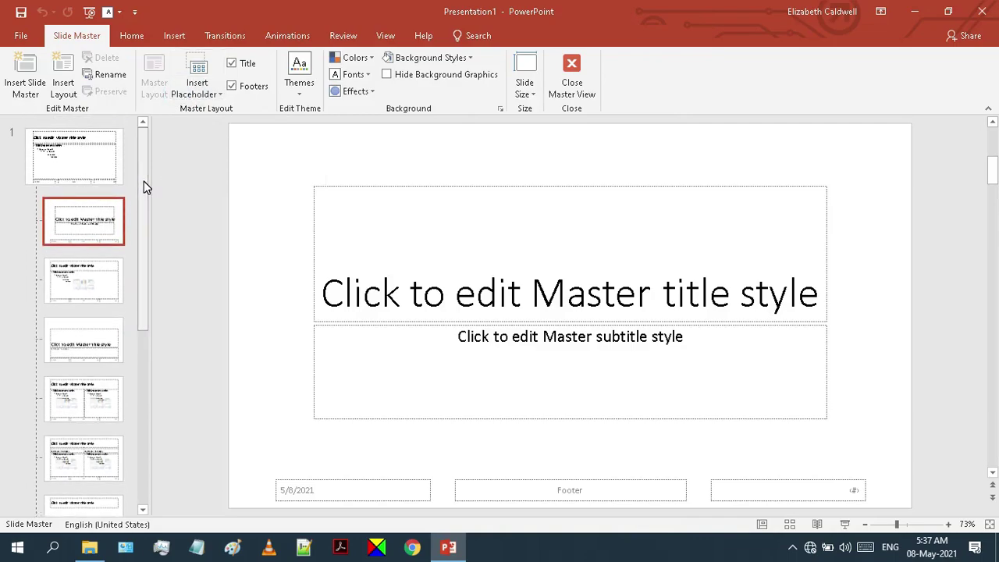
pyautogui.click(88, 167)
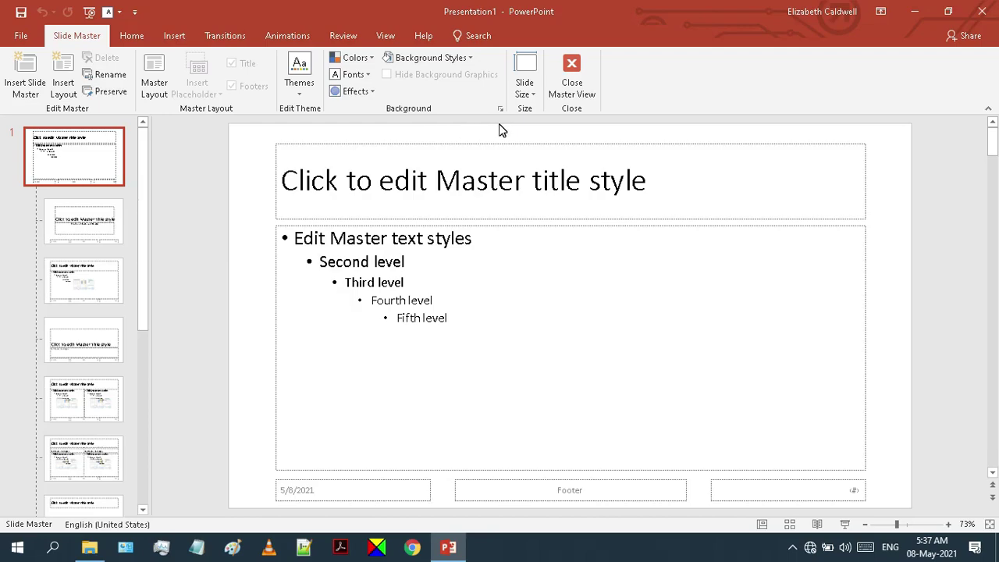
pyautogui.click(531, 96)
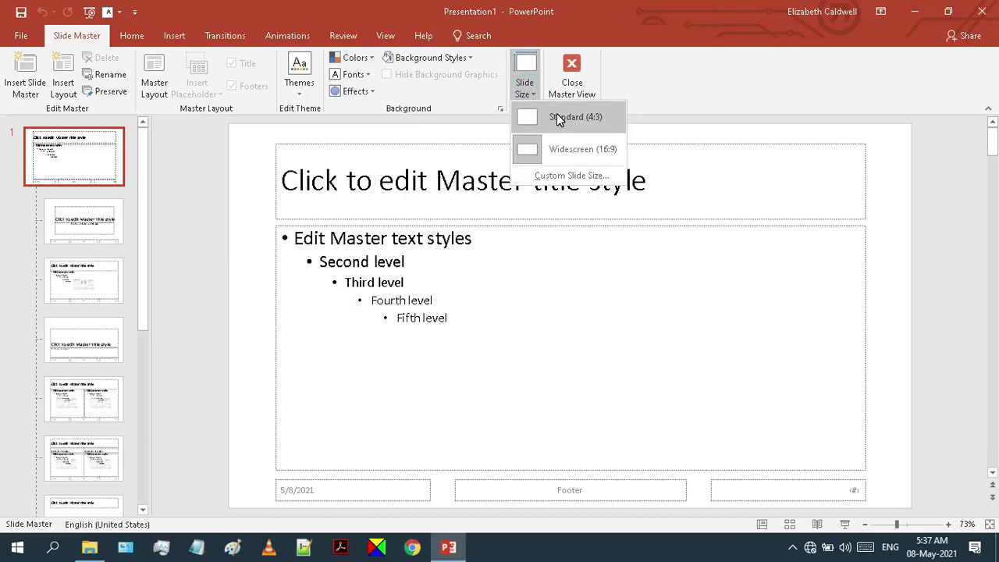
pyautogui.click(557, 117)
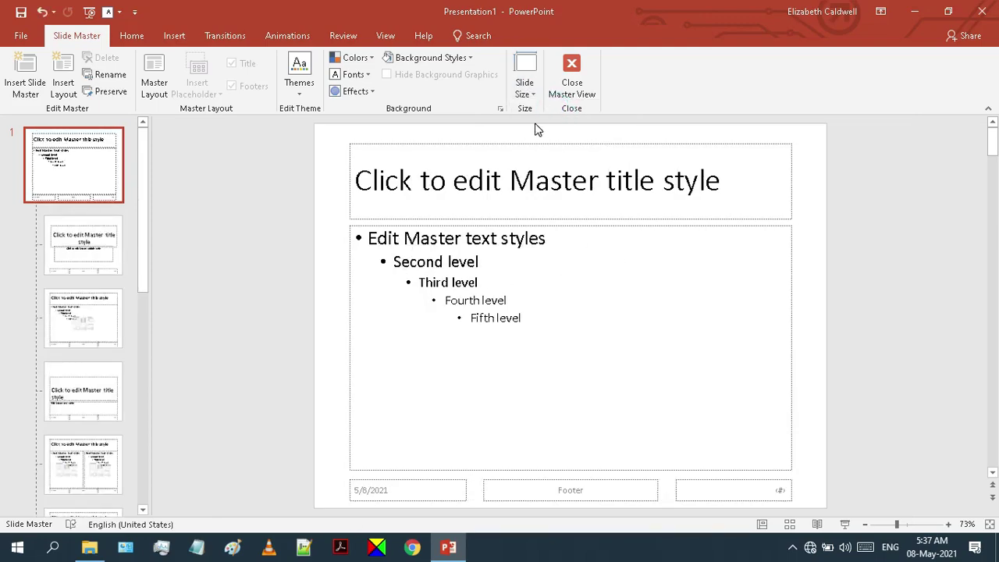
pyautogui.click(528, 94)
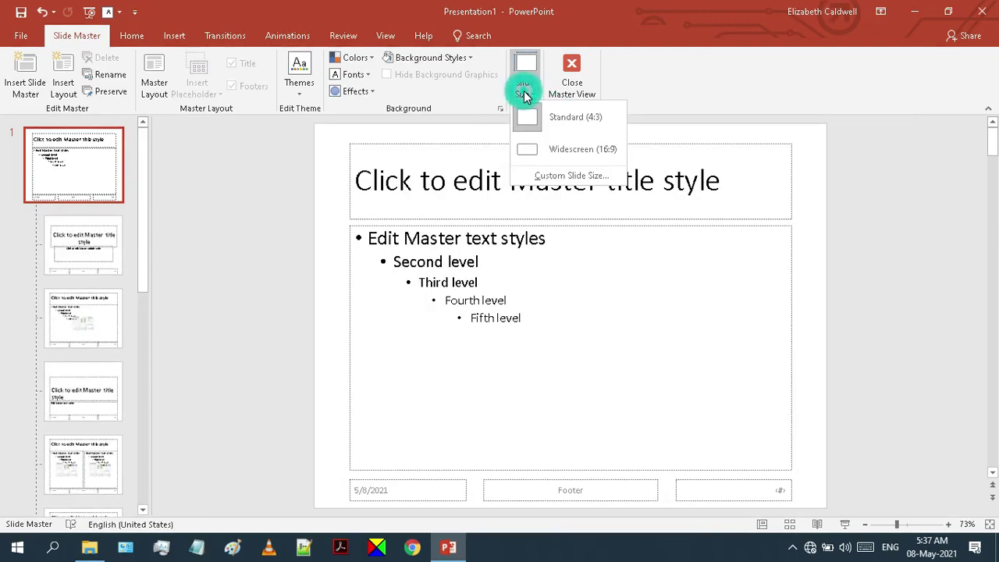
pyautogui.click(551, 149)
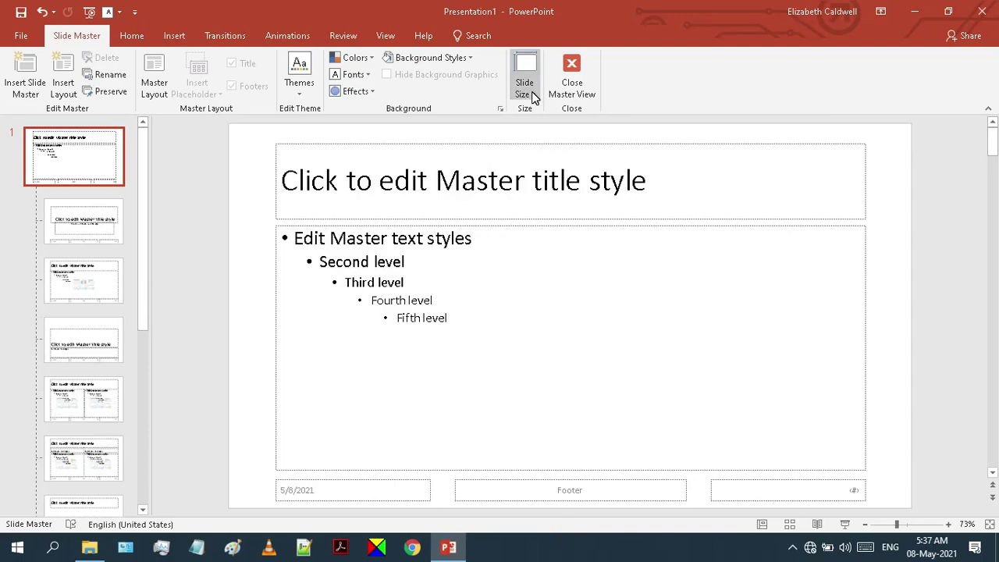
pyautogui.click(533, 96)
pyautogui.click(537, 174)
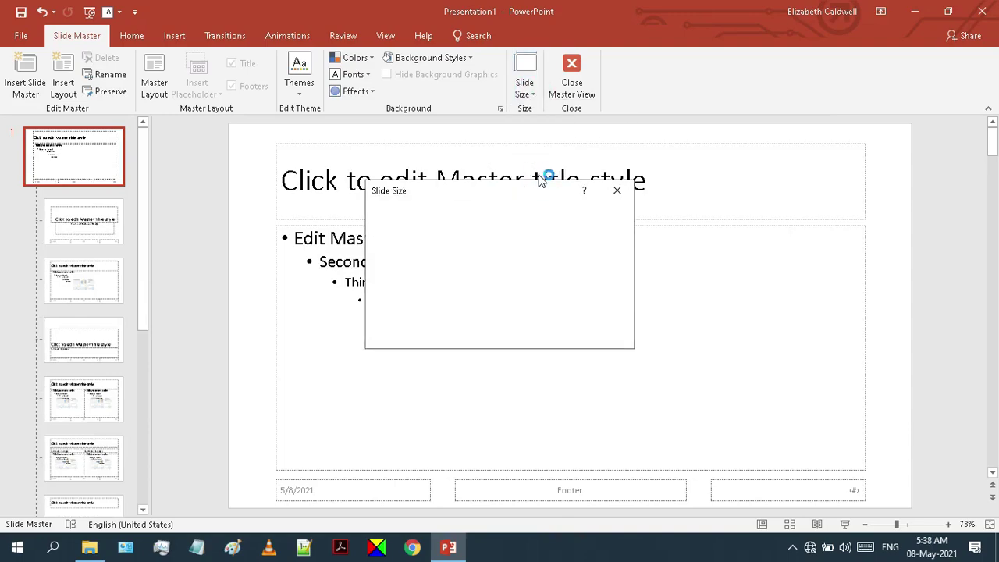
pyautogui.click(453, 225)
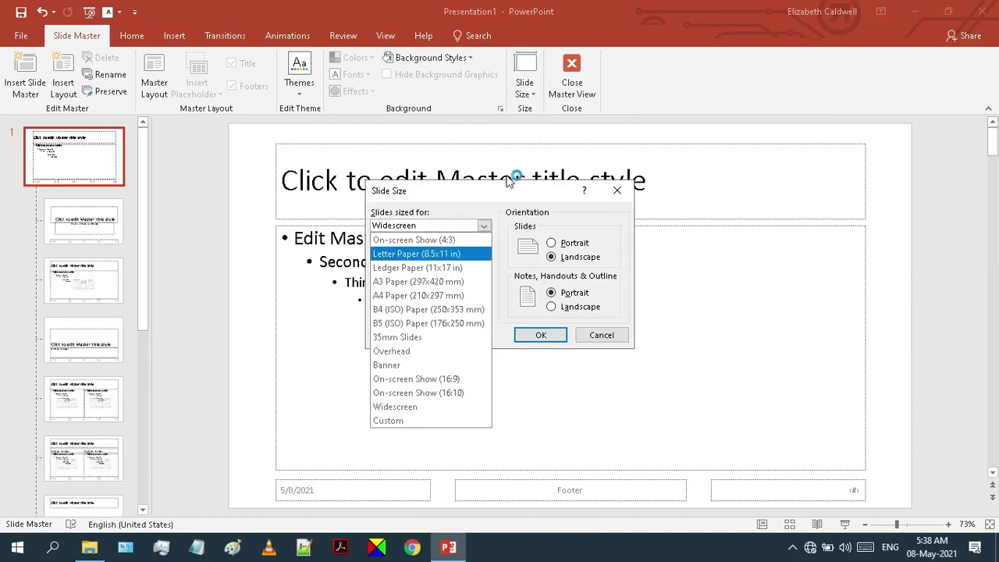
pyautogui.click(496, 198)
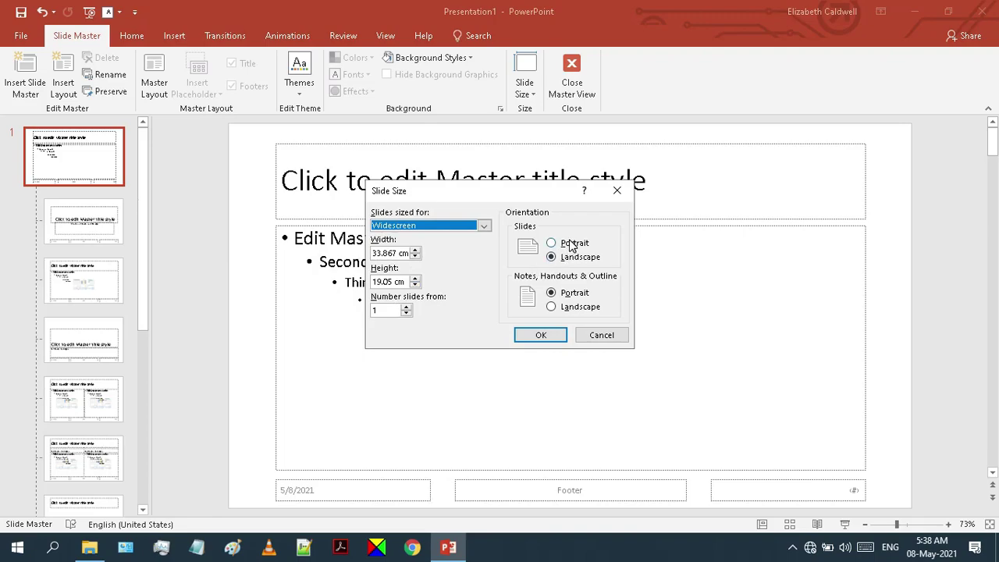
pyautogui.click(535, 336)
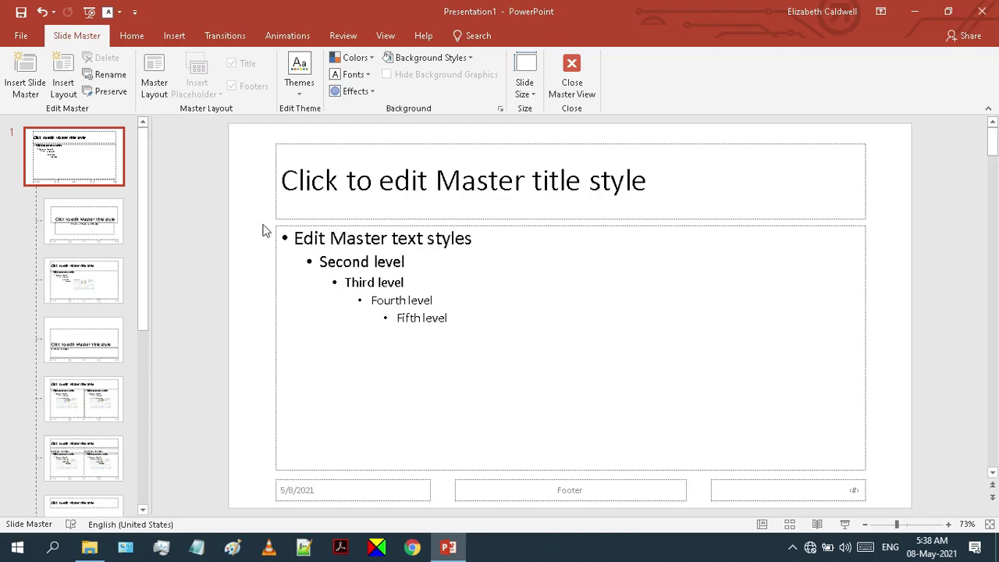
pyautogui.rightClick(252, 184)
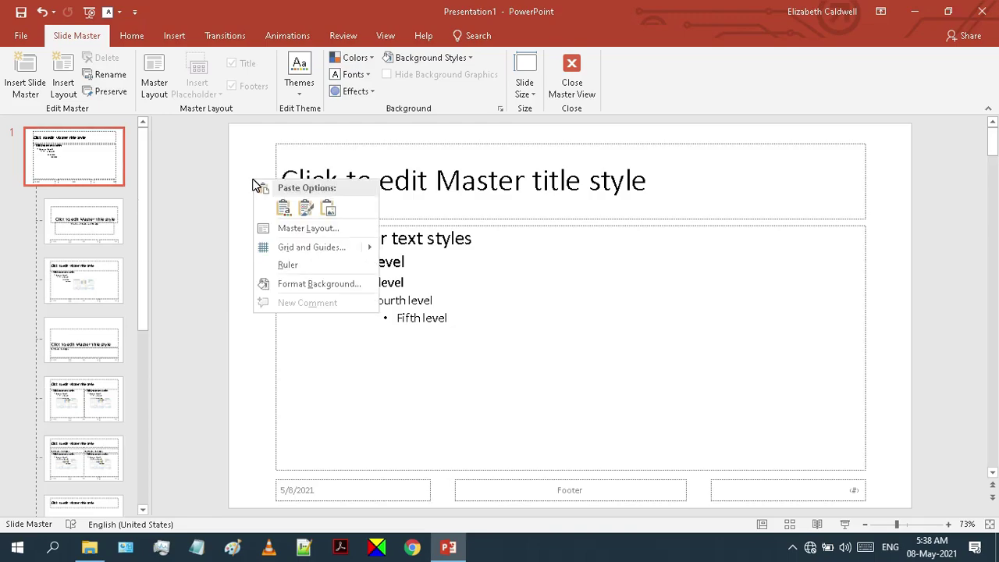
# Give the master background a solid orange fill and try making it partly transparent.
pyautogui.click(287, 284)
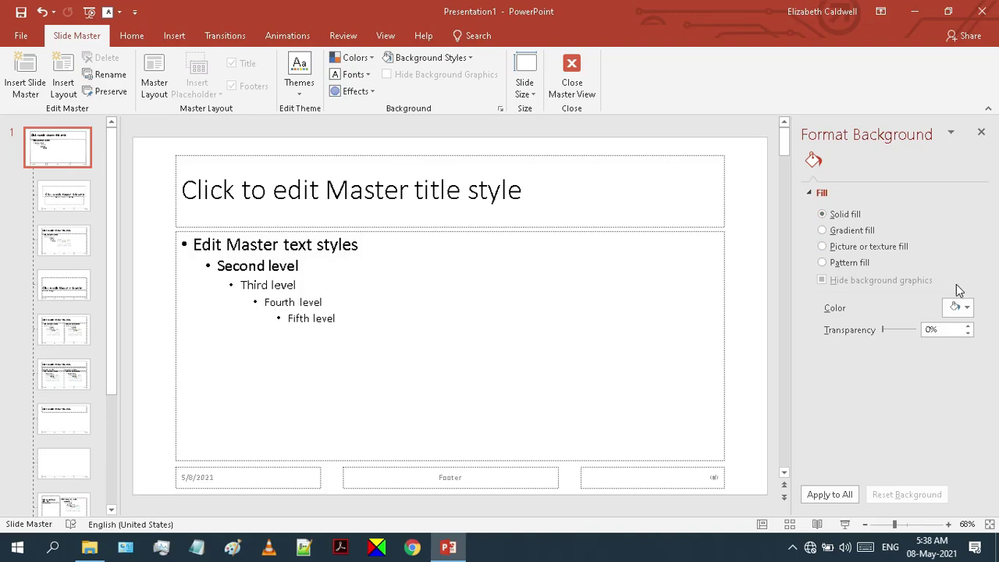
pyautogui.click(967, 309)
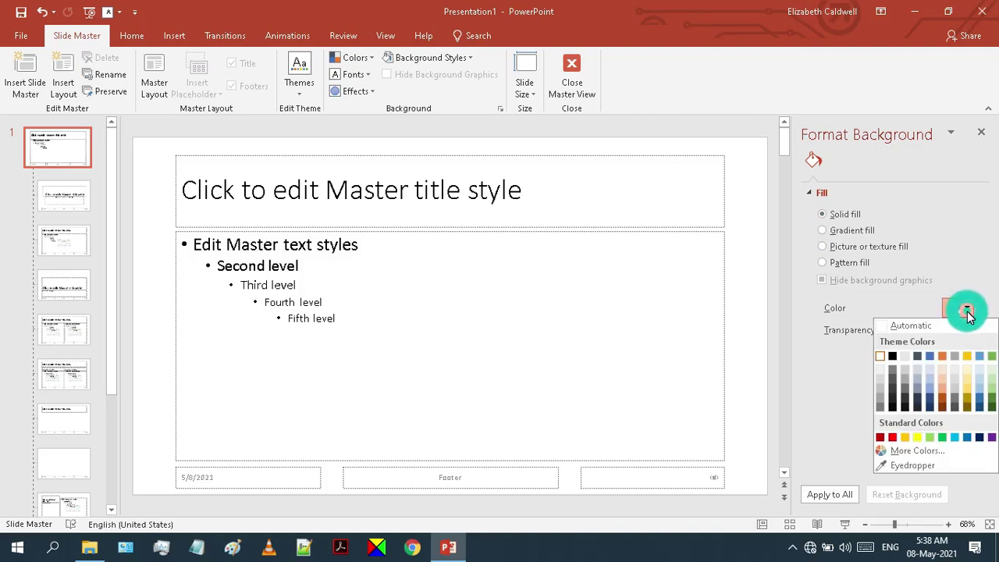
pyautogui.click(945, 358)
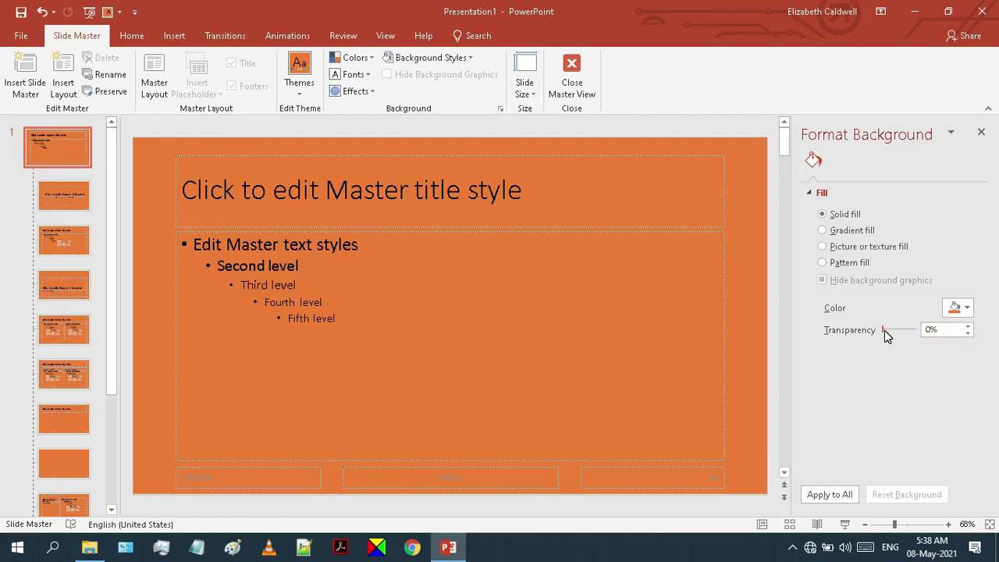
pyautogui.moveTo(883, 330)
pyautogui.mouseDown()
pyautogui.moveTo(906, 331)
pyautogui.moveTo(877, 339)
pyautogui.mouseUp()
# Switch the master background to a gradient fill, trying blue then orange radial presets.
pyautogui.click(857, 233)
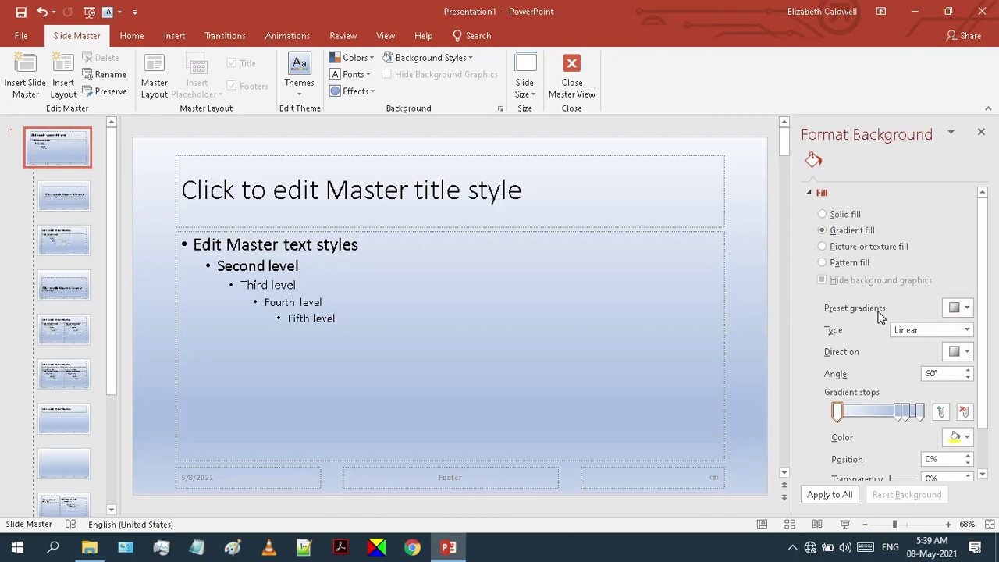
pyautogui.click(958, 308)
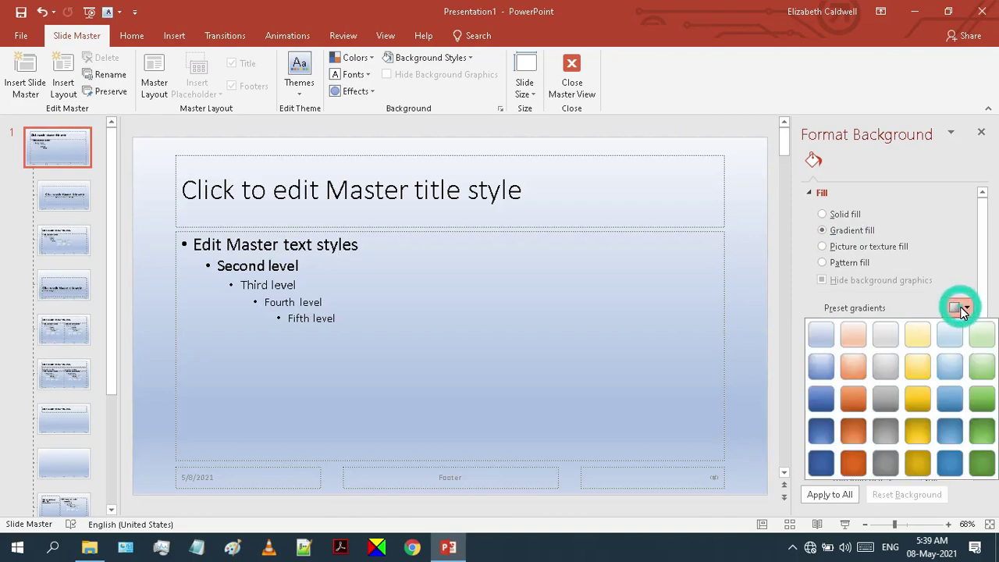
pyautogui.click(947, 466)
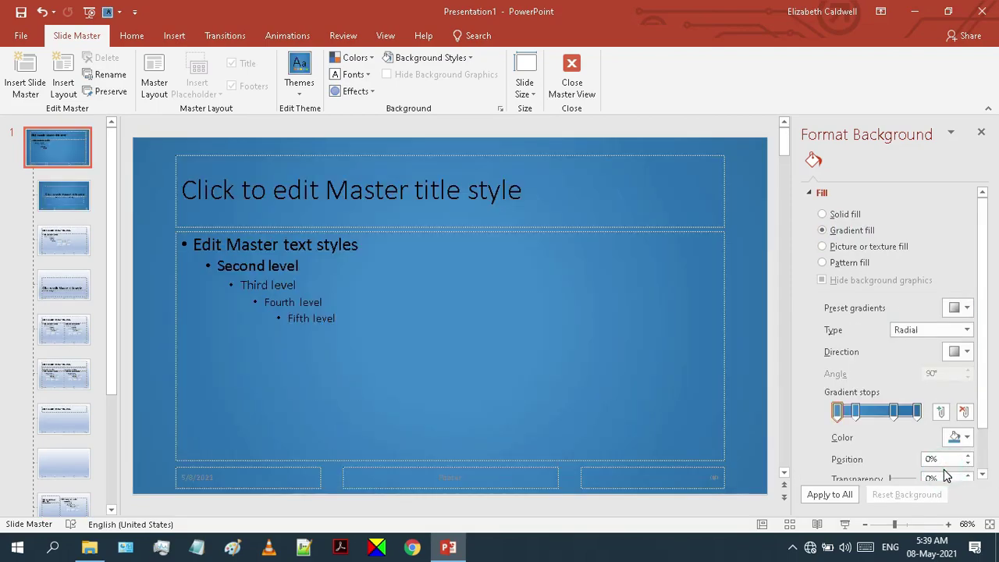
pyautogui.click(959, 308)
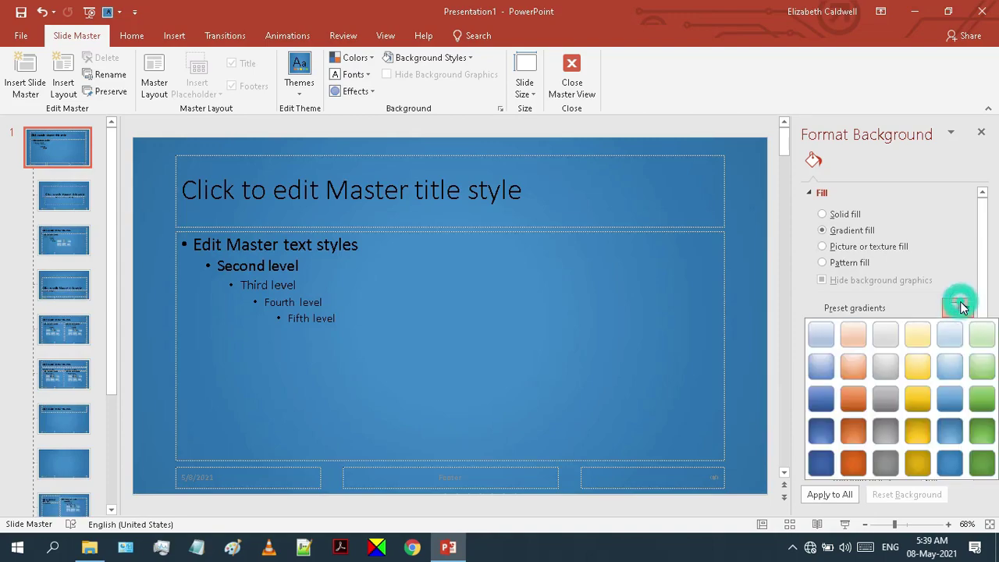
pyautogui.click(854, 421)
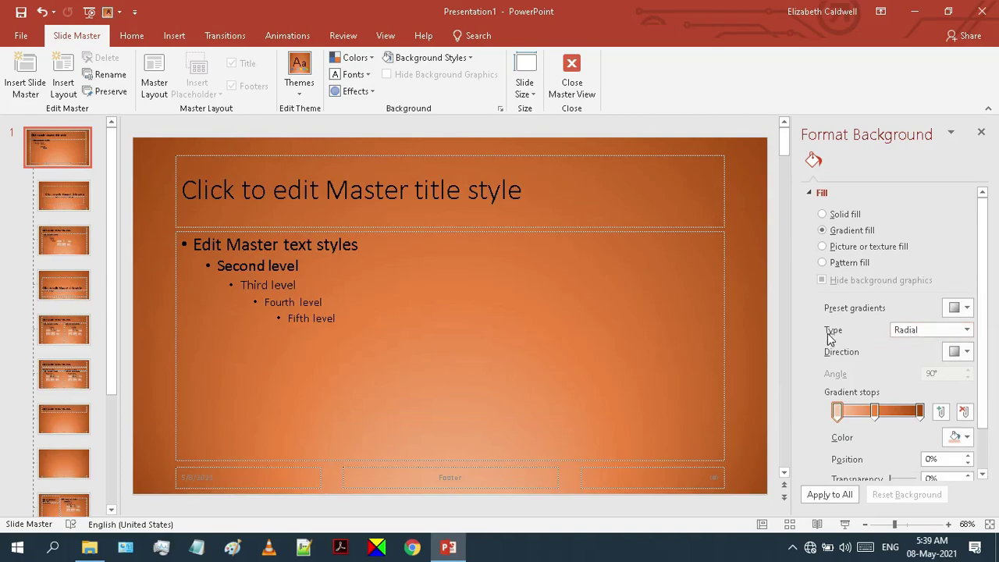
# Try rectangular, radial and from-title gradient types, settling on Linear.
pyautogui.click(918, 329)
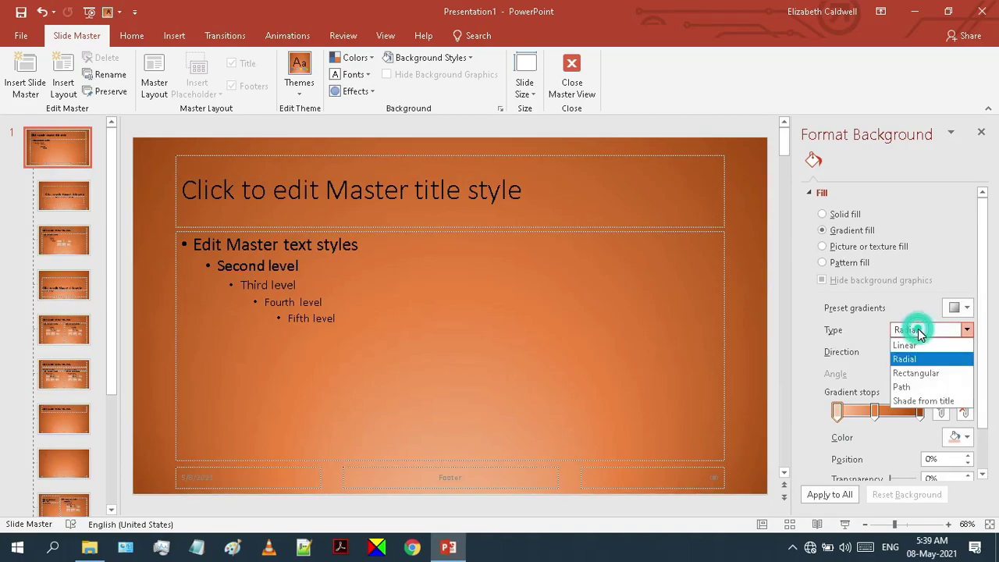
pyautogui.click(914, 374)
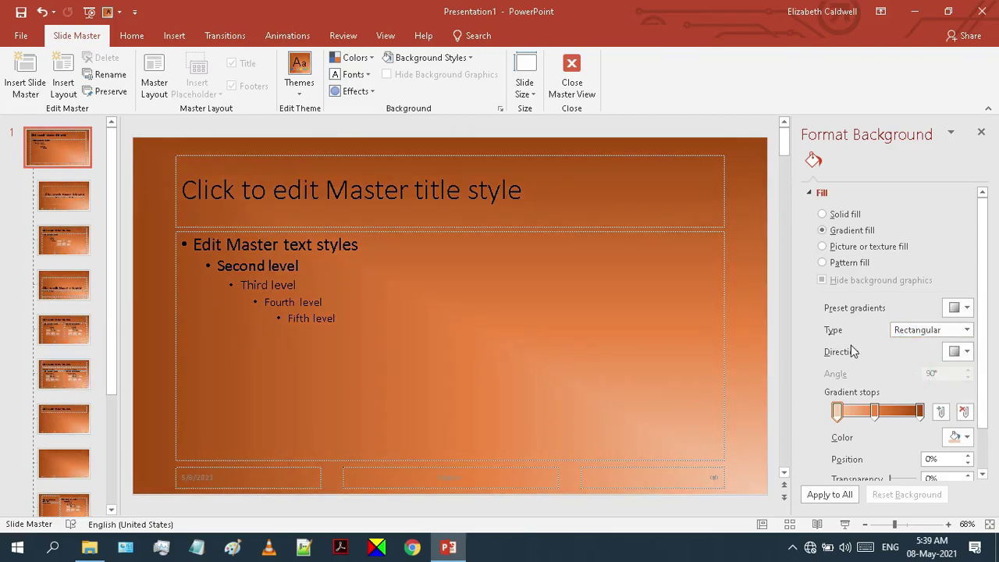
pyautogui.click(913, 333)
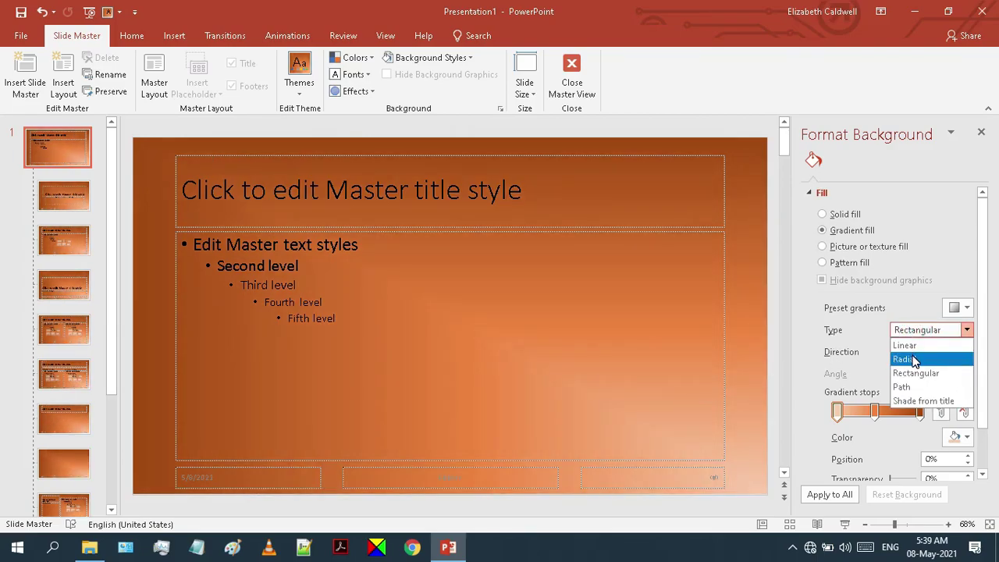
pyautogui.click(910, 358)
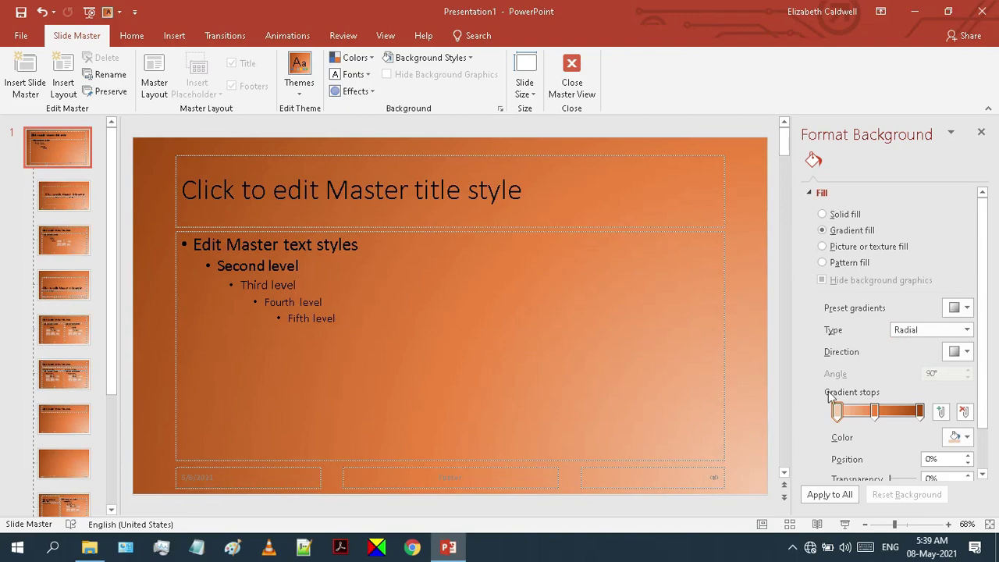
pyautogui.click(924, 329)
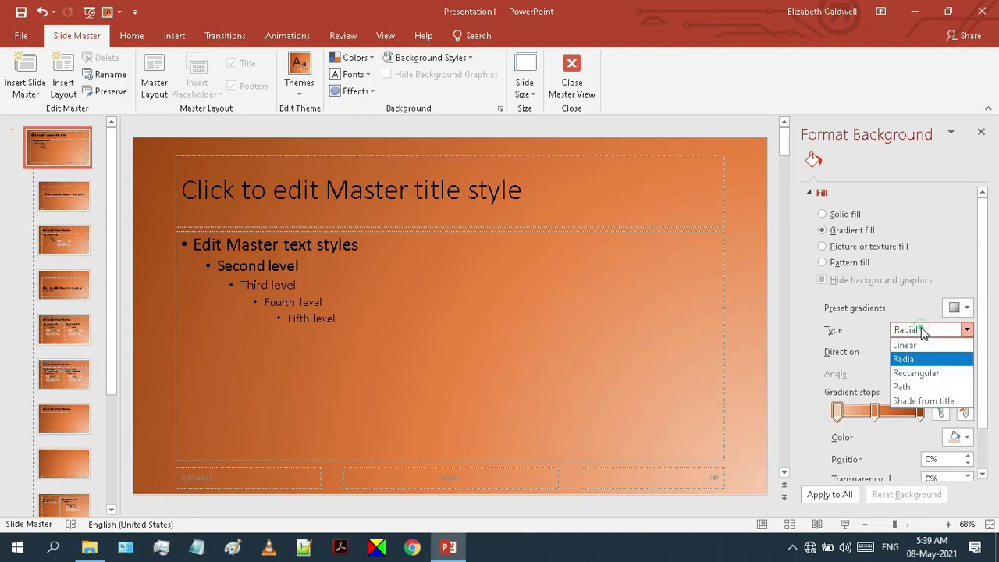
pyautogui.click(922, 400)
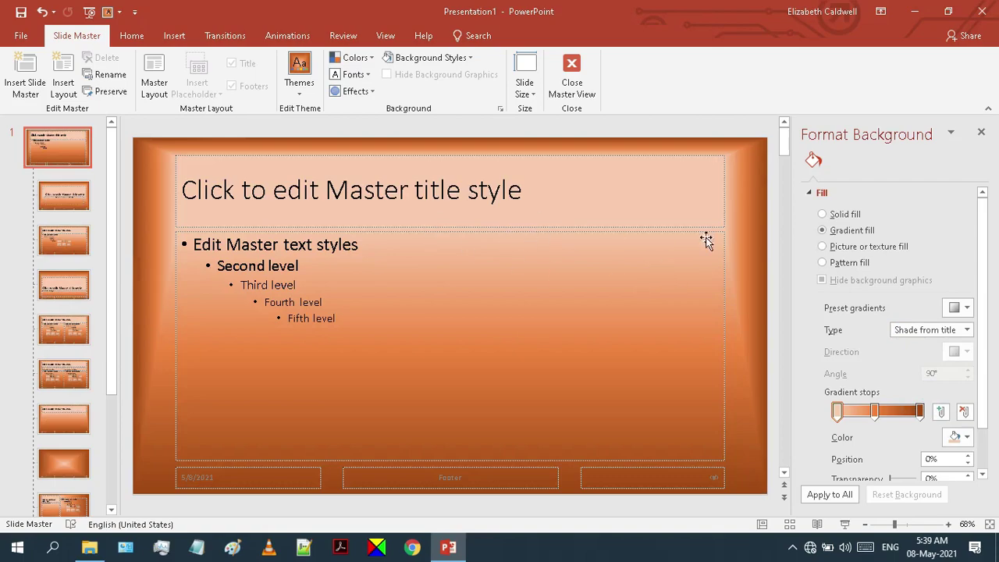
pyautogui.click(899, 330)
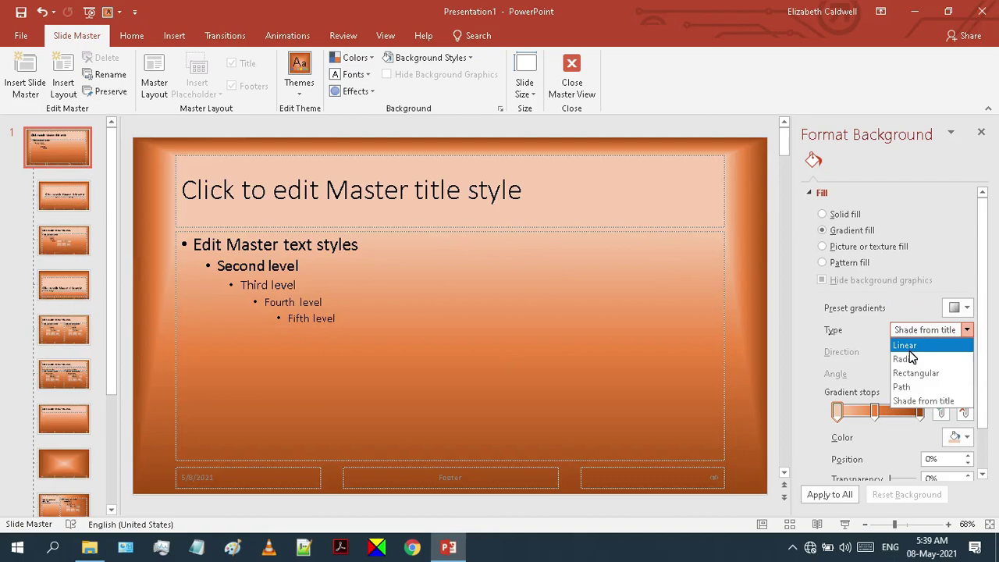
pyautogui.click(910, 350)
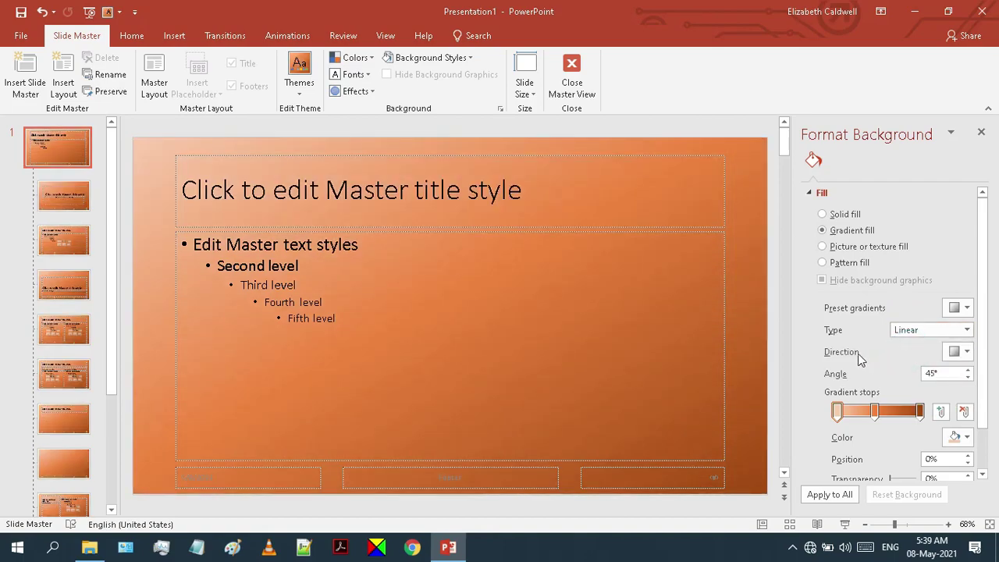
# Try several linear direction presets, then lower the gradient angle to 0°.
pyautogui.click(970, 357)
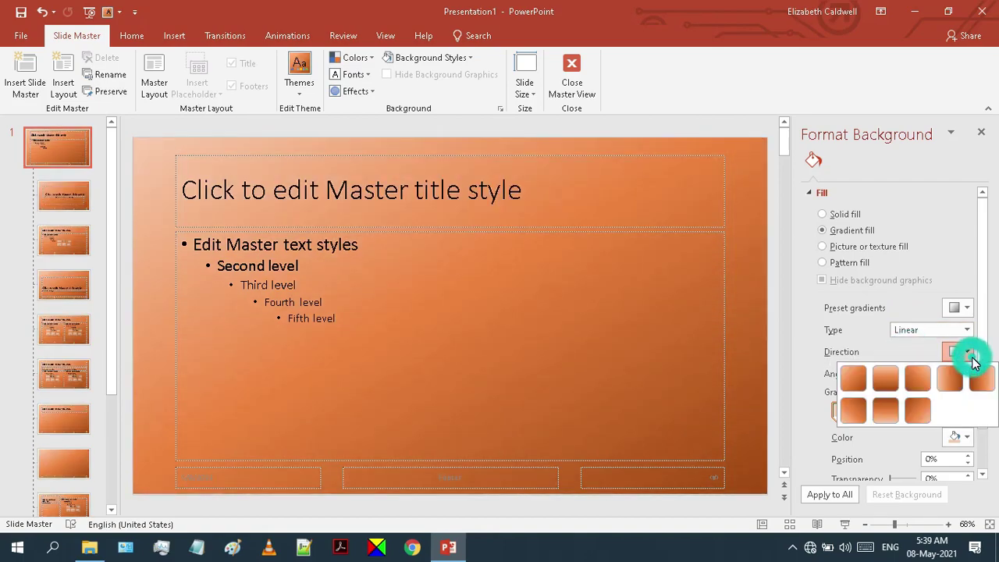
pyautogui.click(851, 379)
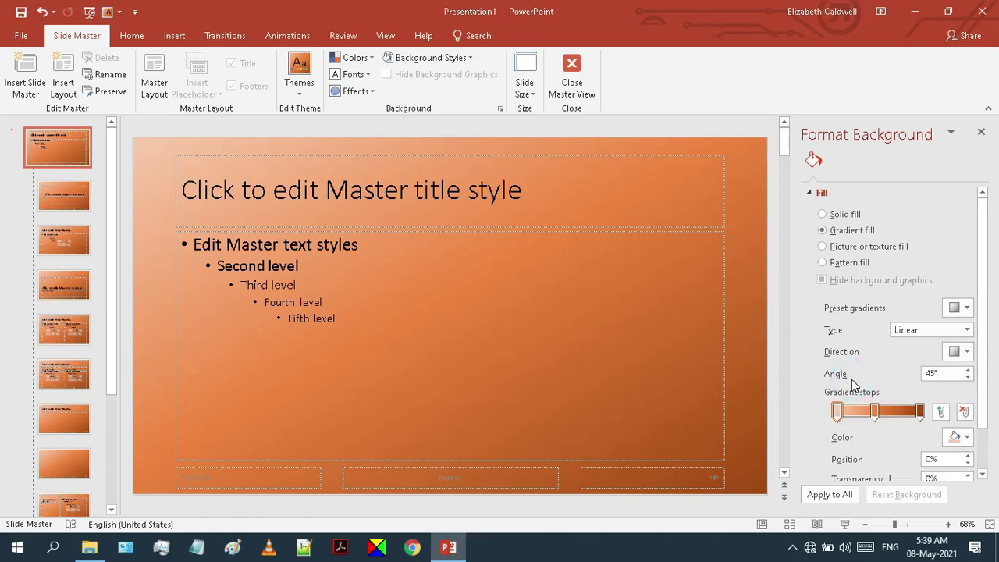
pyautogui.click(961, 352)
pyautogui.click(888, 380)
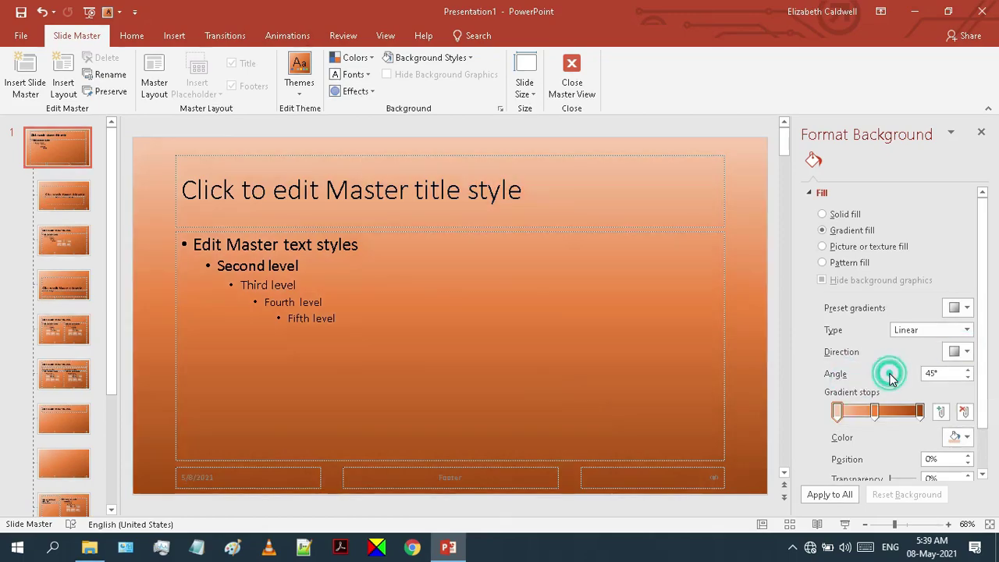
pyautogui.click(965, 352)
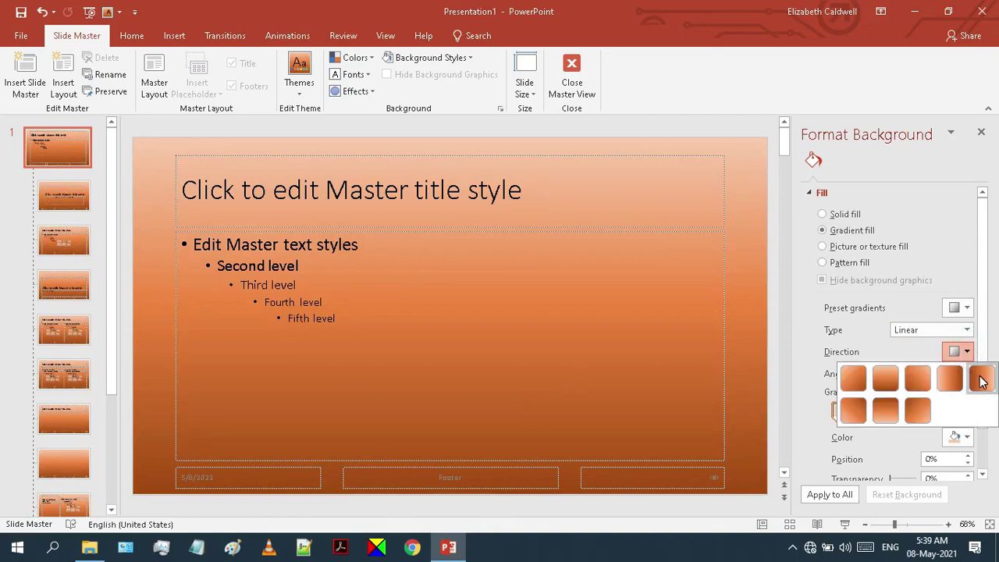
pyautogui.click(981, 378)
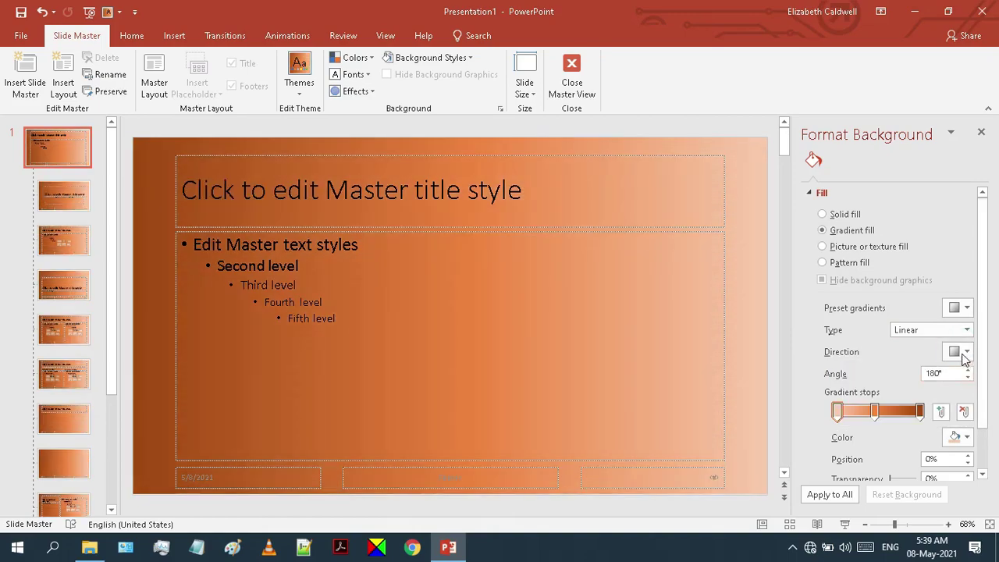
pyautogui.click(965, 352)
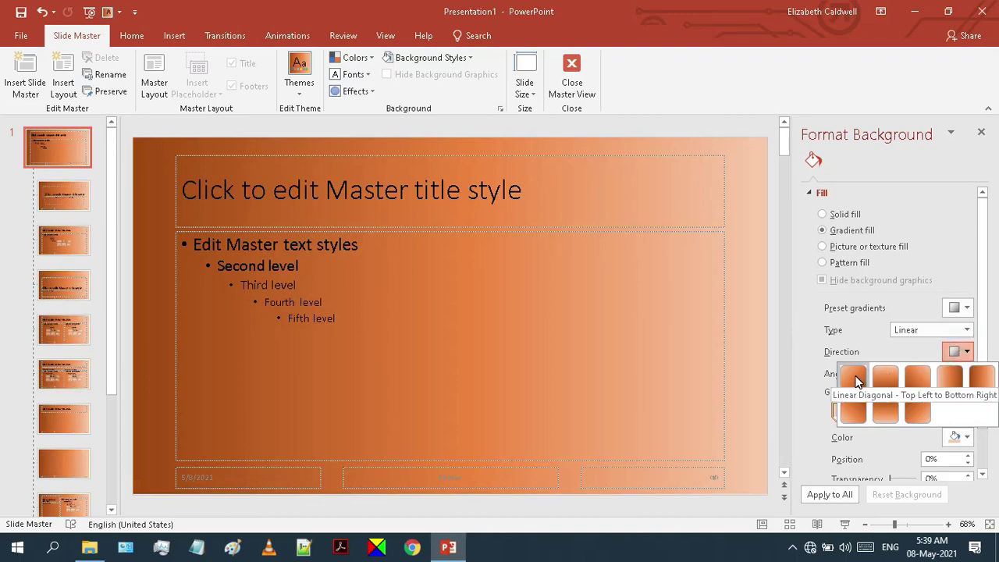
pyautogui.click(854, 377)
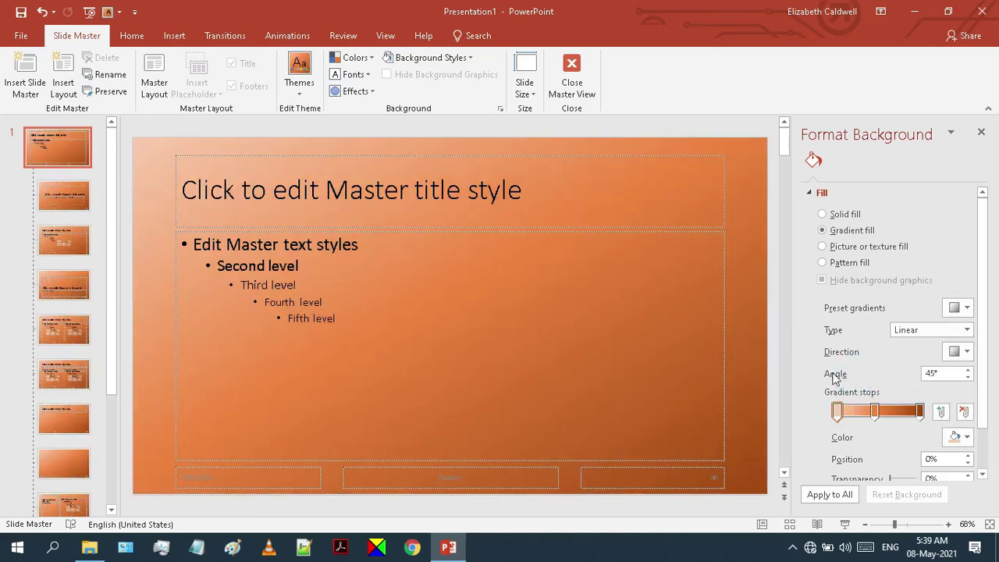
pyautogui.click(972, 378)
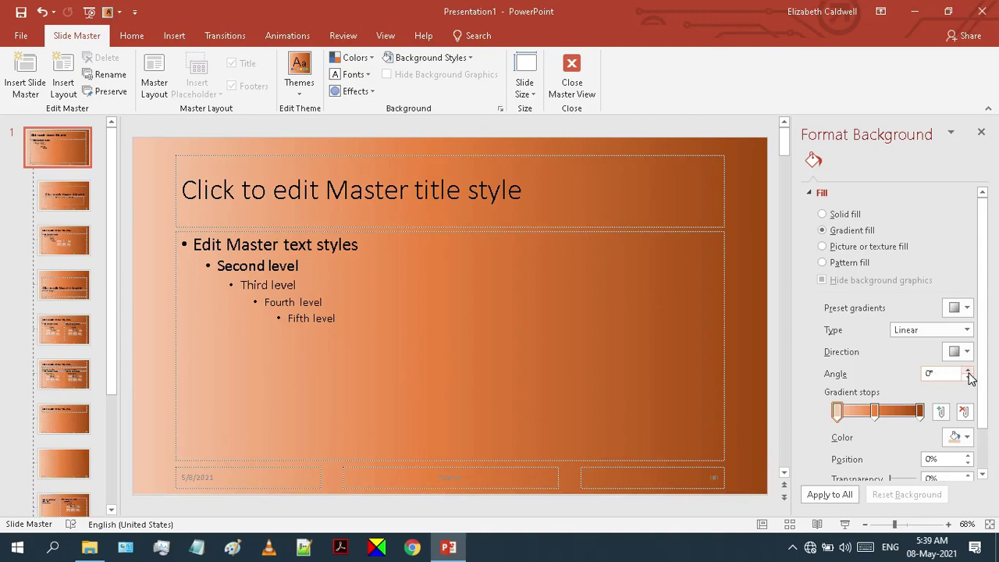
# Remove the middle gradient stop, add one back, and remove it again, leaving two stops.
pyautogui.click(836, 412)
pyautogui.click(874, 412)
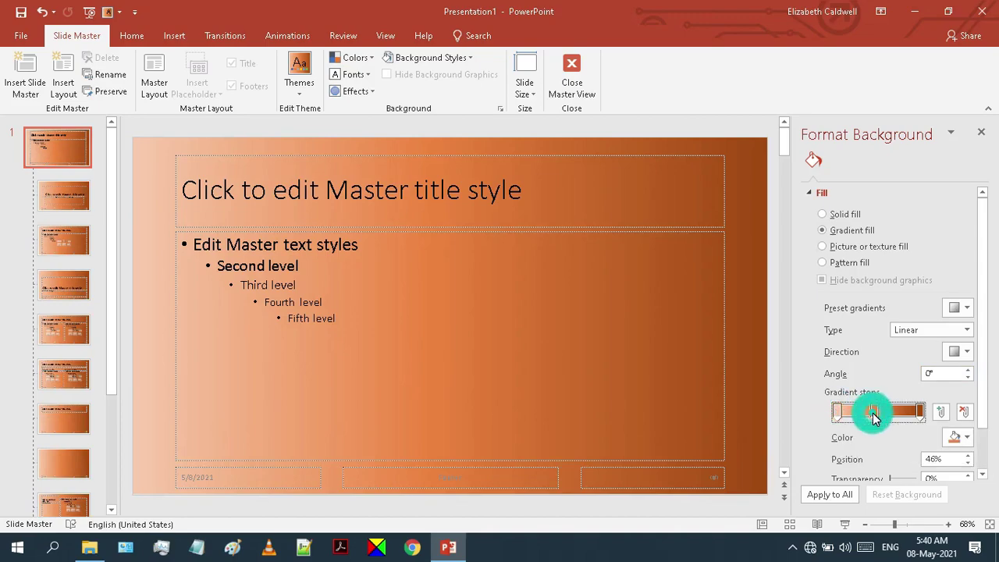
pyautogui.click(920, 412)
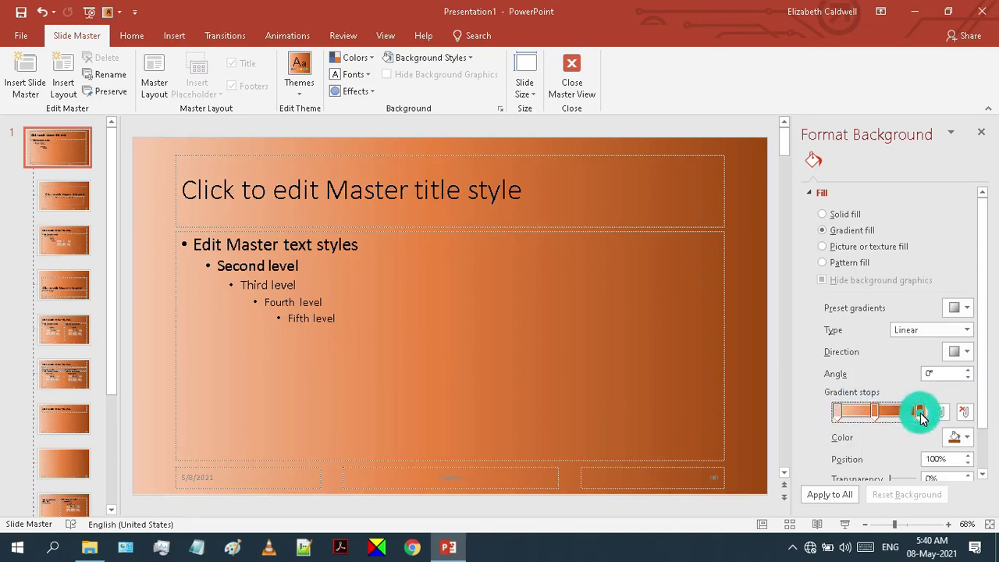
pyautogui.click(874, 412)
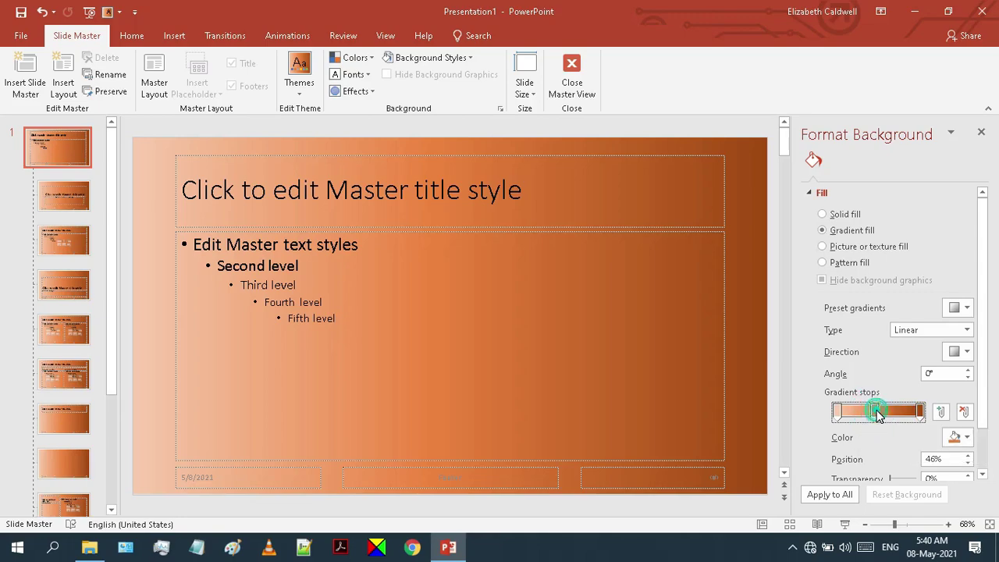
pyautogui.click(965, 412)
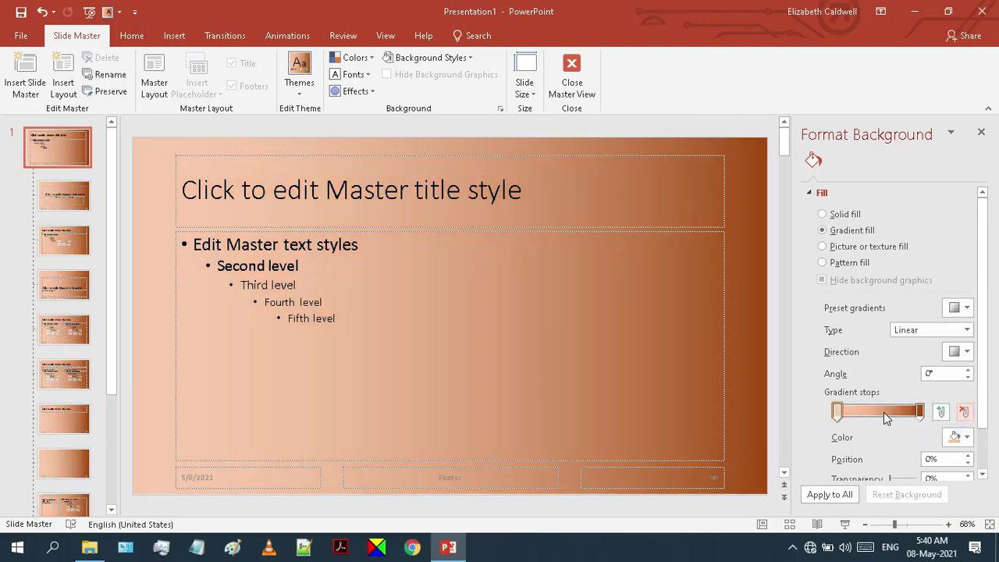
pyautogui.click(941, 412)
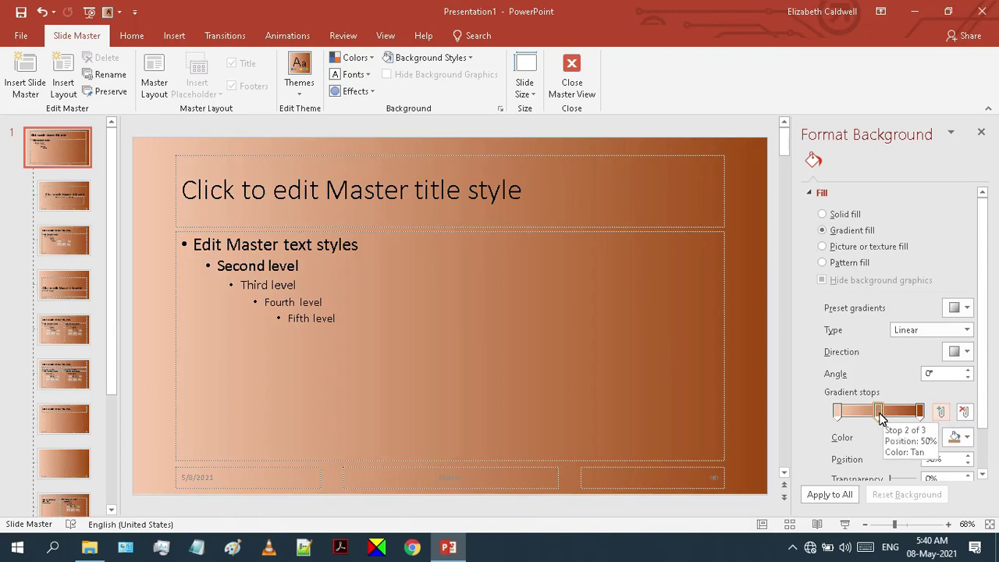
pyautogui.click(880, 413)
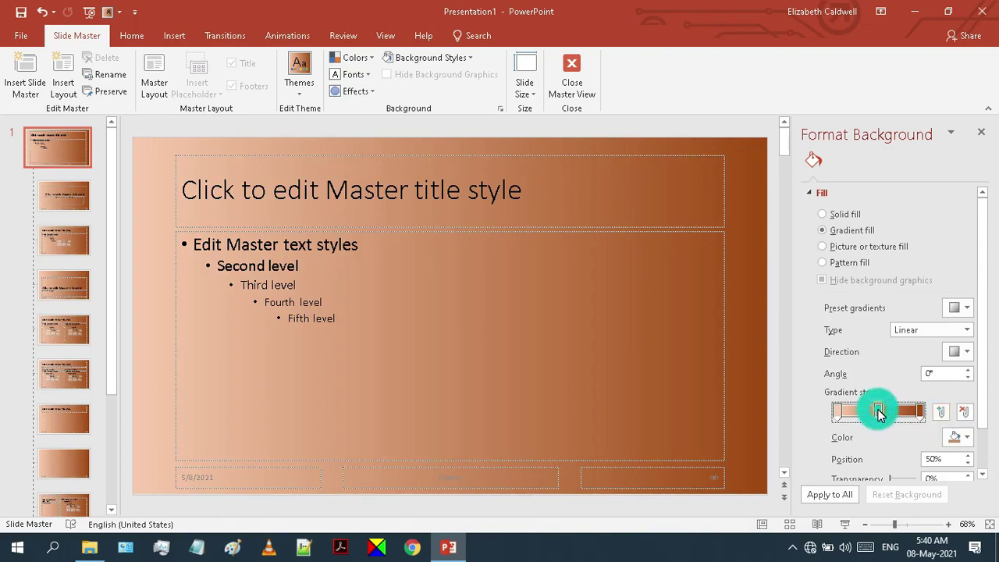
pyautogui.click(966, 412)
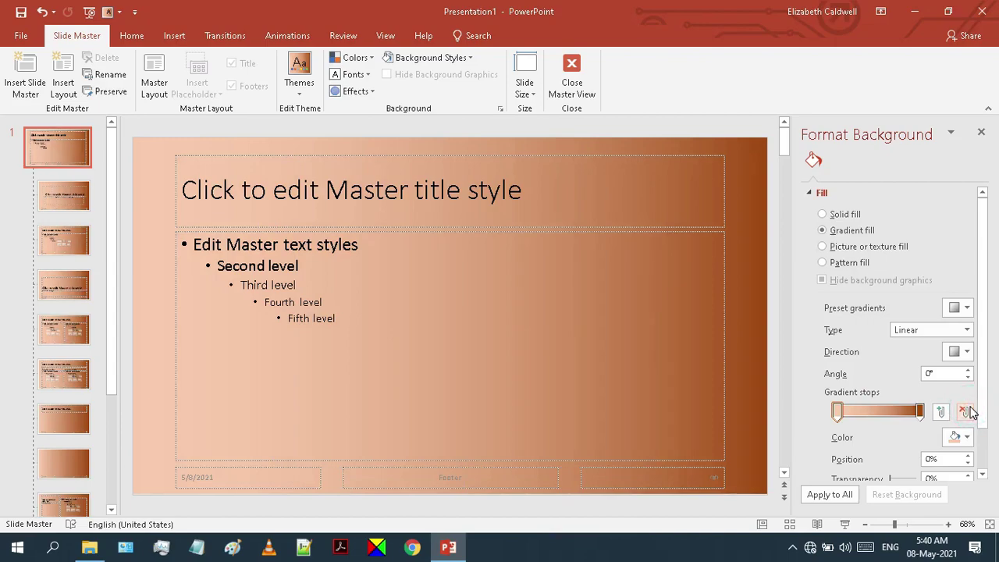
# Colour the left gradient stop dark maroon using the Standard colour swatches.
pyautogui.click(838, 419)
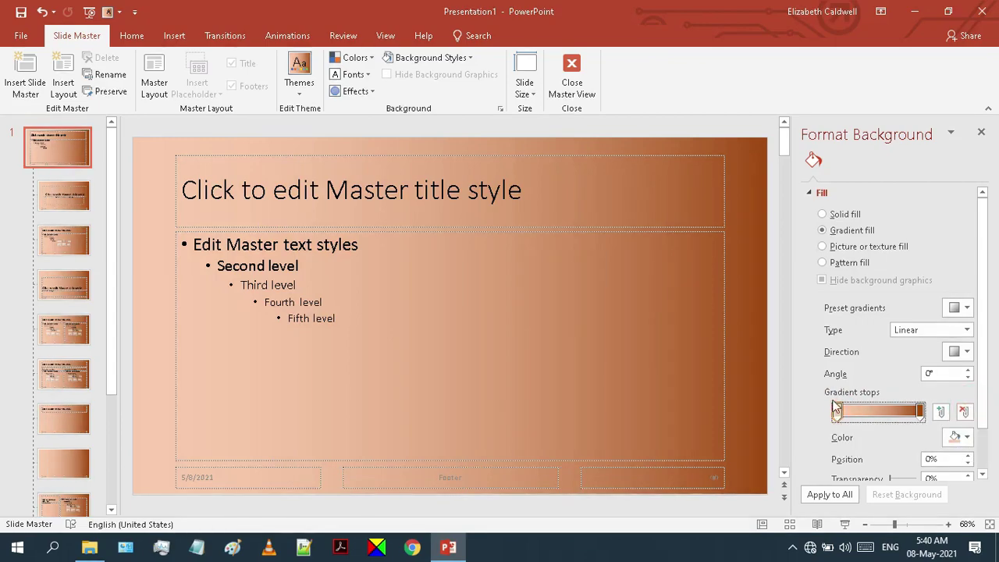
pyautogui.click(959, 441)
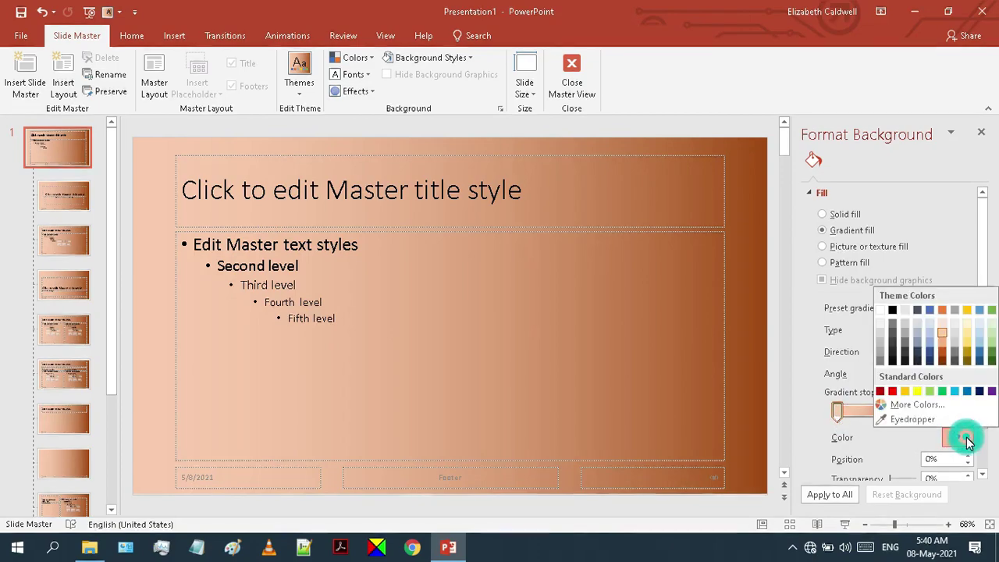
pyautogui.click(913, 405)
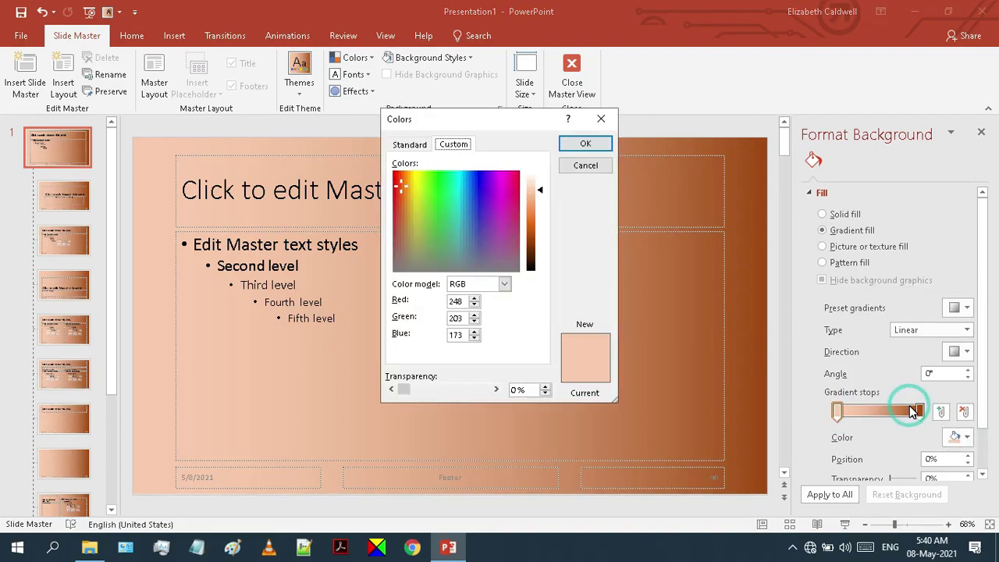
pyautogui.click(414, 147)
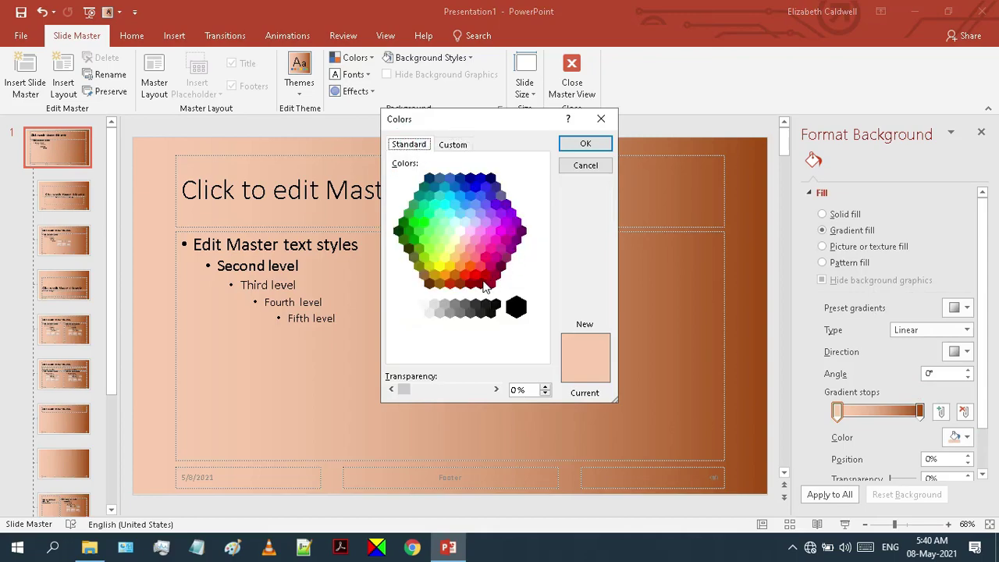
pyautogui.click(501, 267)
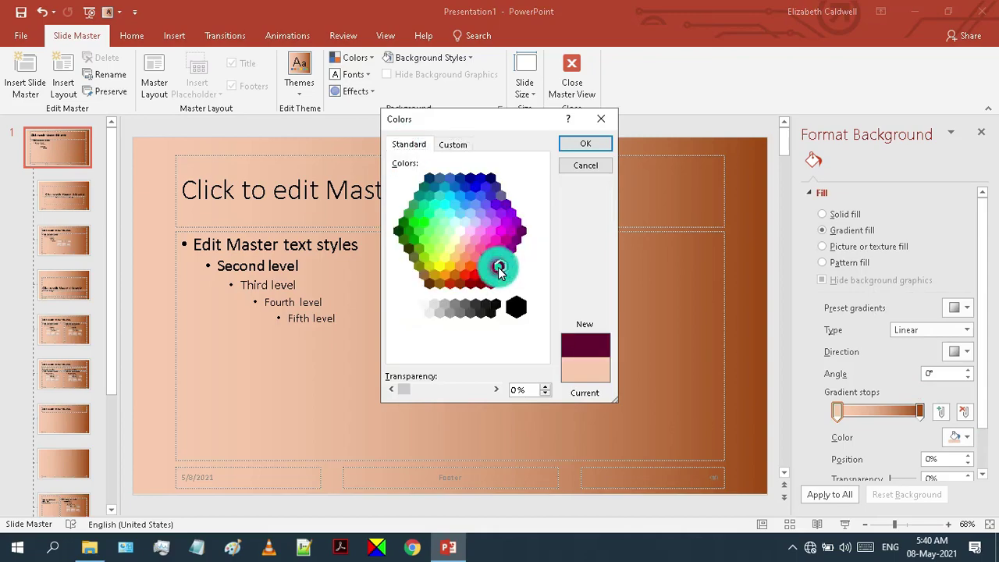
pyautogui.click(579, 149)
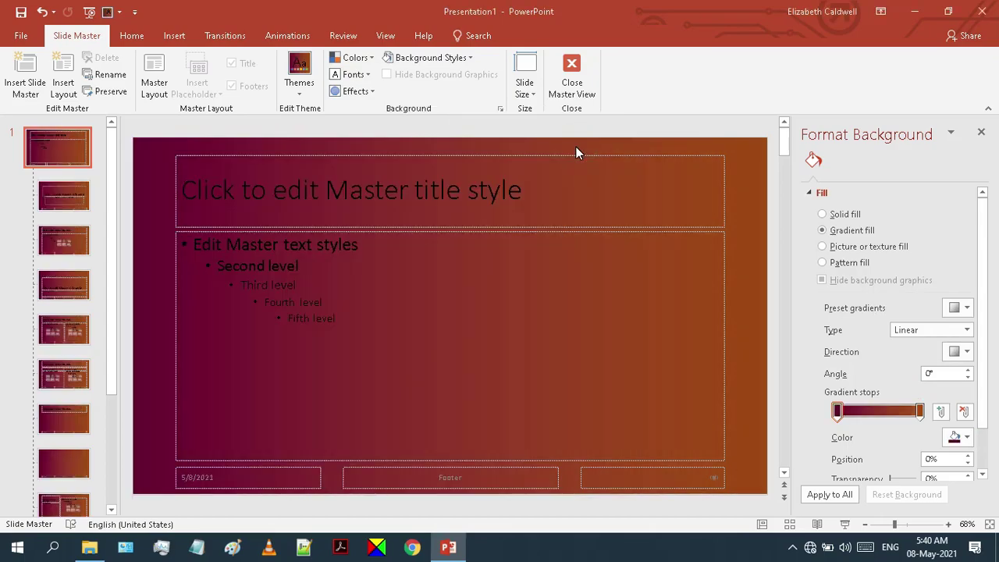
# Colour the right gradient stop gold yellow.
pyautogui.click(921, 414)
pyautogui.click(960, 437)
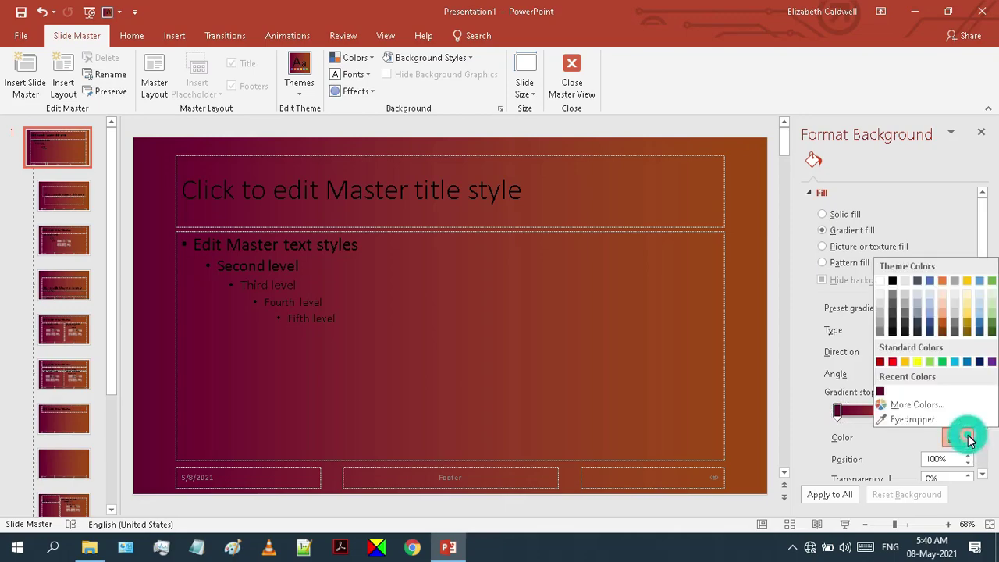
pyautogui.click(906, 361)
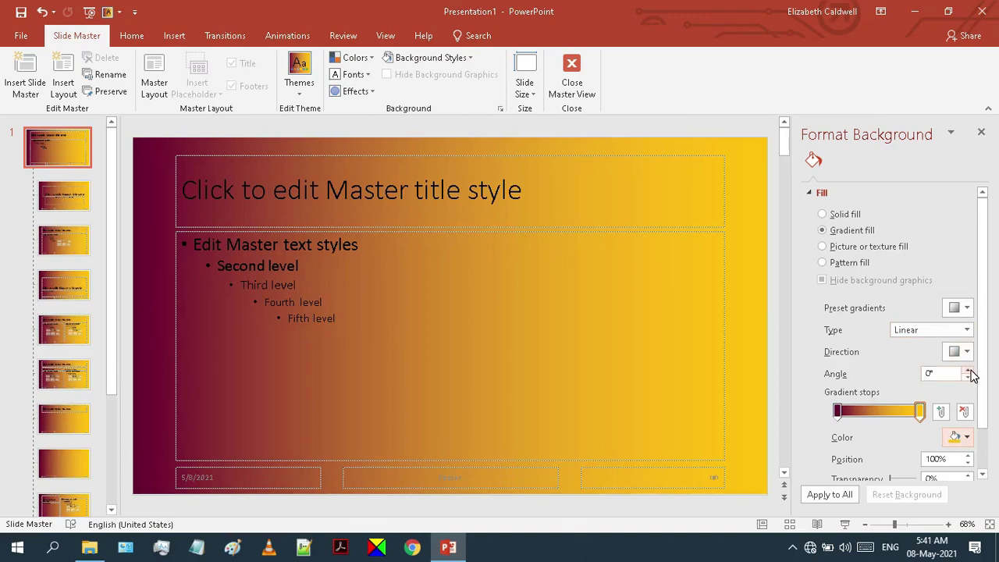
# Rotate the gradient angle up to 180° and set the selected stop to gold.
pyautogui.click(969, 370)
pyautogui.click(968, 370)
pyautogui.click(968, 370)
pyautogui.click(969, 370)
pyautogui.click(968, 370)
pyautogui.click(968, 370)
pyautogui.click(968, 370)
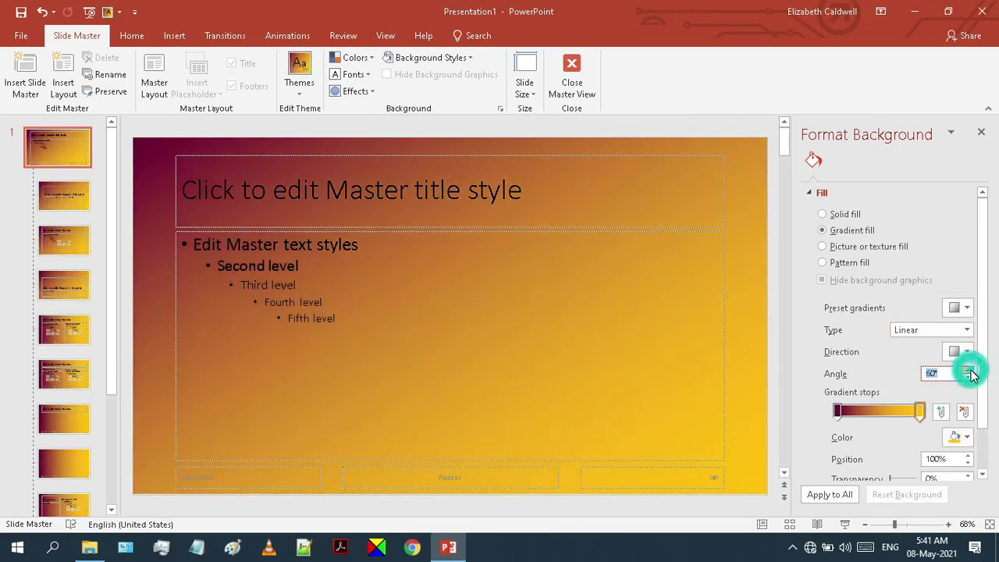
pyautogui.click(968, 370)
pyautogui.click(969, 370)
pyautogui.click(969, 370)
pyautogui.click(969, 370)
pyautogui.click(969, 369)
pyautogui.click(969, 370)
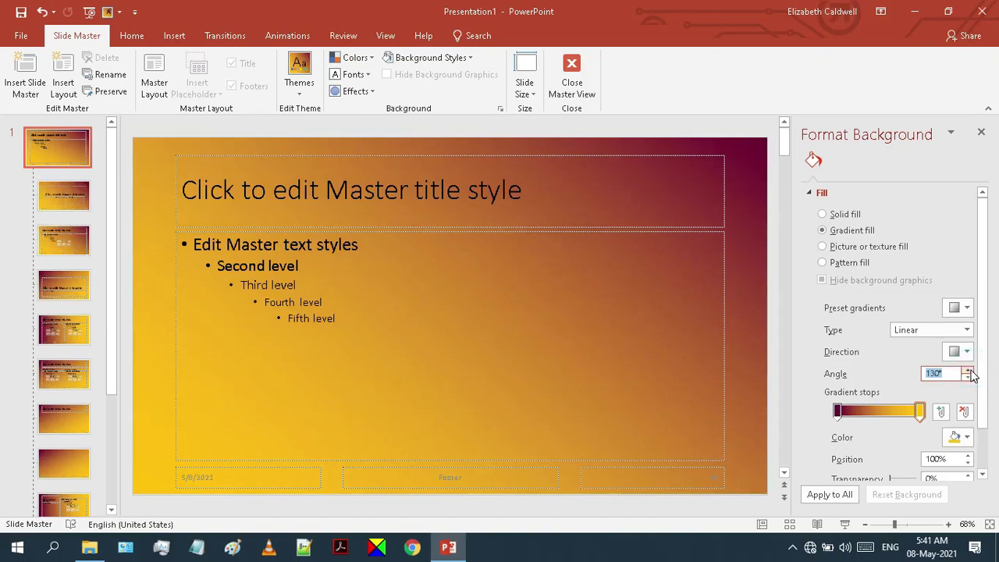
pyautogui.click(968, 370)
pyautogui.click(968, 370)
pyautogui.click(968, 370)
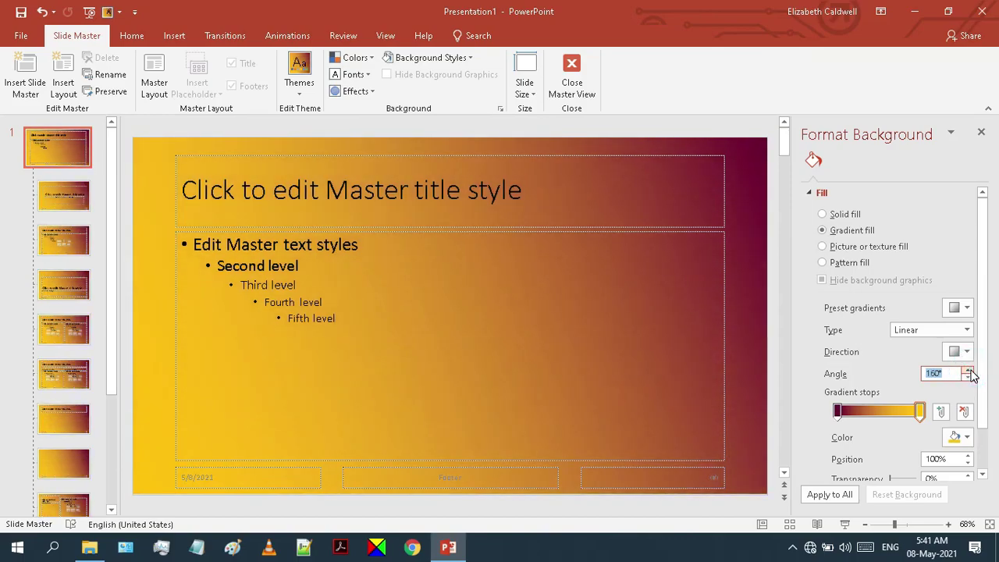
pyautogui.click(968, 370)
pyautogui.click(970, 371)
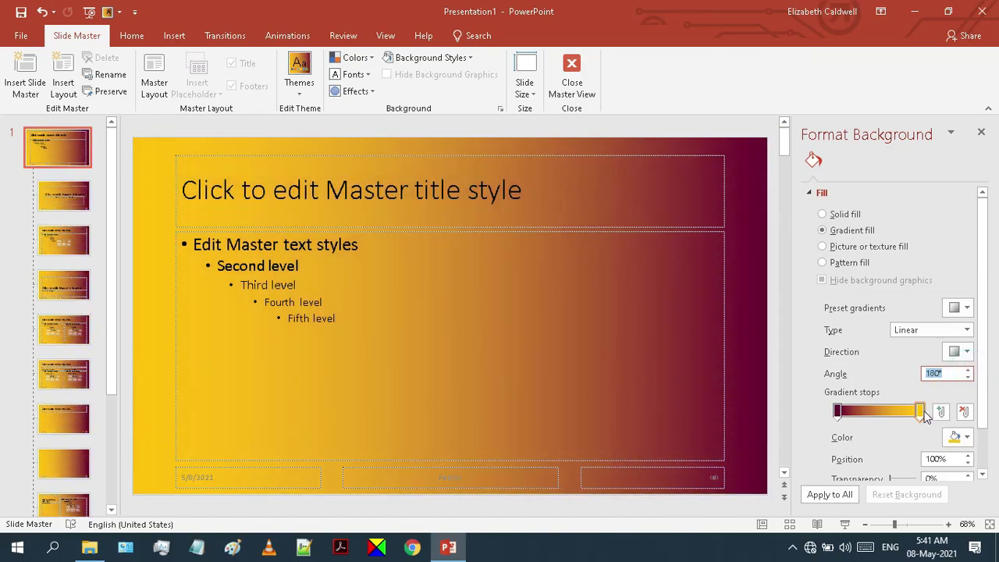
pyautogui.click(962, 441)
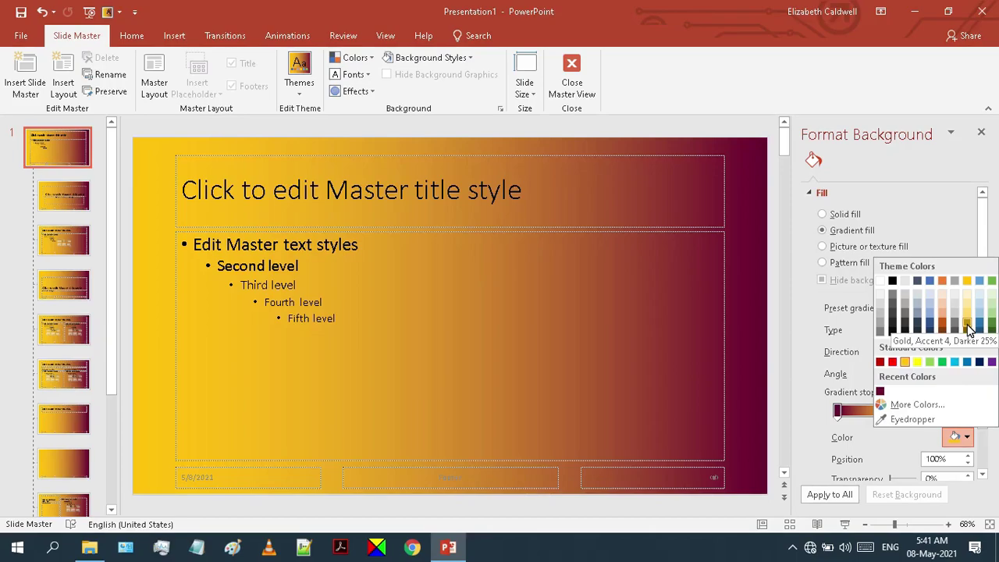
pyautogui.click(905, 360)
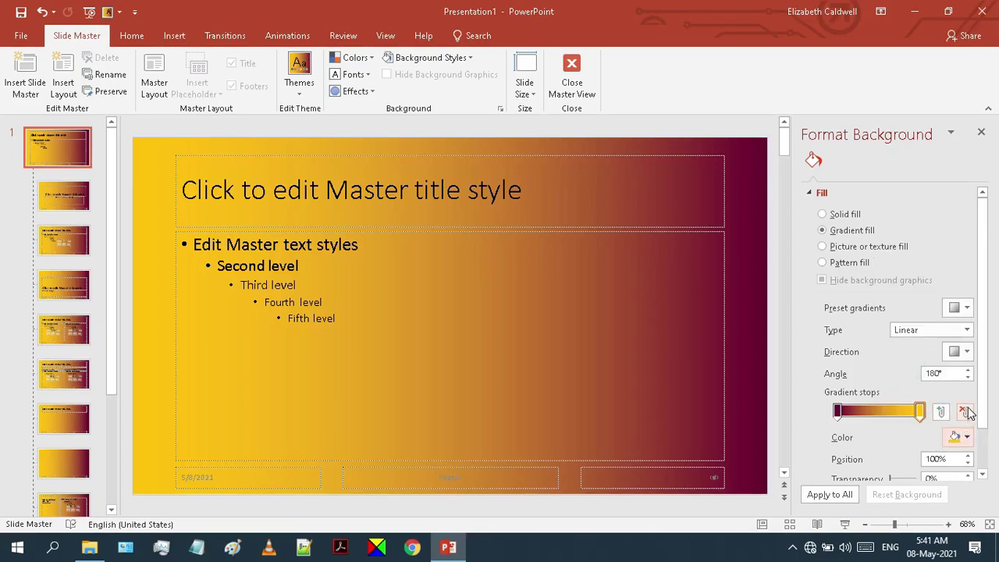
# Raise the gradient angle to 240°, nudging it down and back up to 240°.
pyautogui.click(968, 371)
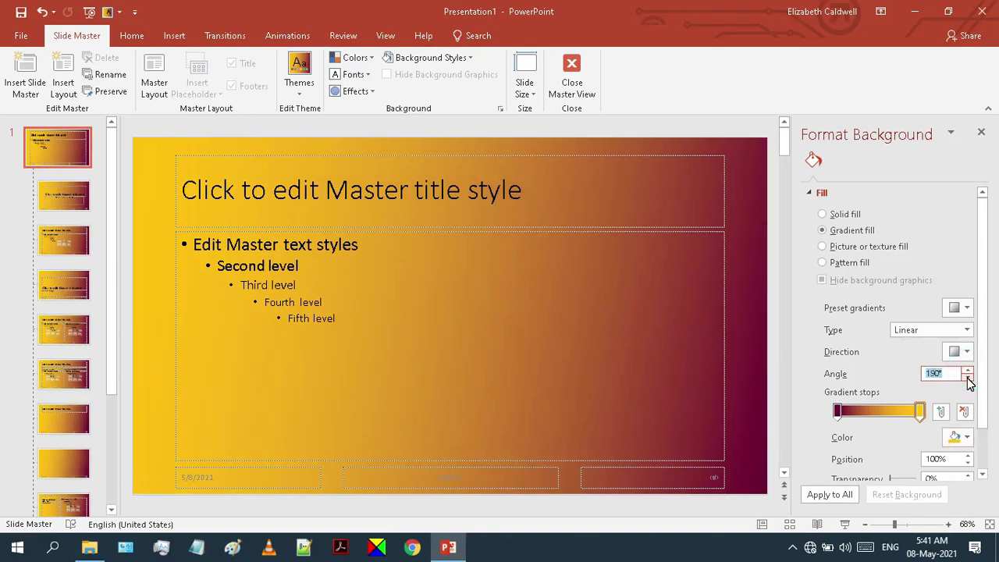
pyautogui.click(968, 372)
pyautogui.click(968, 372)
pyautogui.click(968, 372)
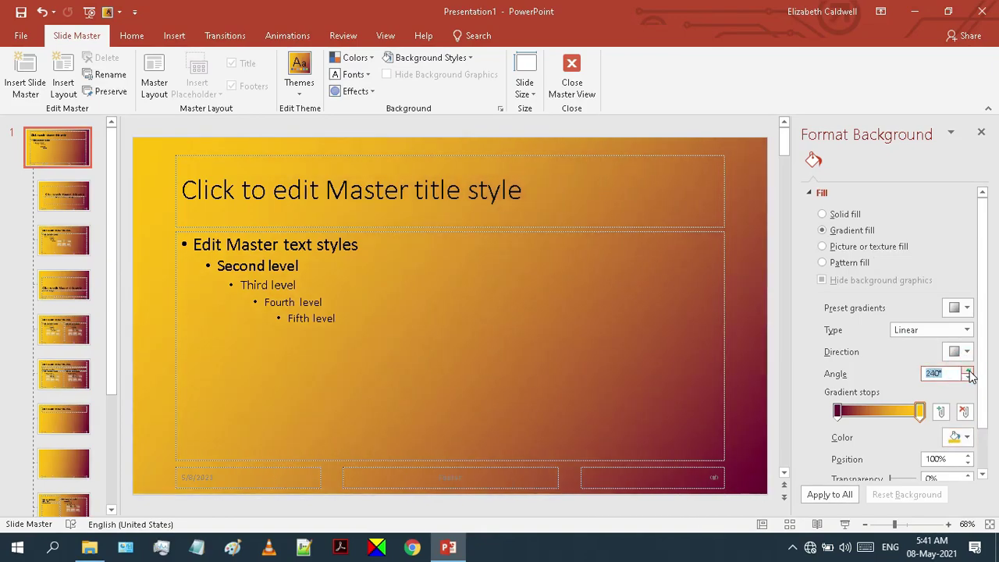
pyautogui.click(968, 372)
pyautogui.click(968, 372)
pyautogui.click(968, 378)
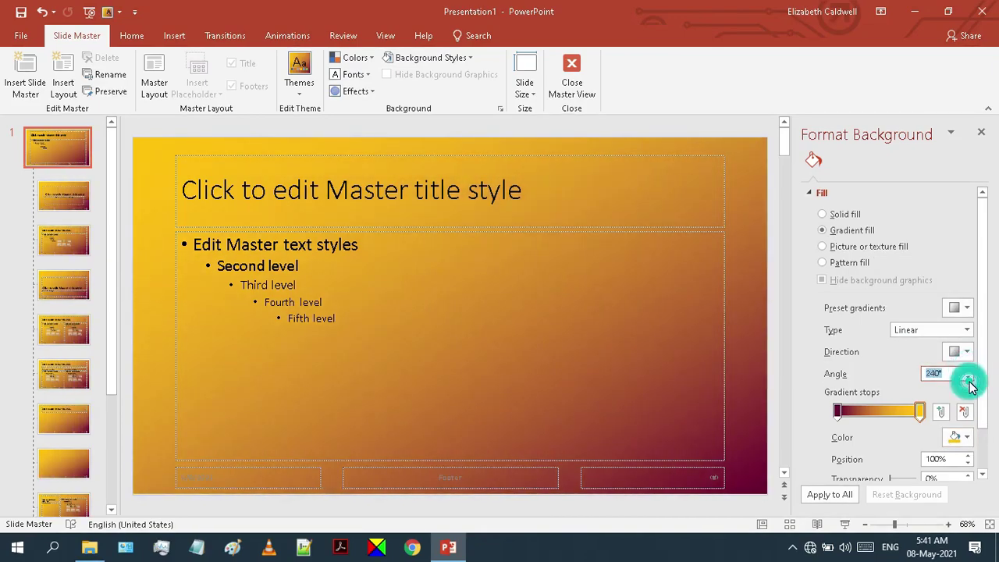
pyautogui.click(969, 379)
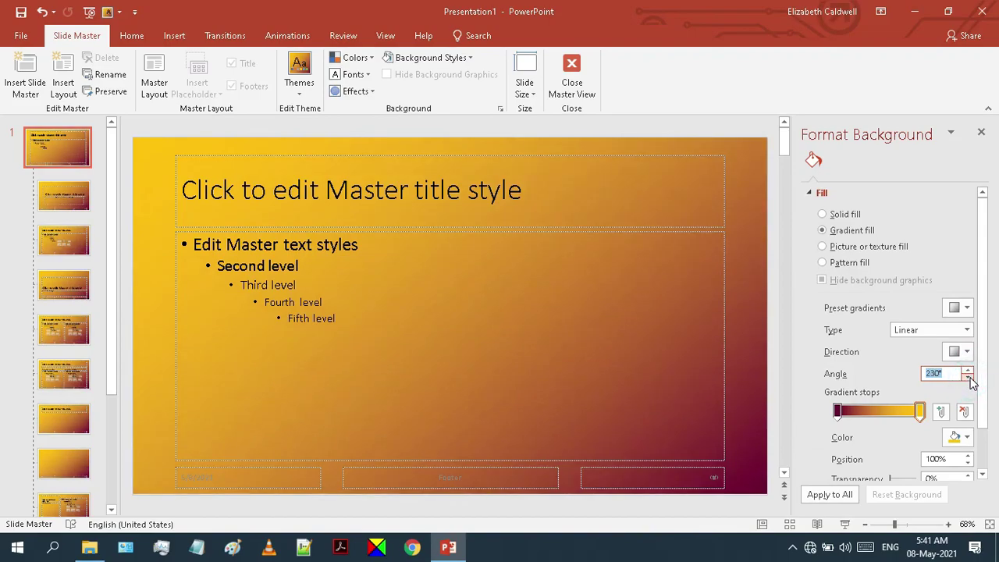
pyautogui.click(969, 370)
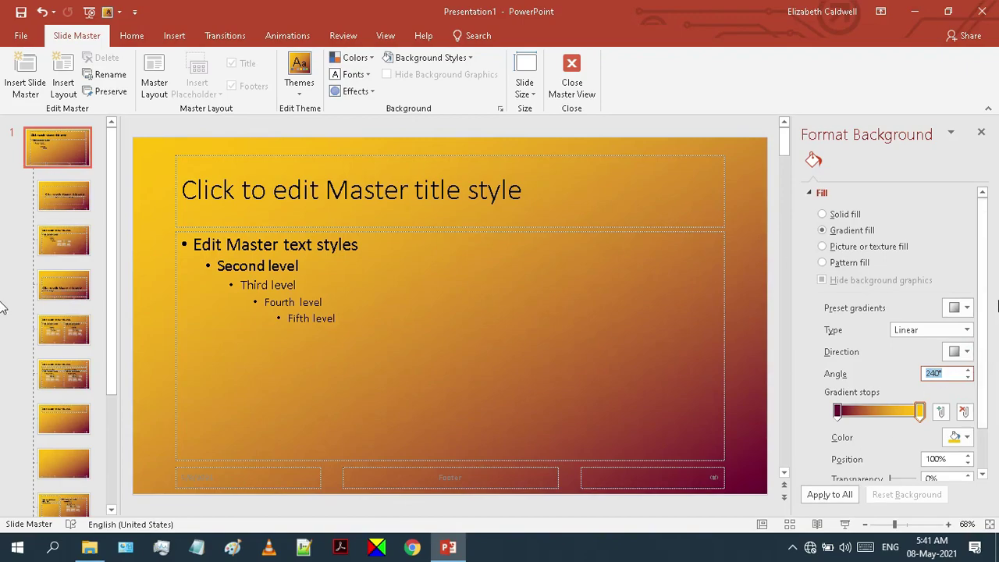
# Try adding transparency to the gradient, then restore it to 0%.
pyautogui.moveTo(985, 297); pyautogui.dragTo(983, 413)
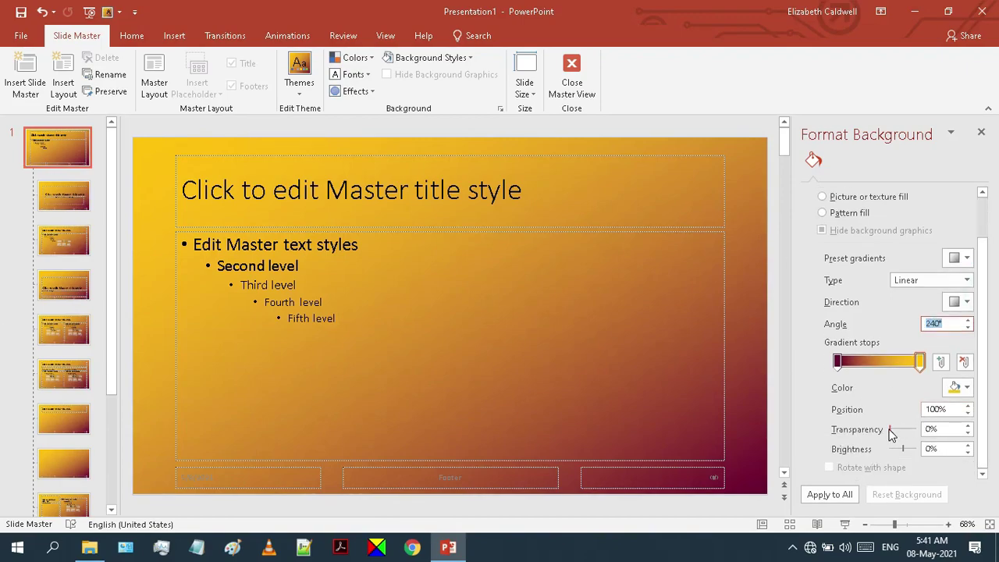
pyautogui.moveTo(887, 430); pyautogui.dragTo(907, 430)
pyautogui.moveTo(843, 439); pyautogui.dragTo(842, 439)
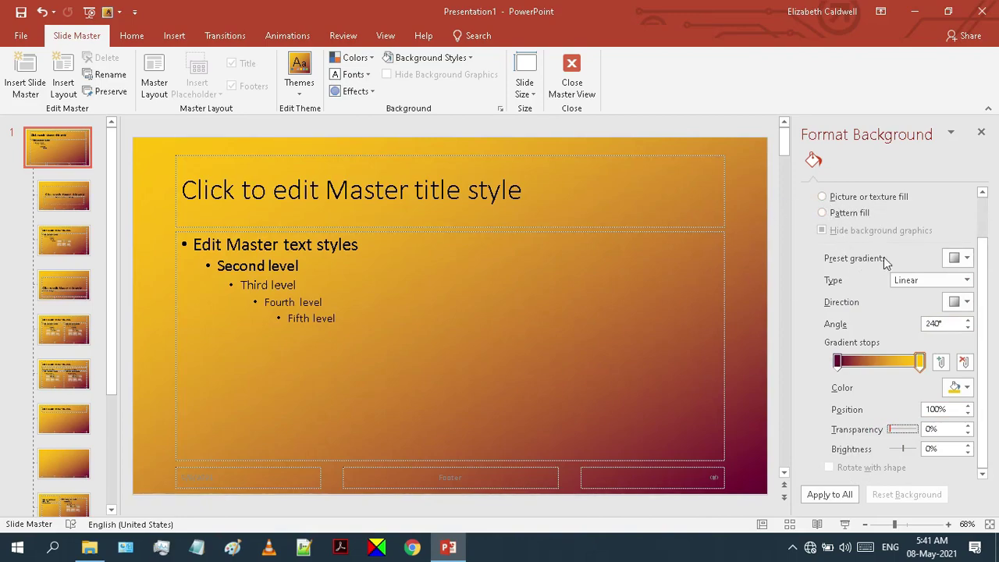
# Fill the master background with the pencils photo from Downloads, testing slight transparency.
pyautogui.moveTo(984, 257); pyautogui.dragTo(985, 206)
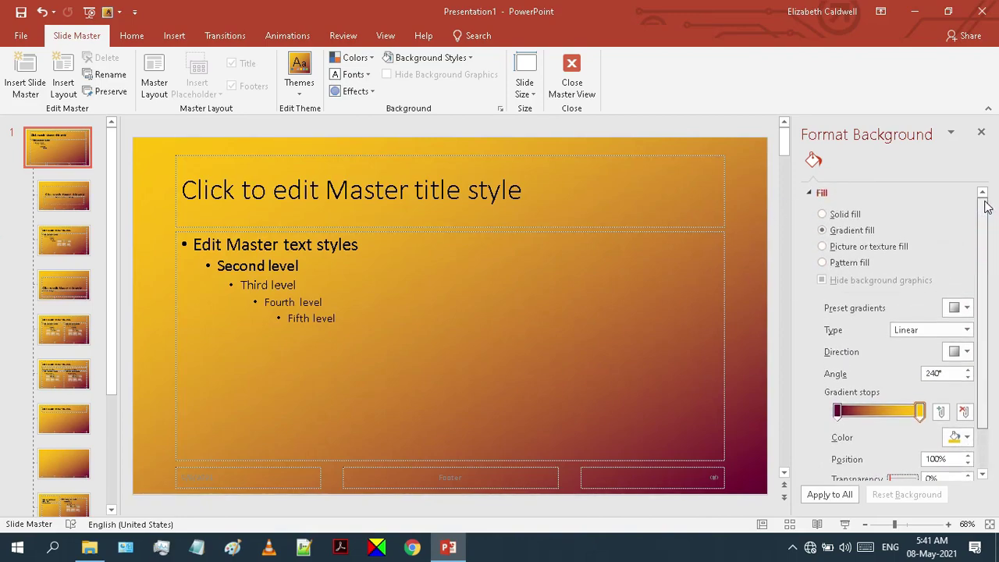
pyautogui.click(882, 252)
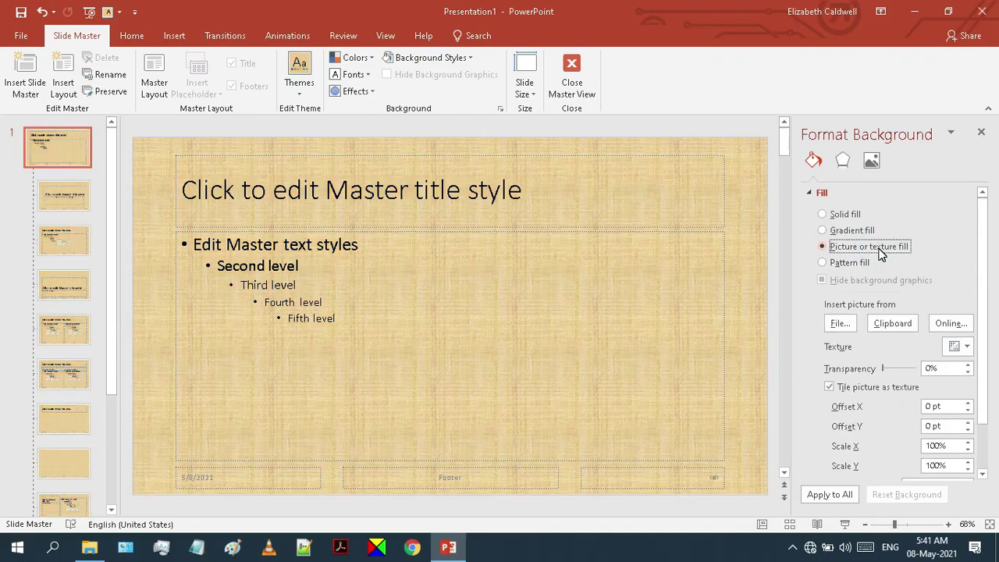
pyautogui.click(837, 326)
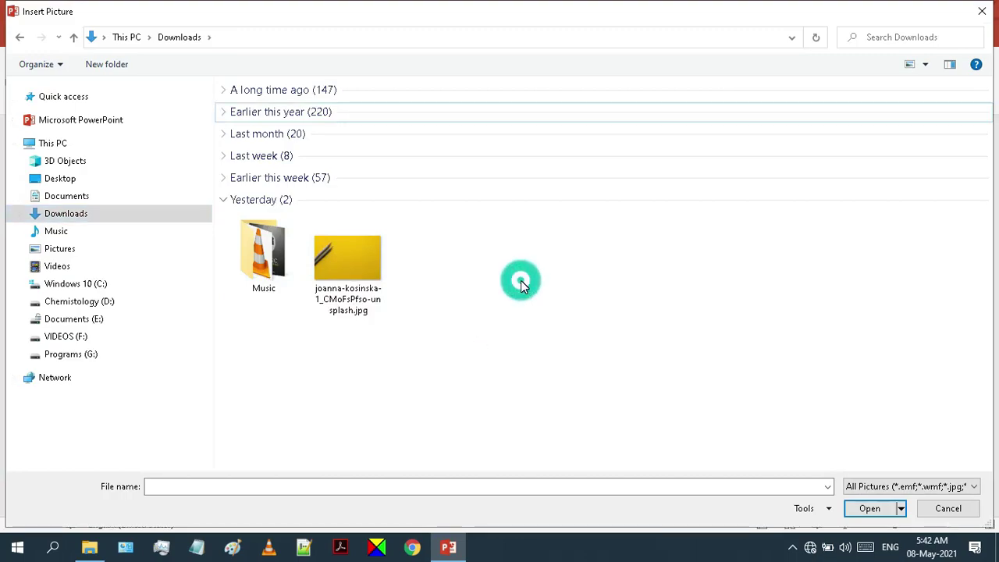
pyautogui.click(349, 251)
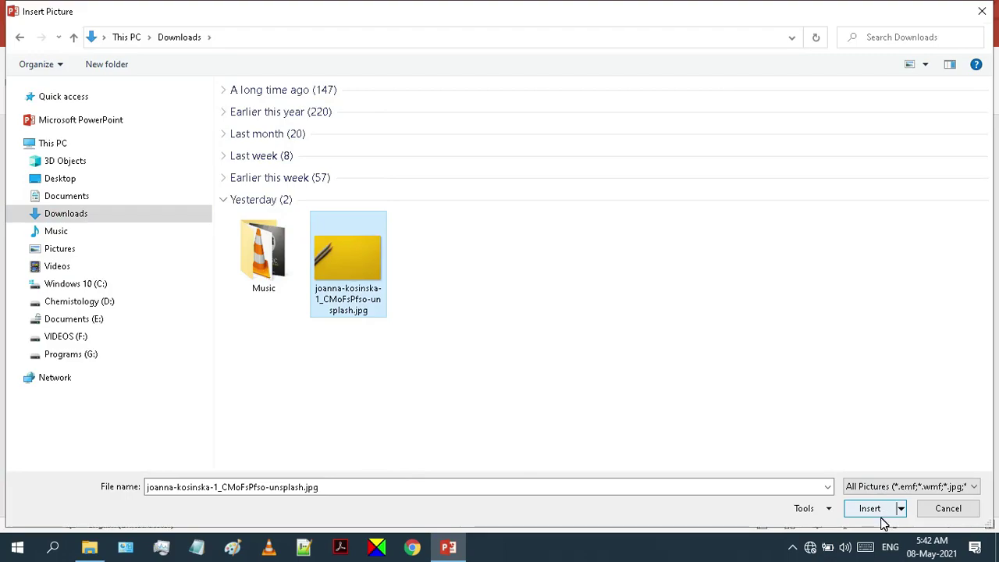
pyautogui.click(869, 512)
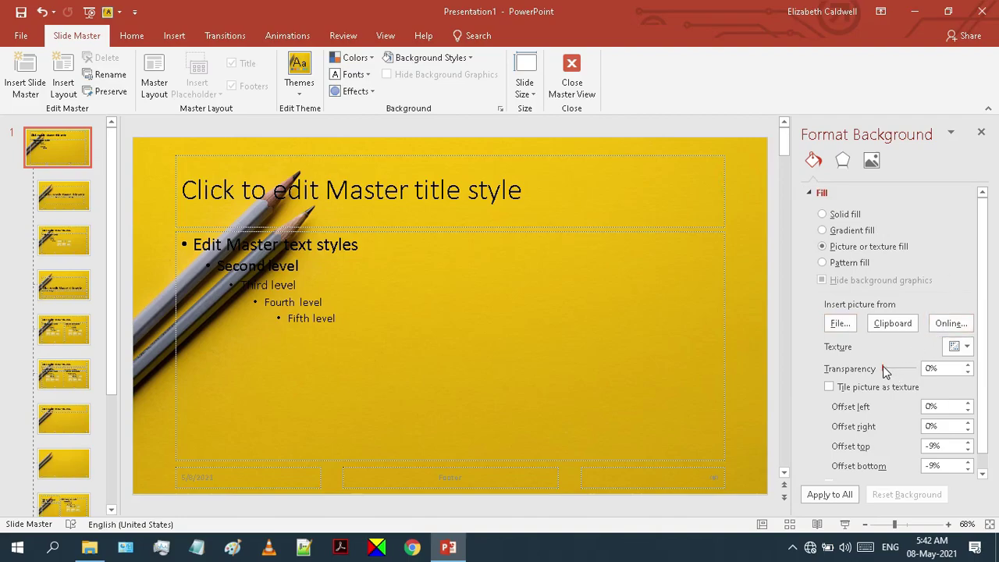
pyautogui.moveTo(884, 371); pyautogui.dragTo(862, 375)
pyautogui.click(839, 268)
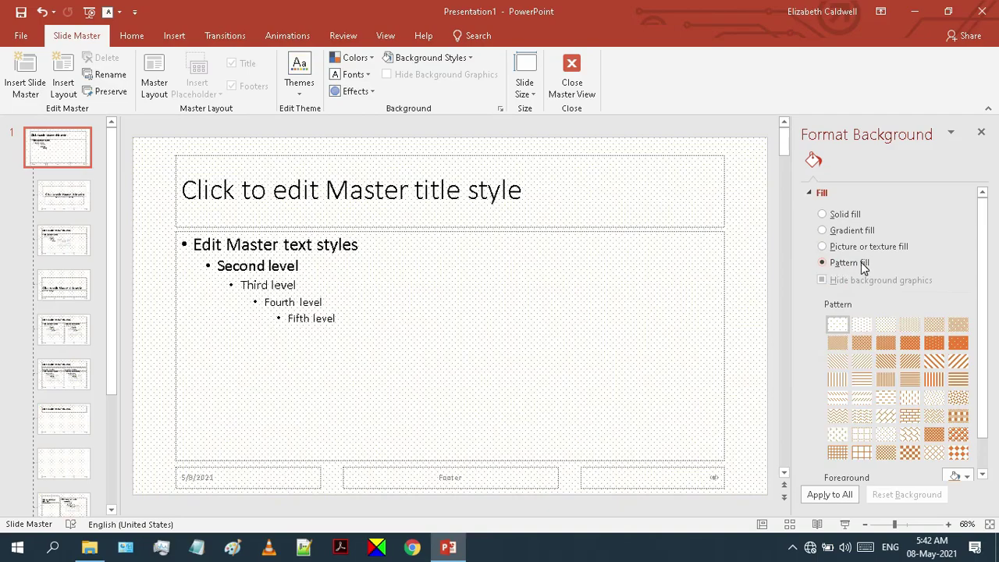
# Try diagonal stripe, checkerboard and diamond patterns for the master background.
pyautogui.click(934, 363)
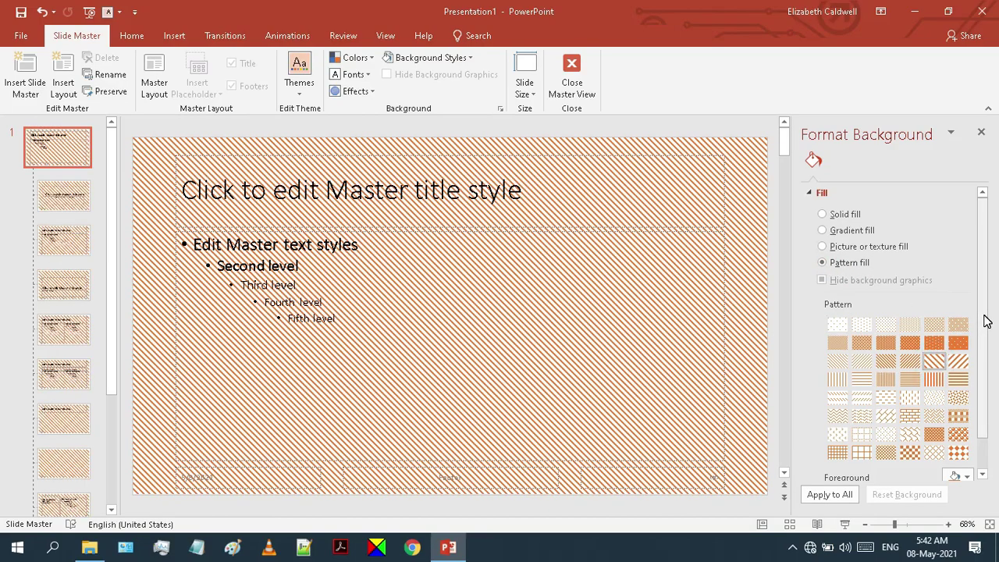
pyautogui.moveTo(982, 320); pyautogui.dragTo(989, 382)
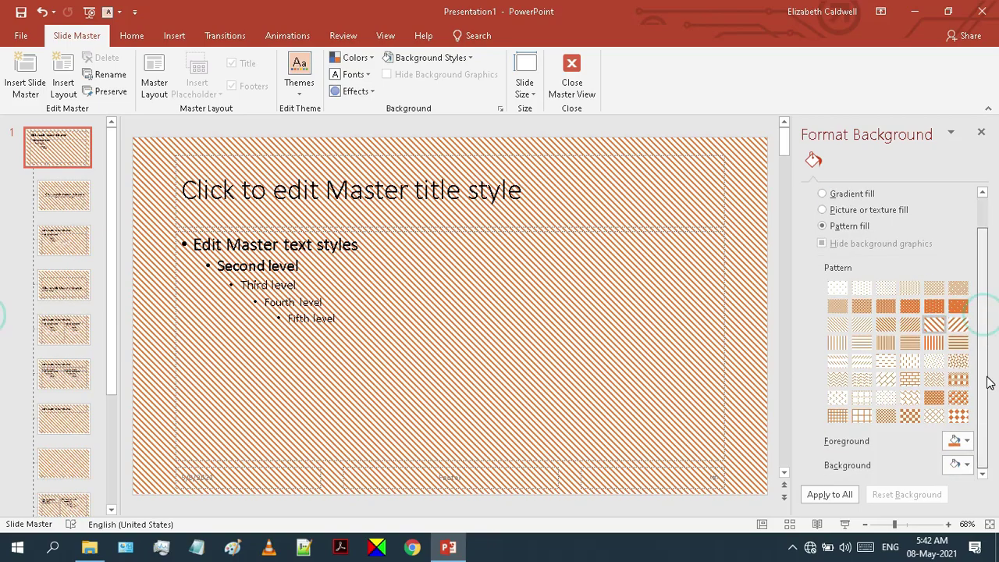
pyautogui.click(908, 413)
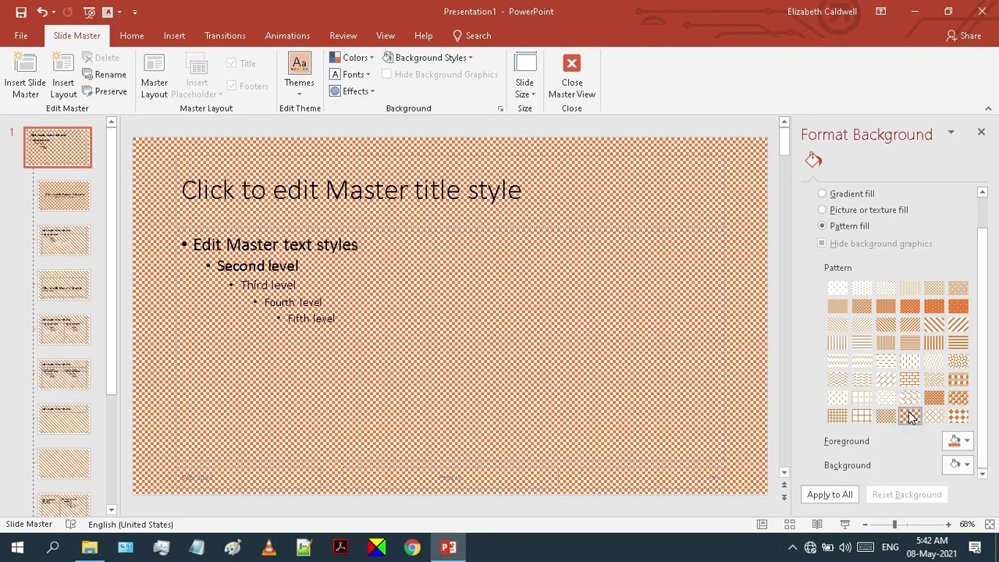
pyautogui.click(953, 417)
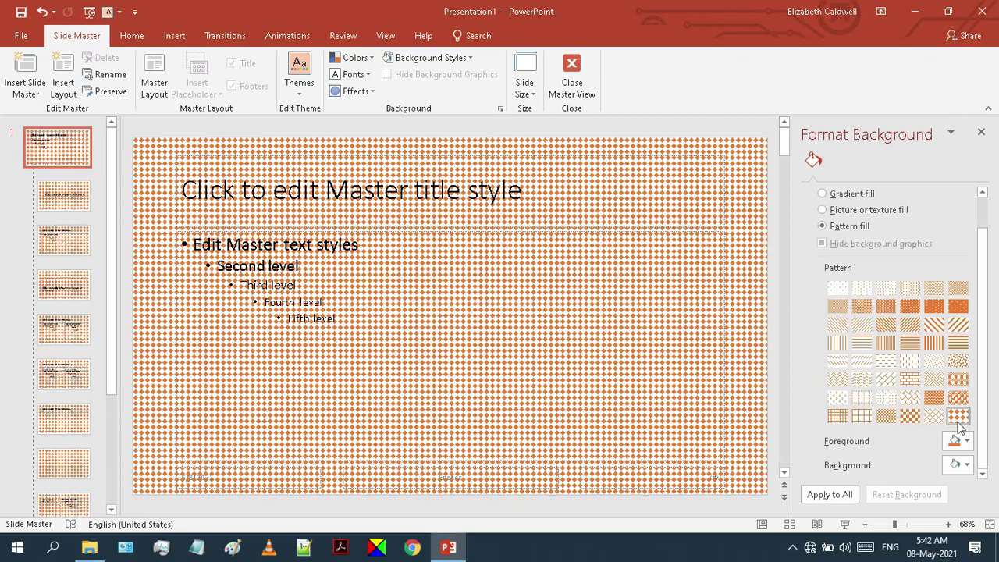
# Set the pattern foreground to dark gold and the pattern background to light blue.
pyautogui.click(967, 442)
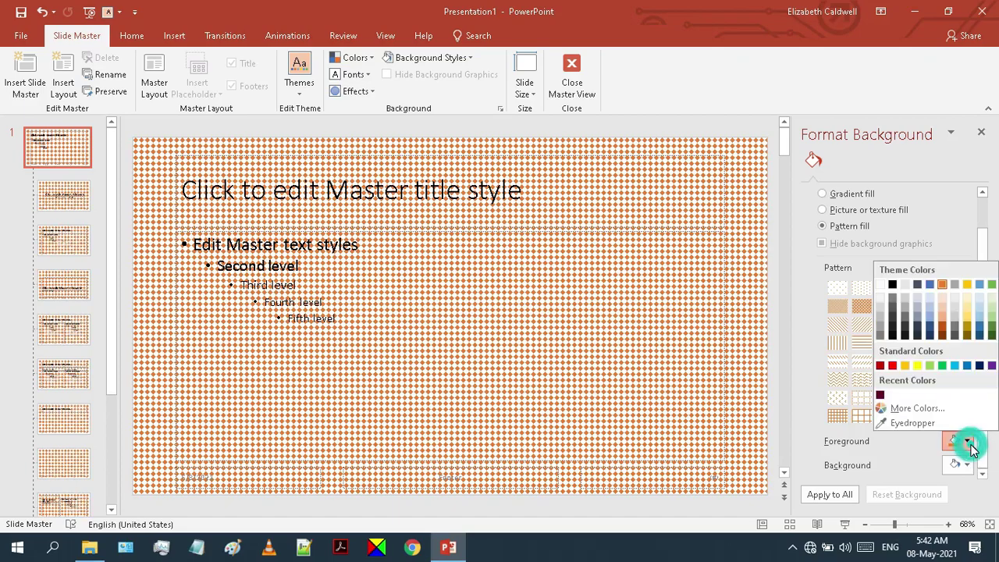
pyautogui.click(905, 365)
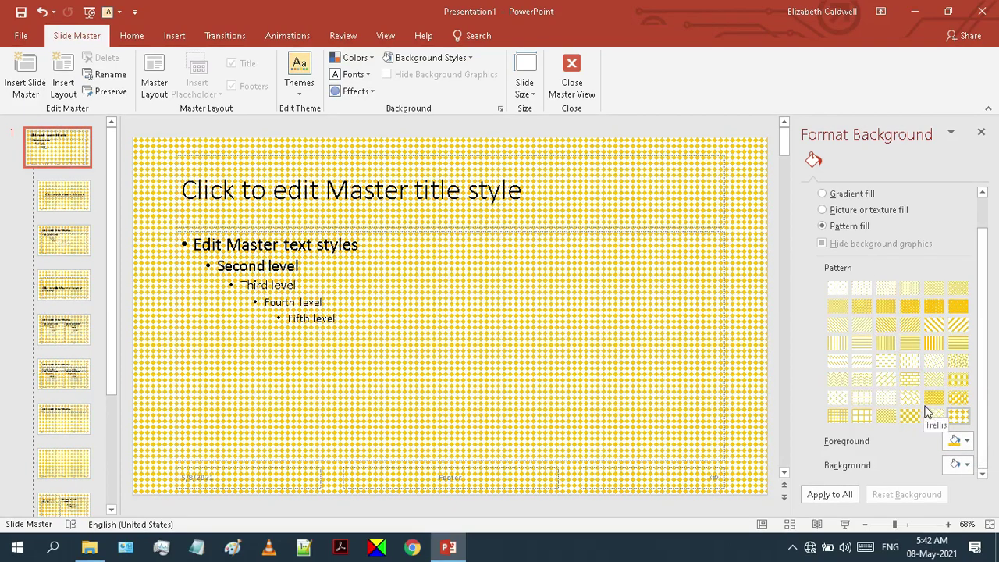
pyautogui.click(960, 440)
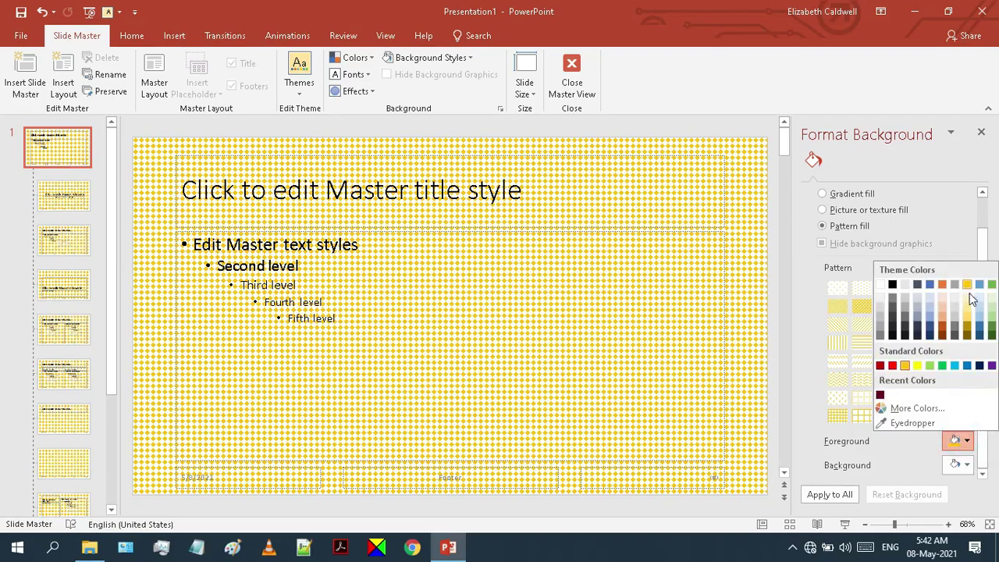
pyautogui.click(967, 328)
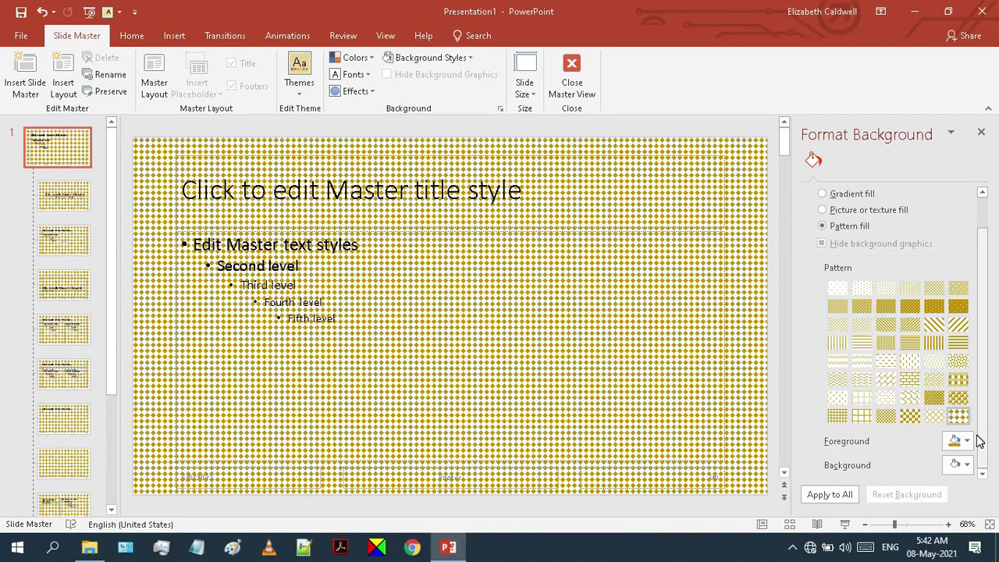
pyautogui.click(967, 465)
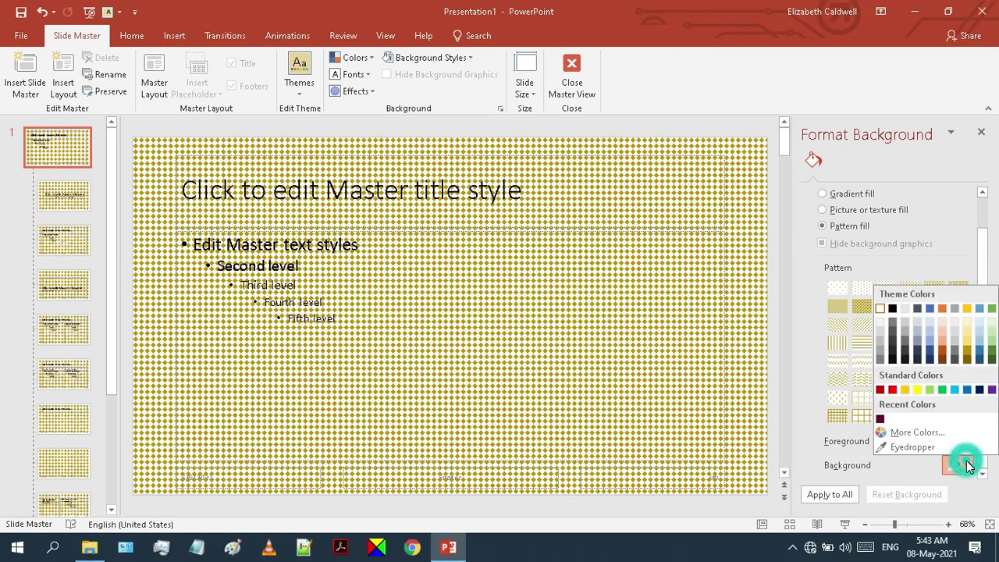
pyautogui.click(958, 328)
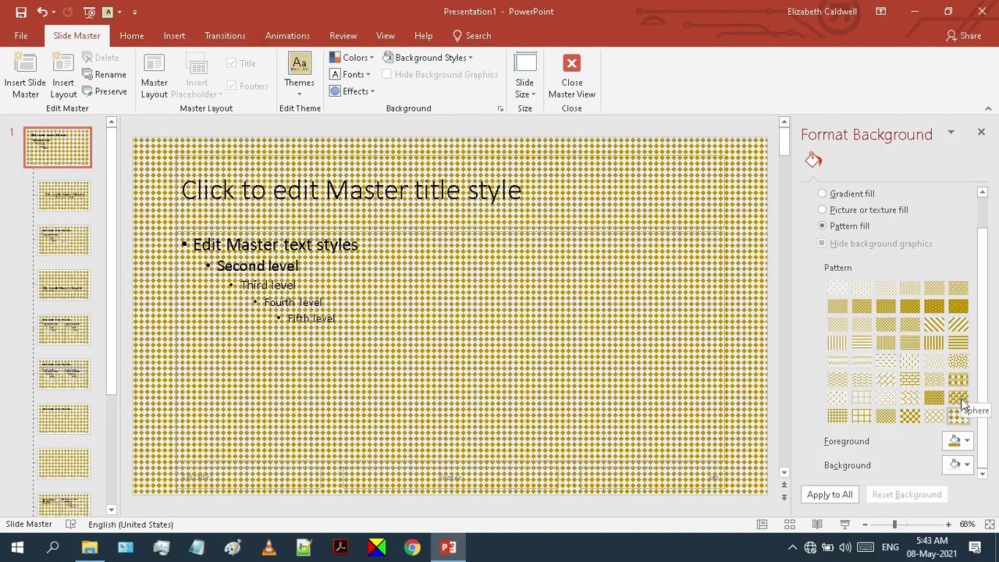
pyautogui.click(967, 465)
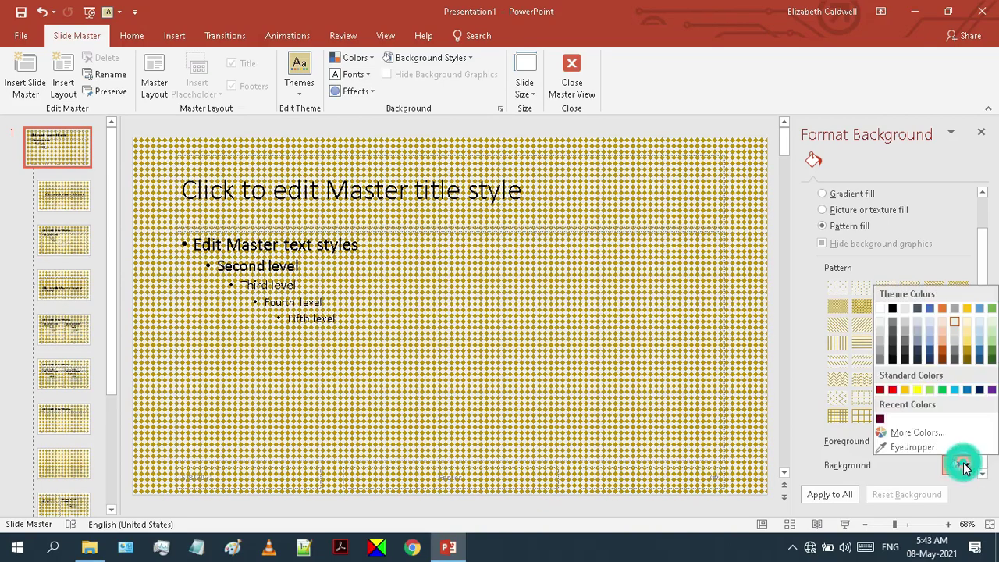
pyautogui.click(956, 389)
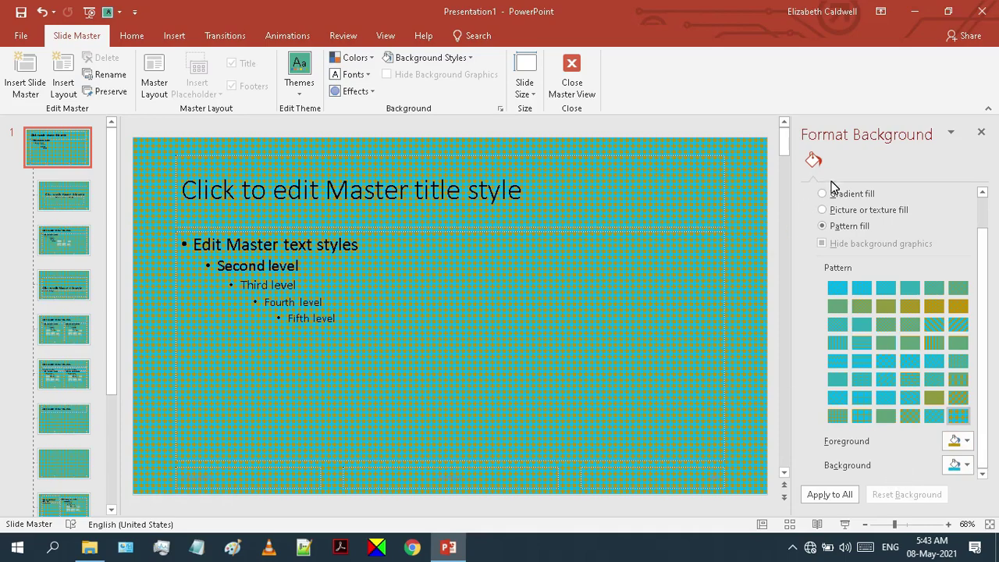
pyautogui.click(986, 262)
# Switch the master back to the 240° maroon-yellow gradient fill and close Format Background.
pyautogui.moveTo(986, 262); pyautogui.dragTo(985, 233)
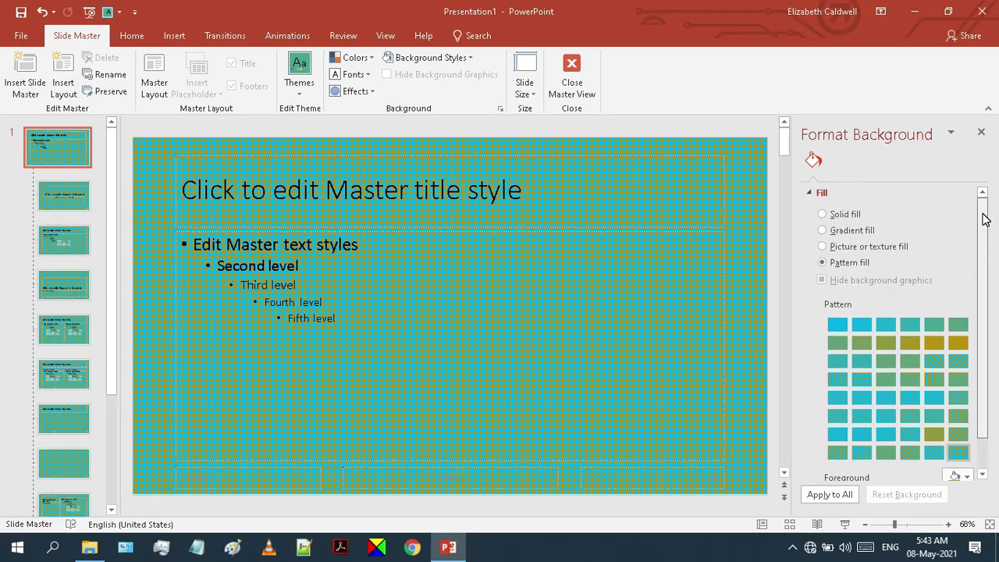
pyautogui.click(852, 230)
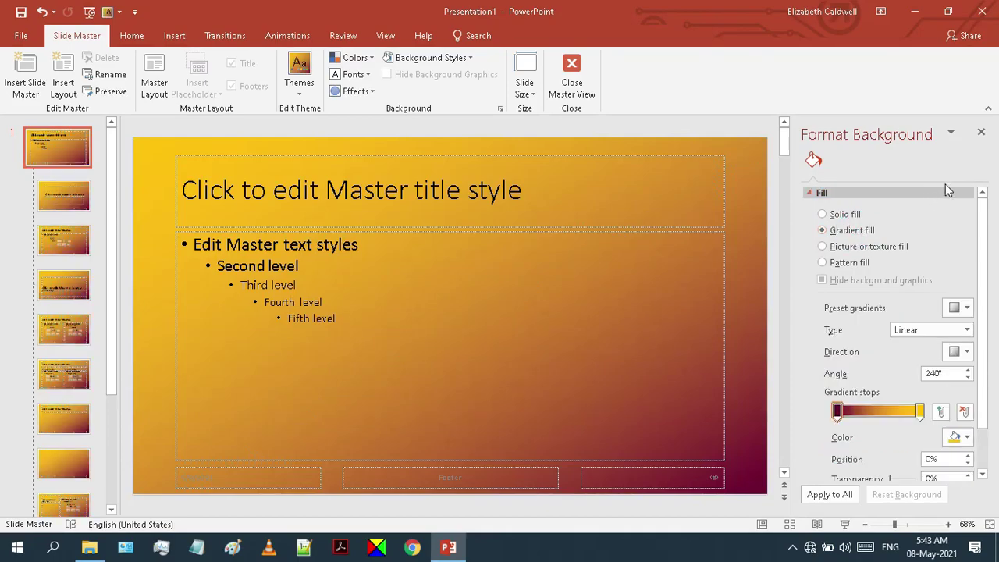
pyautogui.click(982, 134)
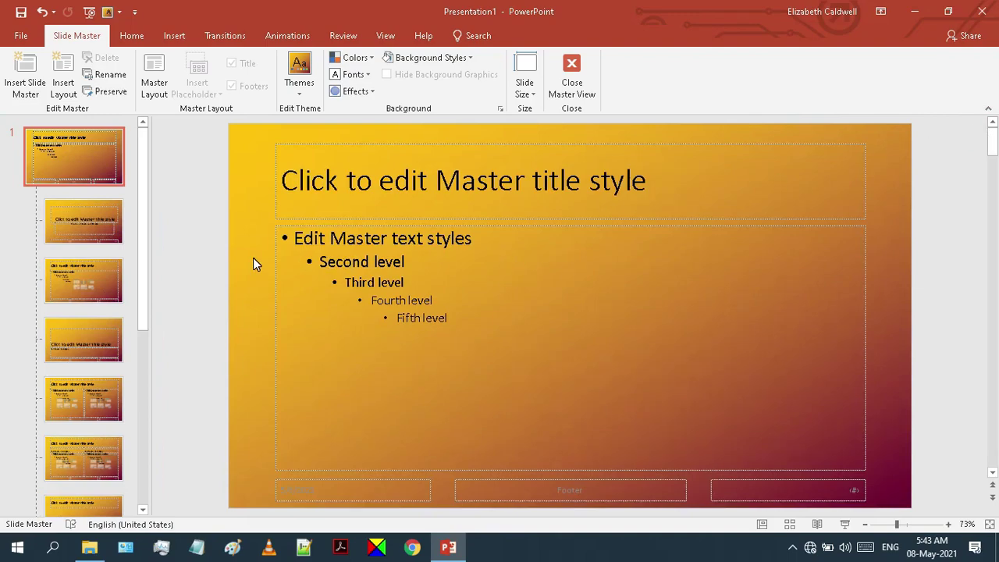
# Give the master title placeholder white Arial text, then select the body placeholder.
pyautogui.click(449, 145)
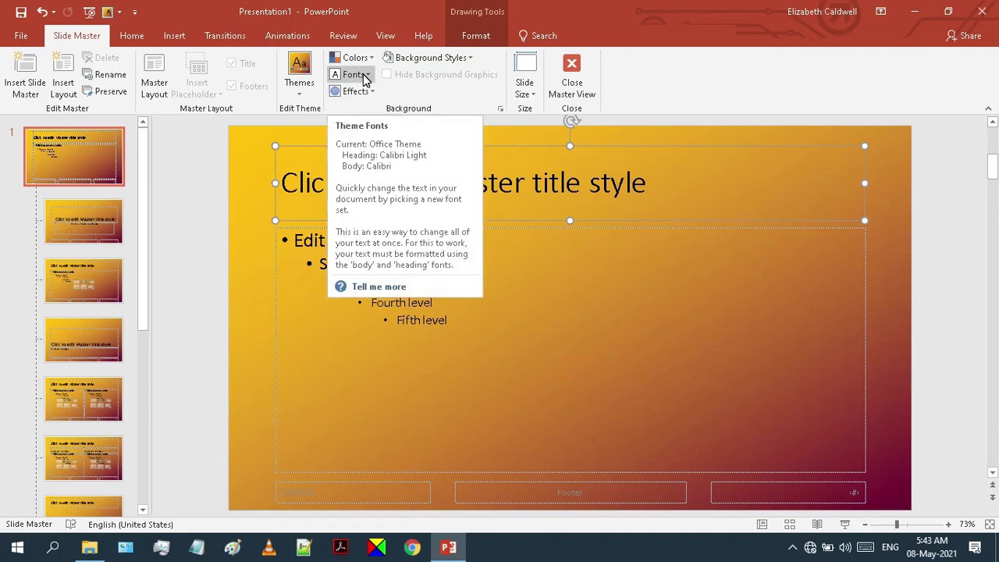
pyautogui.click(367, 78)
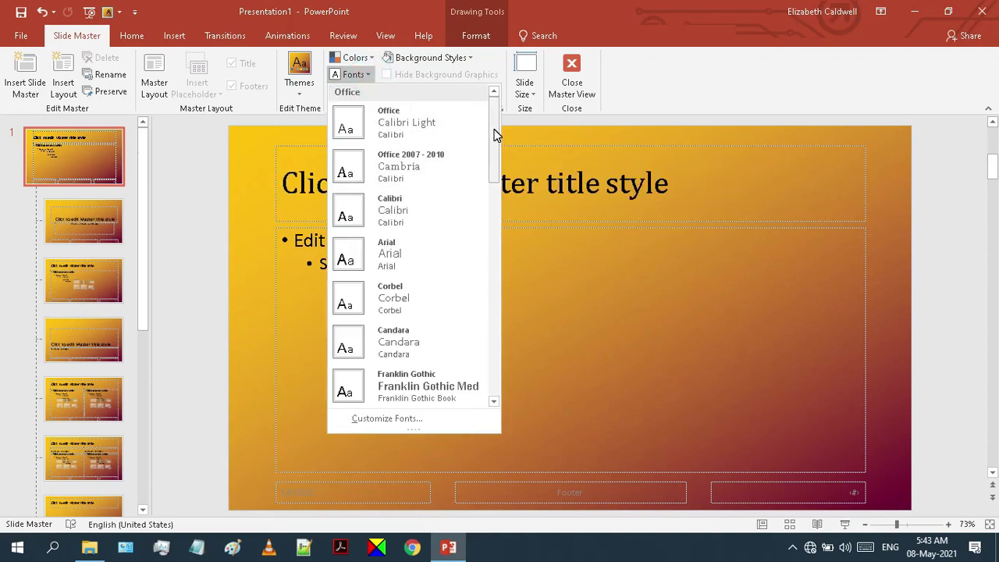
pyautogui.moveTo(494, 134)
pyautogui.mouseDown()
pyautogui.moveTo(499, 405)
pyautogui.moveTo(484, 126)
pyautogui.mouseUp()
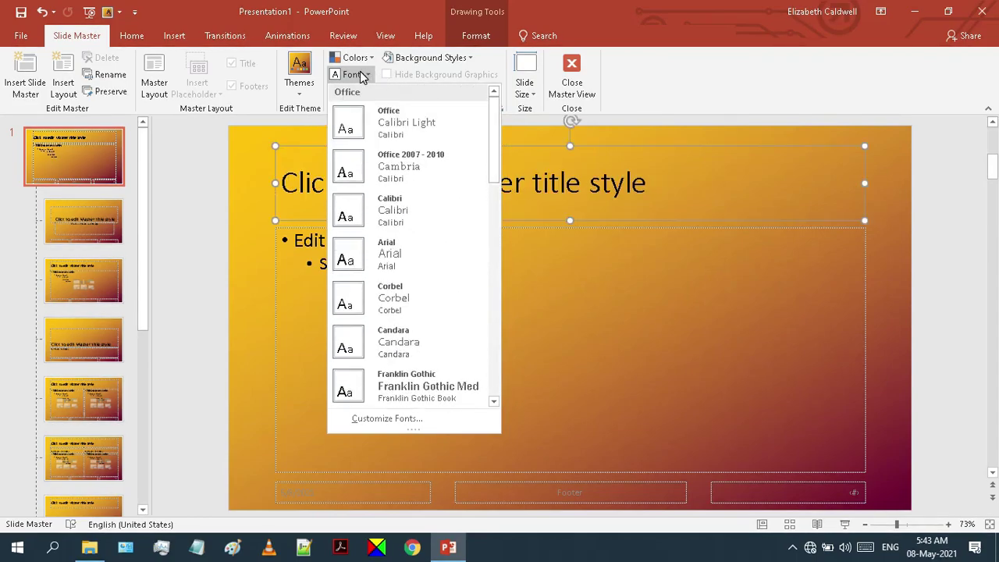
pyautogui.click(129, 38)
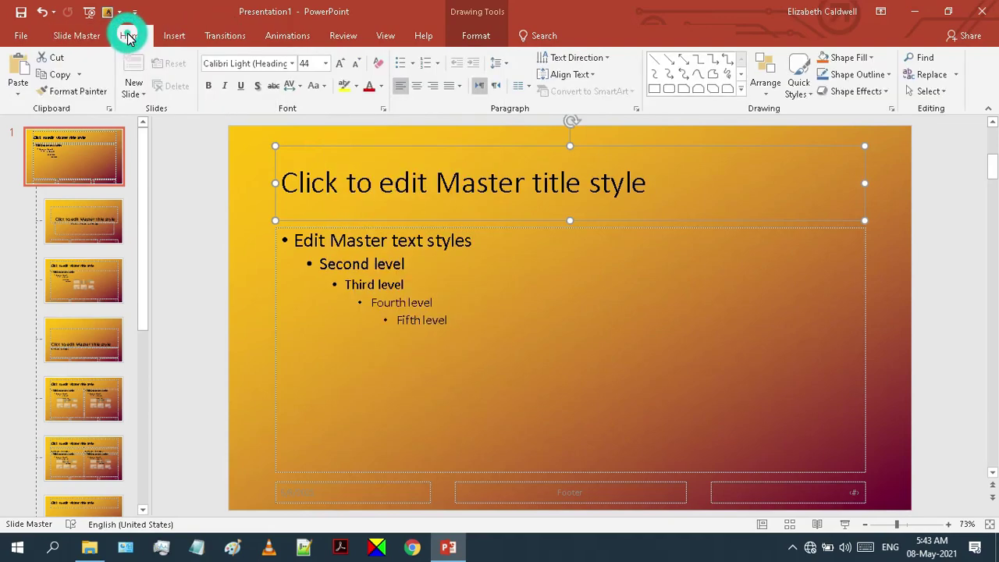
pyautogui.click(291, 64)
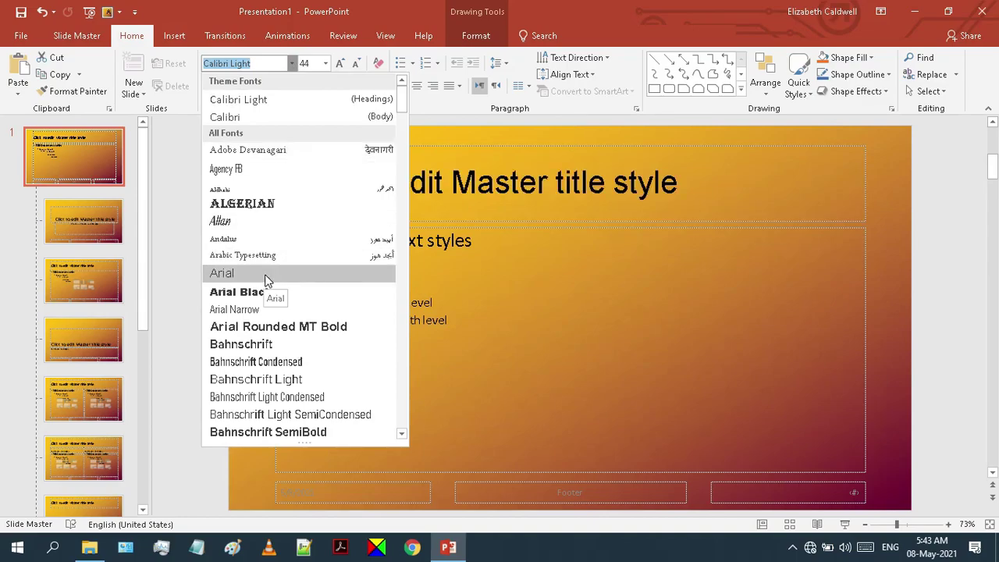
pyautogui.click(289, 280)
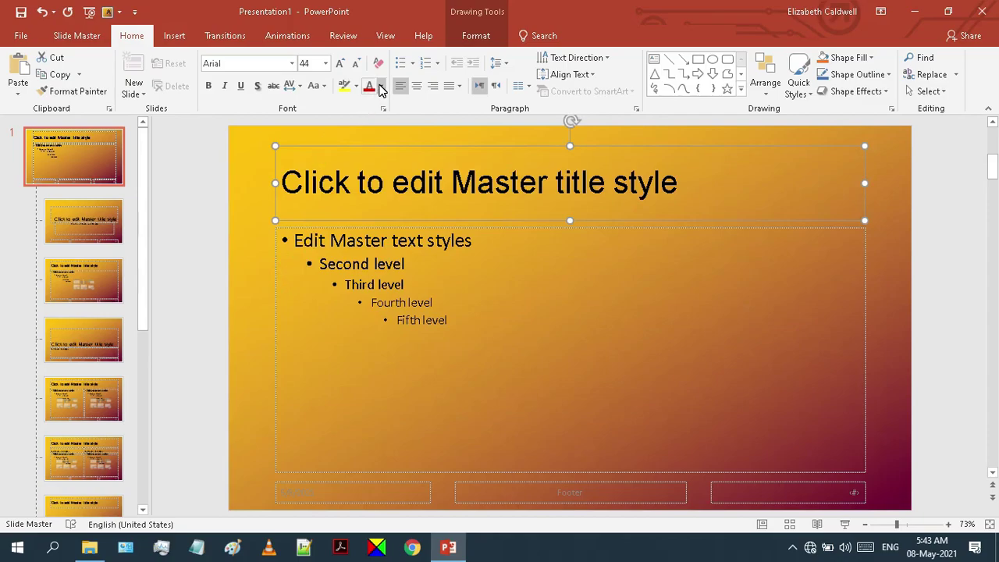
pyautogui.click(381, 88)
pyautogui.click(369, 121)
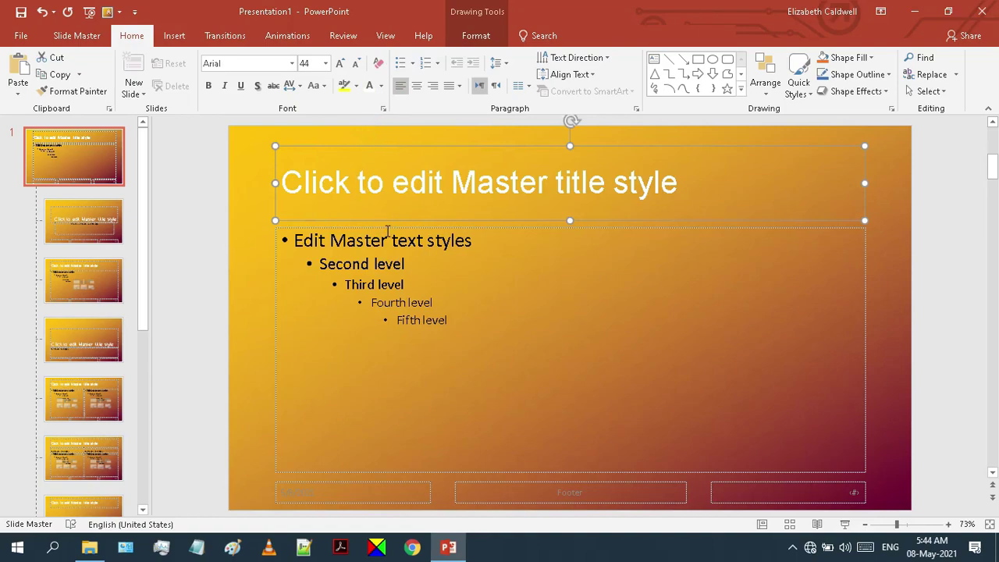
pyautogui.click(383, 227)
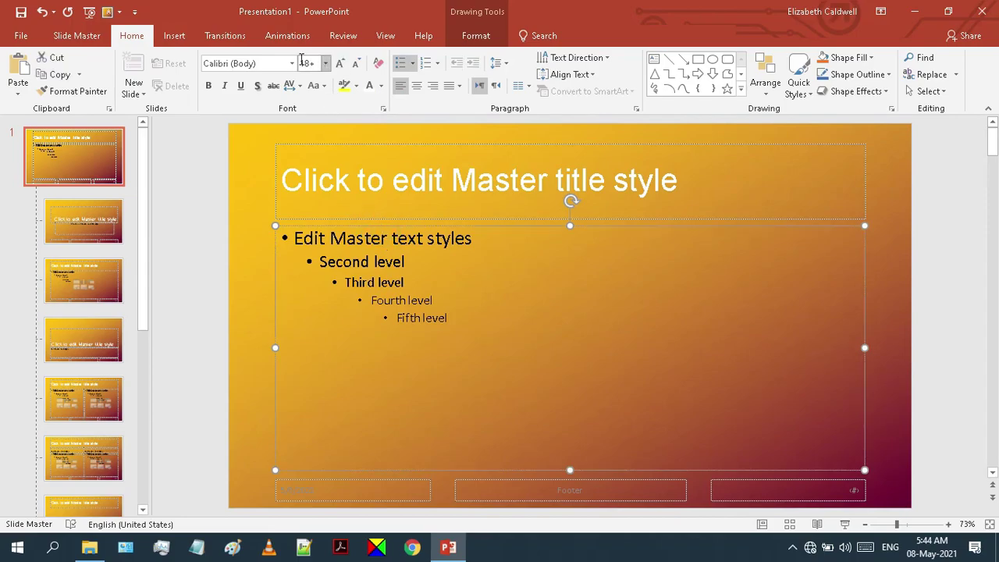
# Set the master body text to white Arial at size 20, then deselect it.
pyautogui.click(295, 64)
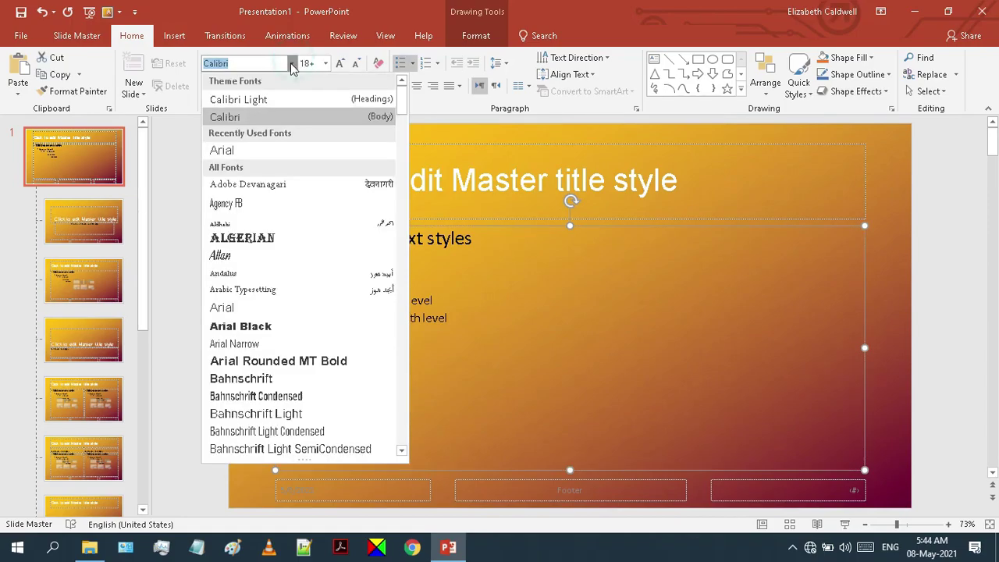
pyautogui.click(227, 309)
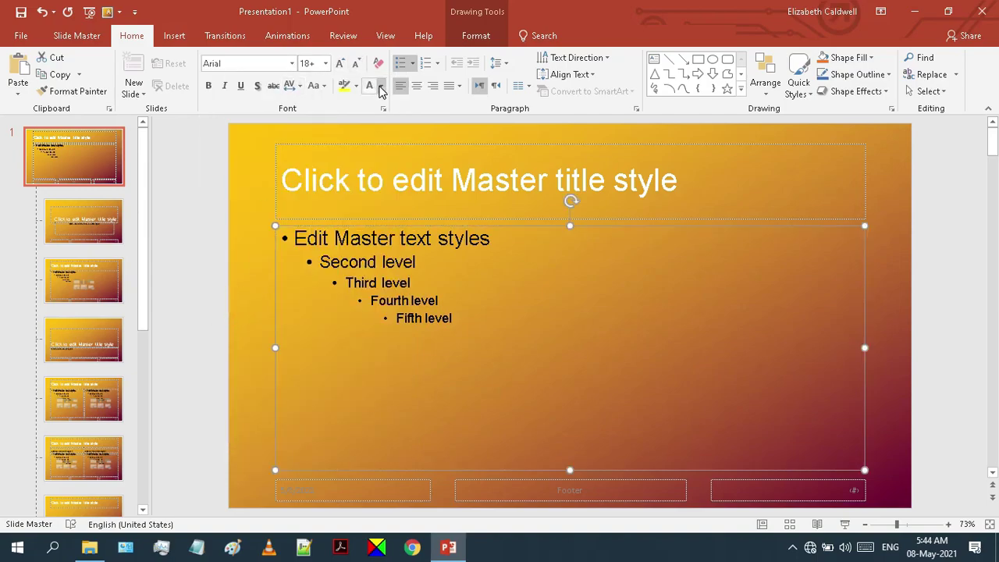
pyautogui.click(381, 89)
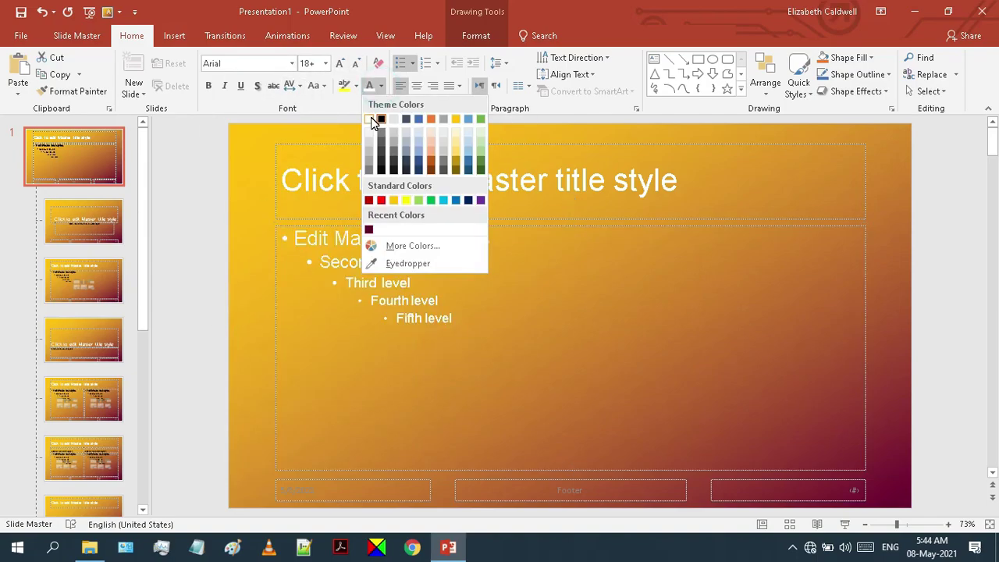
pyautogui.click(371, 119)
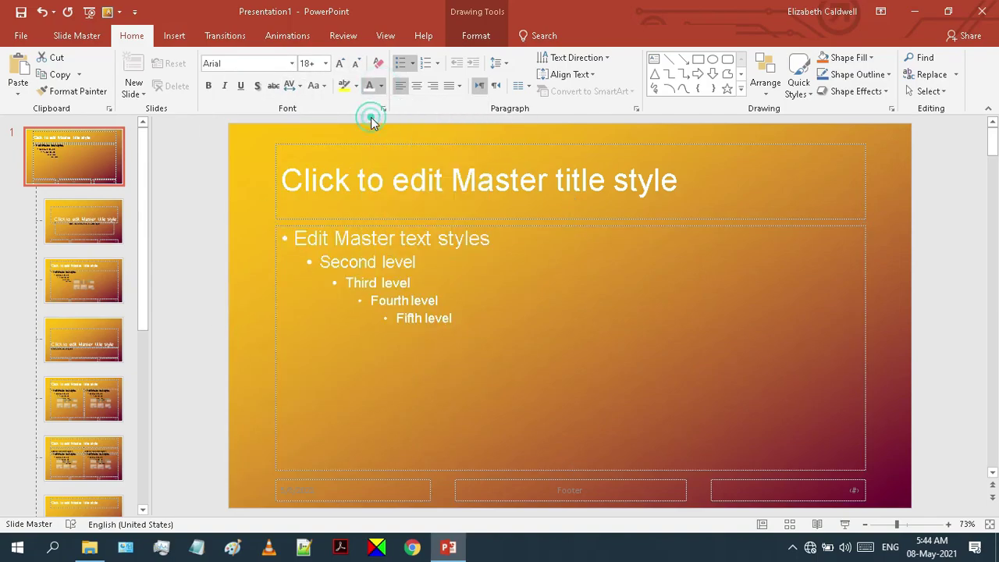
pyautogui.click(340, 68)
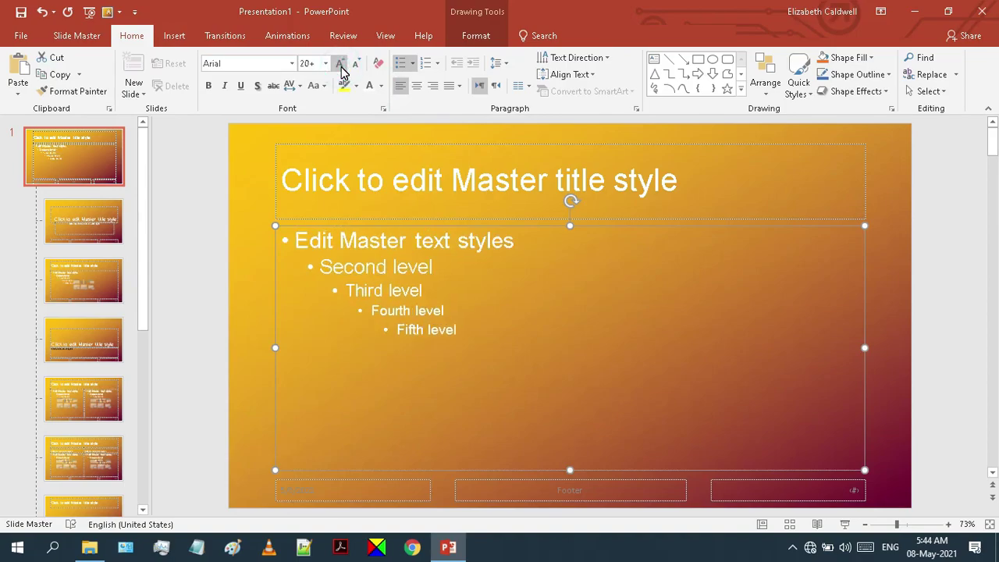
pyautogui.click(892, 282)
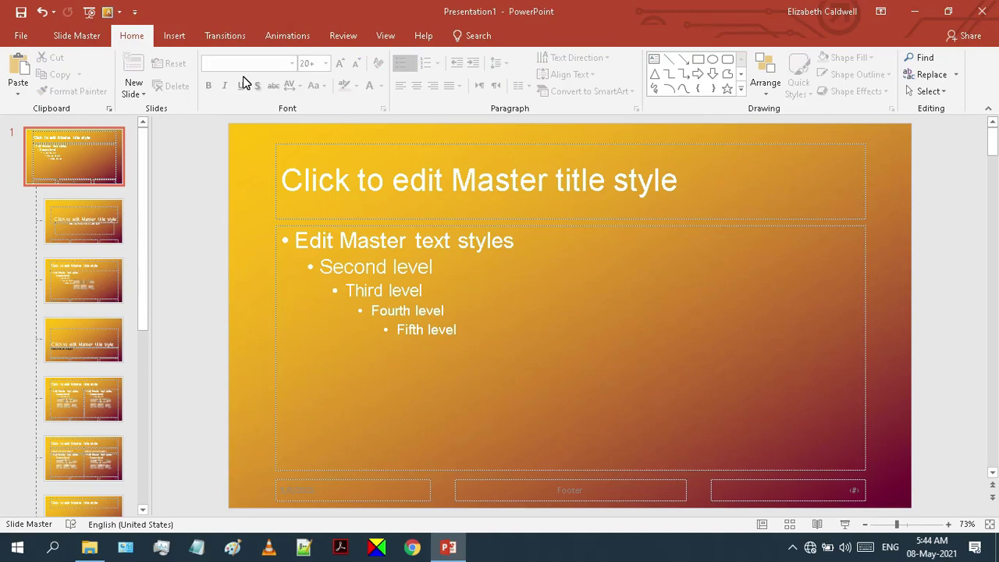
pyautogui.moveTo(141, 195)
pyautogui.mouseDown()
pyautogui.moveTo(142, 261)
pyautogui.moveTo(147, 198)
pyautogui.mouseUp()
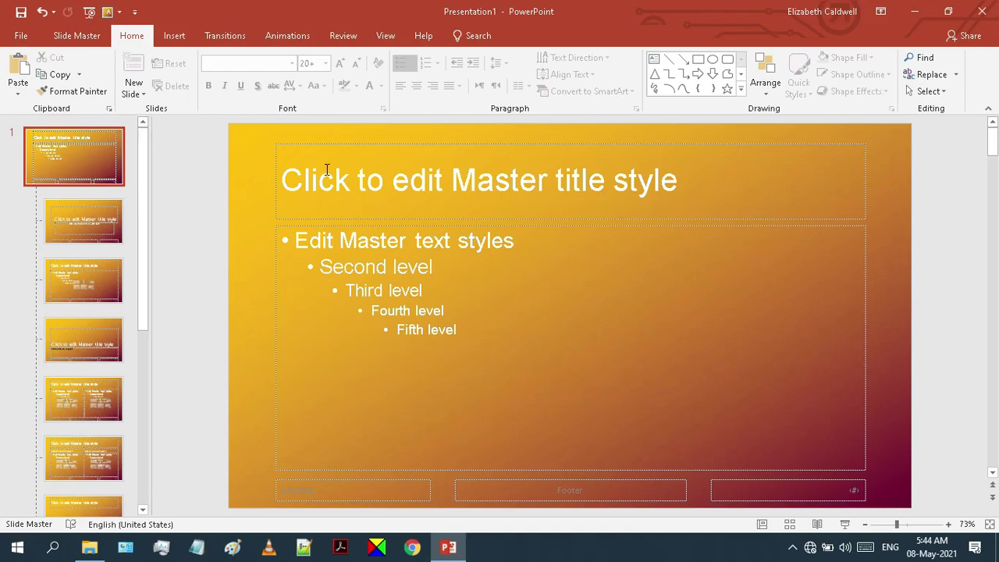
pyautogui.click(174, 36)
# Draw a tall, fully rounded rectangle bar with no outline and dark red fill.
pyautogui.click(217, 92)
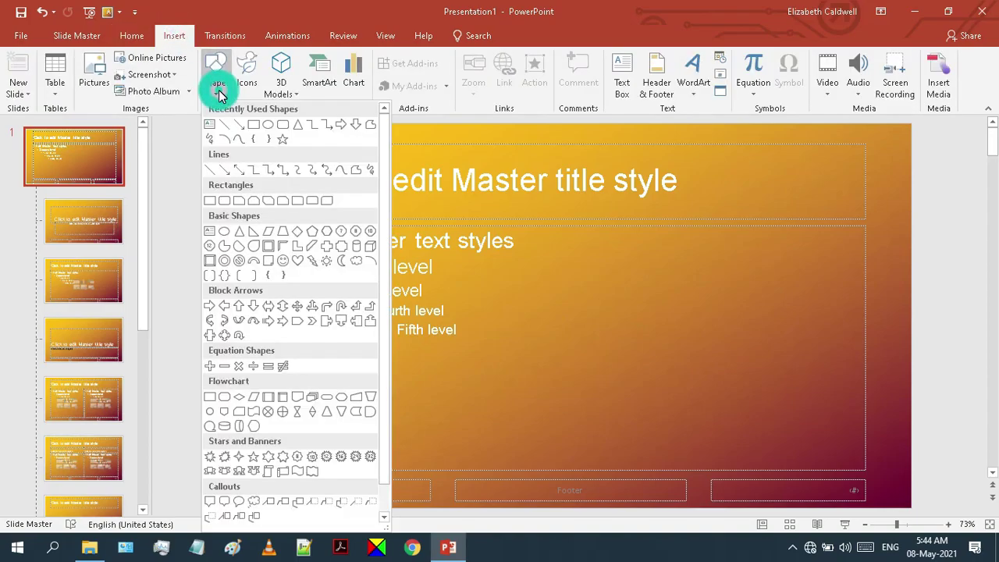
pyautogui.click(281, 128)
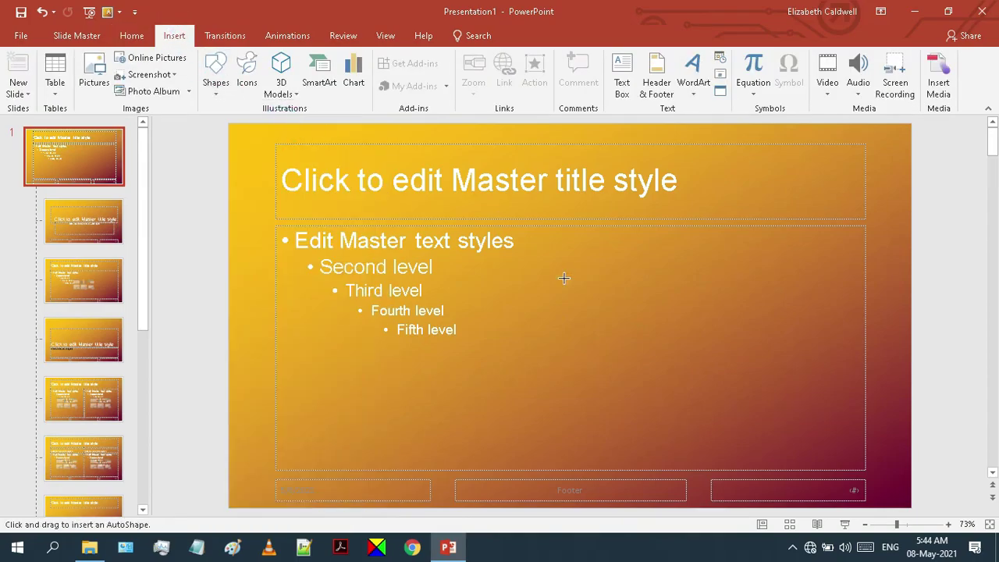
pyautogui.moveTo(561, 280); pyautogui.dragTo(584, 377)
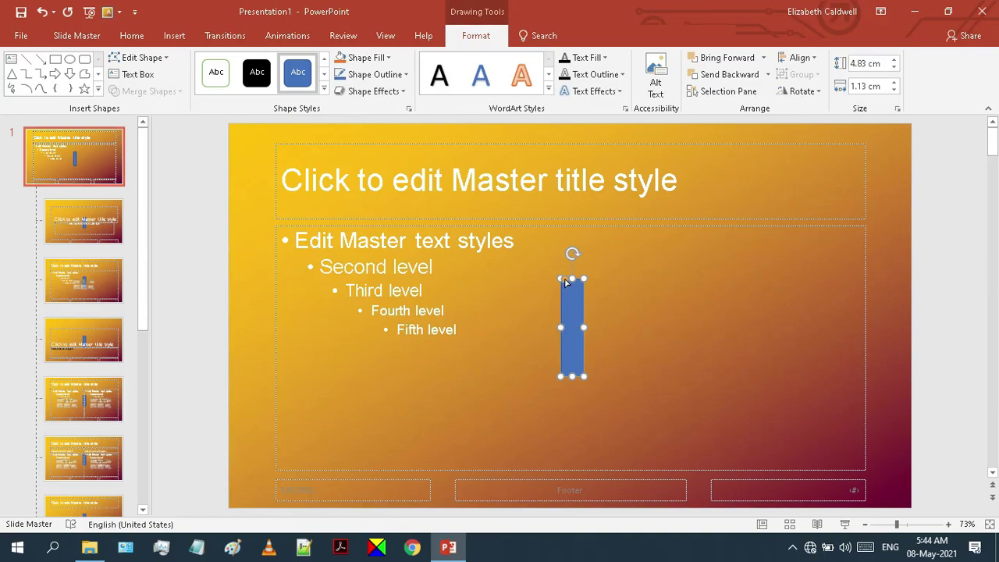
pyautogui.moveTo(567, 282); pyautogui.dragTo(579, 299)
pyautogui.click(403, 75)
pyautogui.click(378, 233)
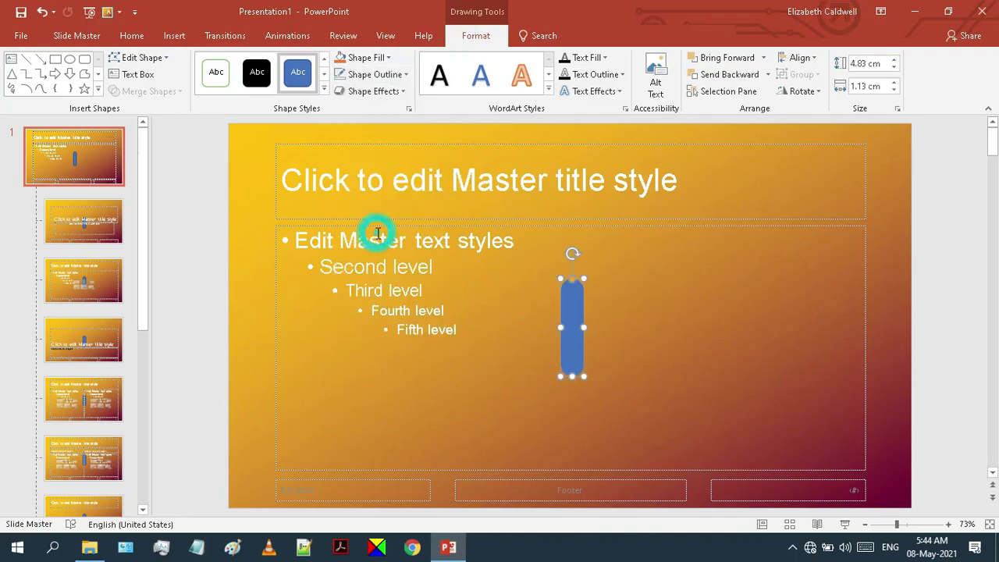
pyautogui.click(381, 58)
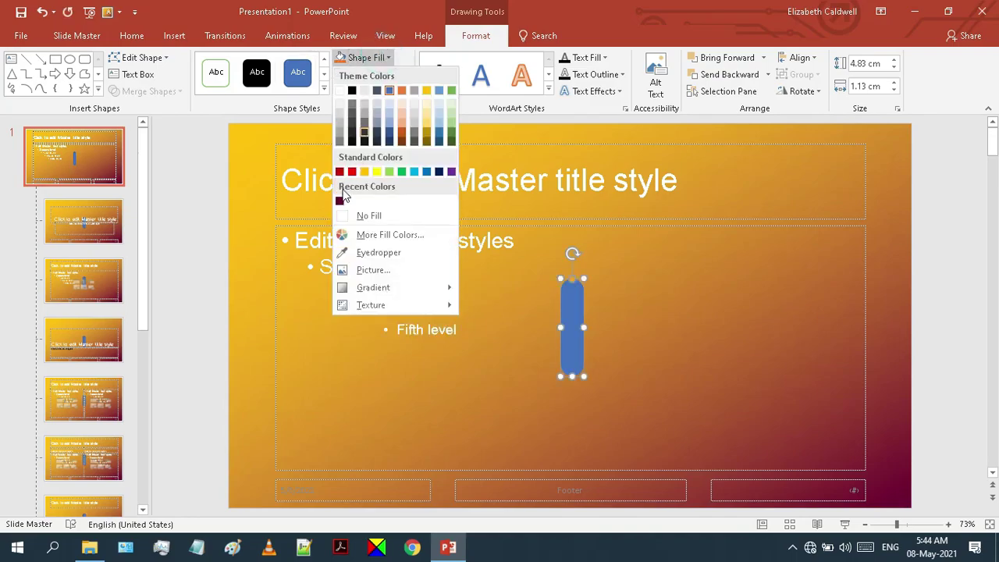
pyautogui.click(340, 173)
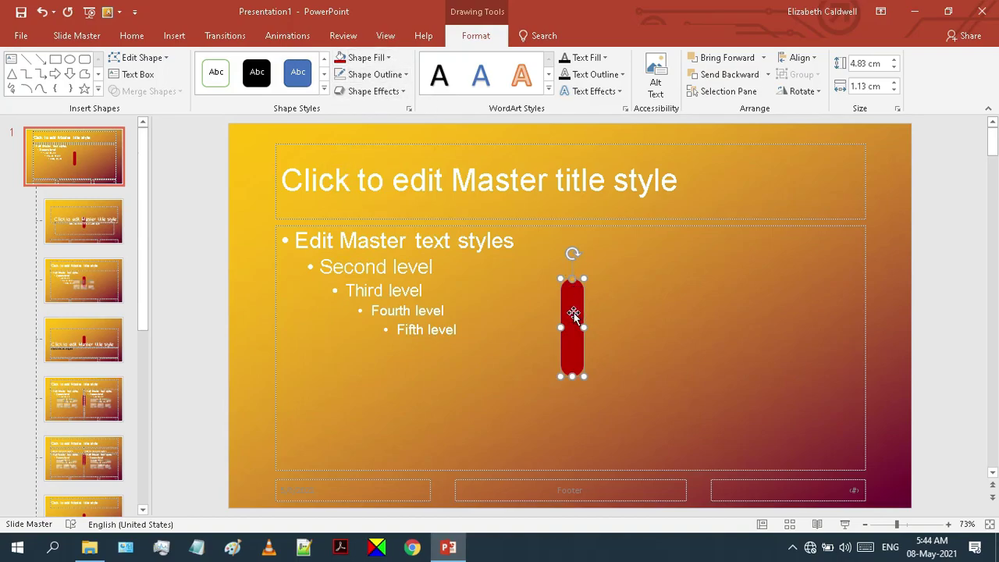
# Copy the dark red bar and bring up paste options on the slide.
pyautogui.rightClick(573, 313)
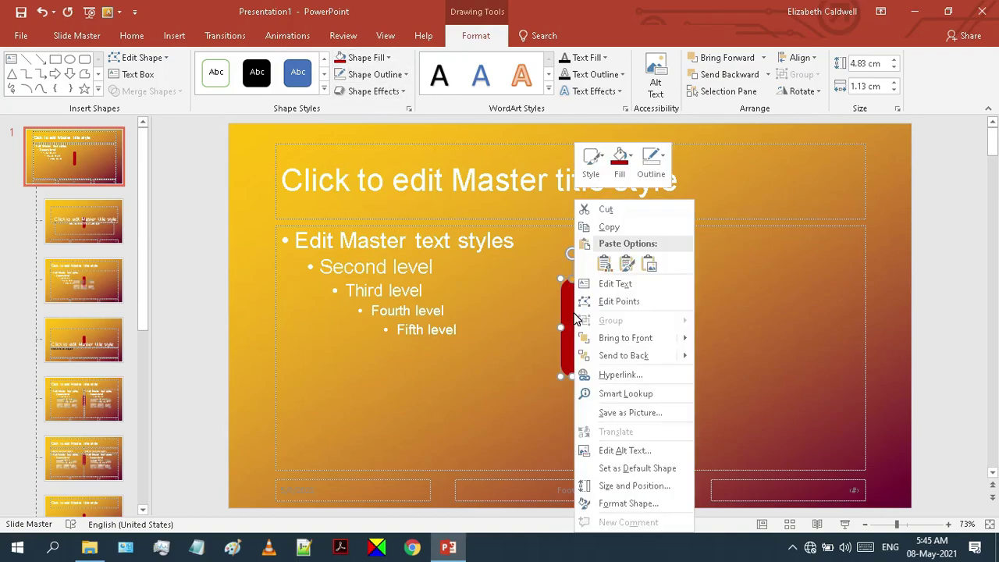
pyautogui.click(609, 222)
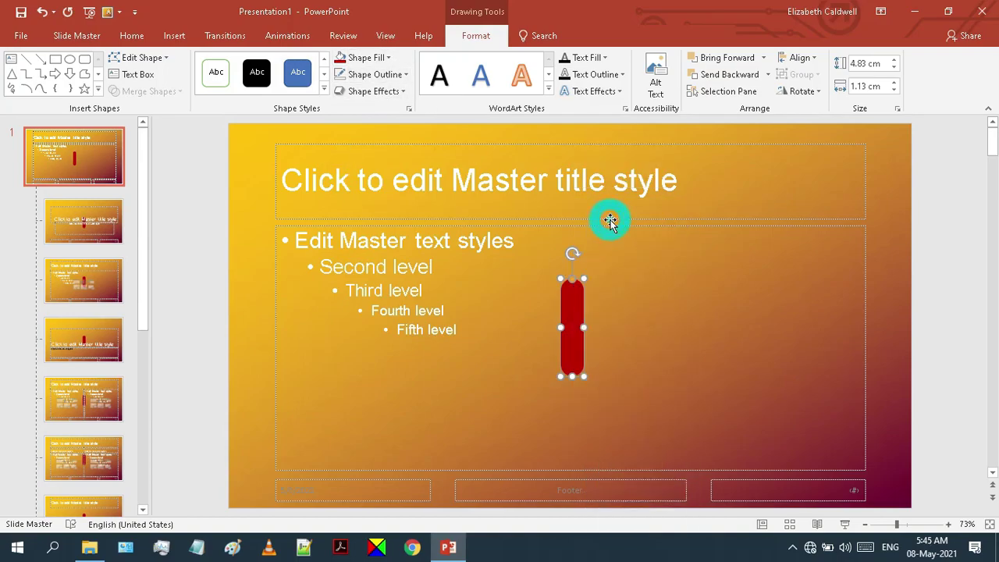
pyautogui.rightClick(639, 295)
# Paste a copy of the bar beside the original and fill the left bar yellow.
pyautogui.click(670, 329)
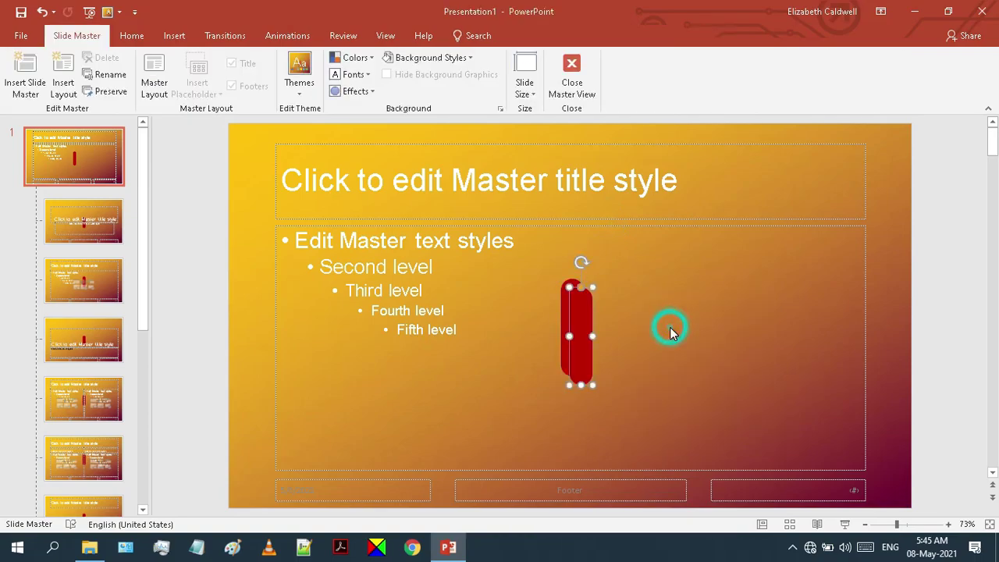
pyautogui.moveTo(578, 321); pyautogui.dragTo(612, 312)
pyautogui.click(581, 316)
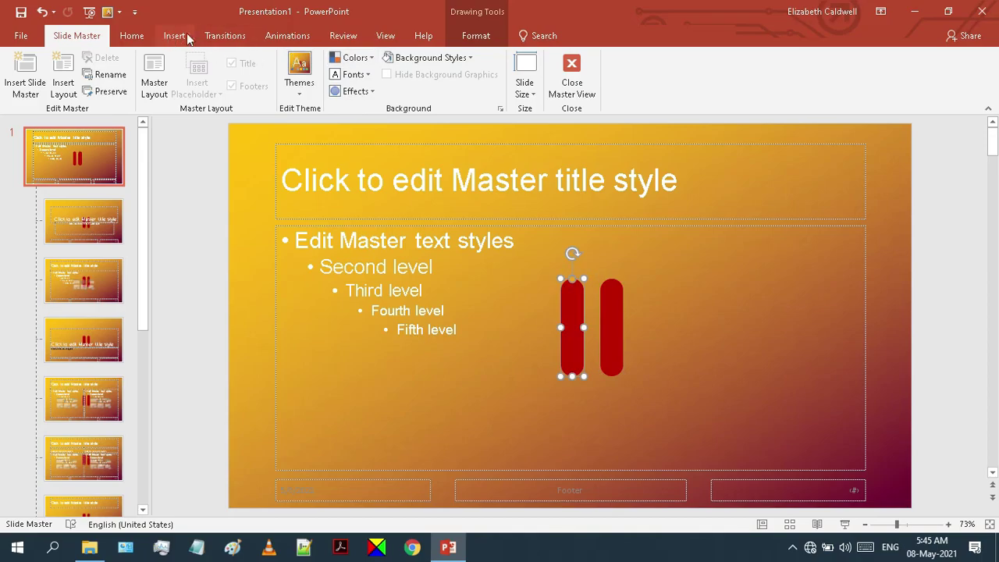
pyautogui.click(476, 41)
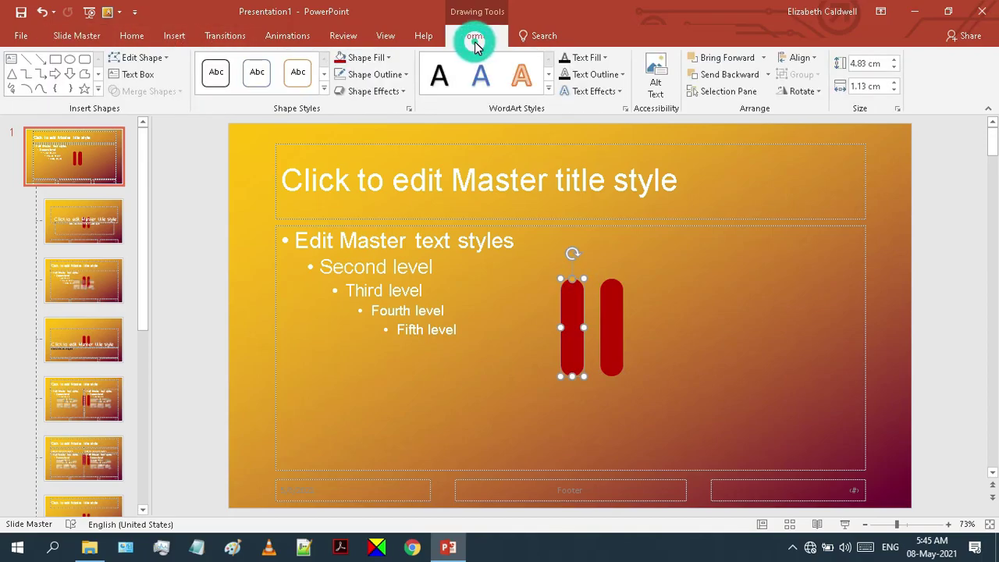
pyautogui.click(389, 60)
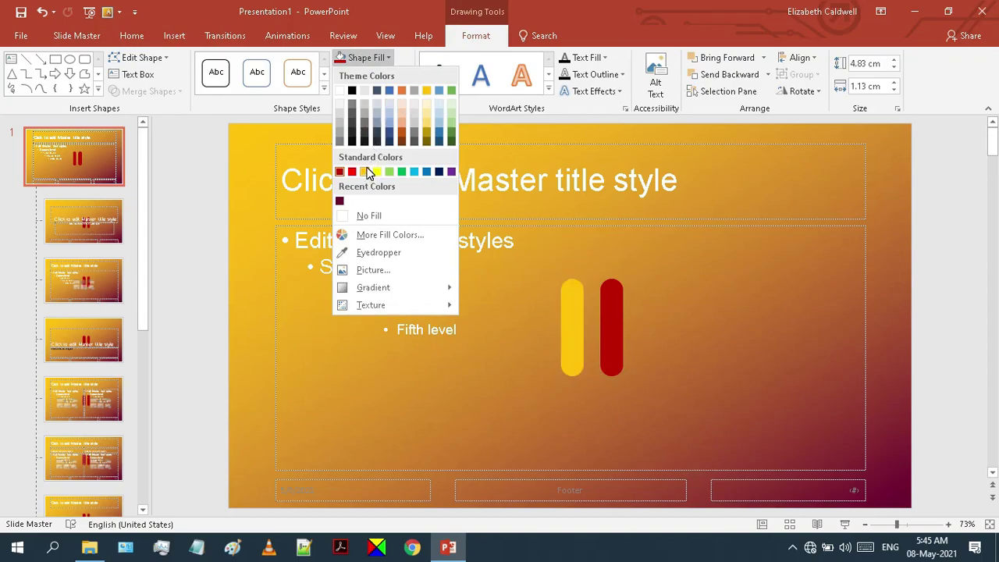
pyautogui.click(368, 171)
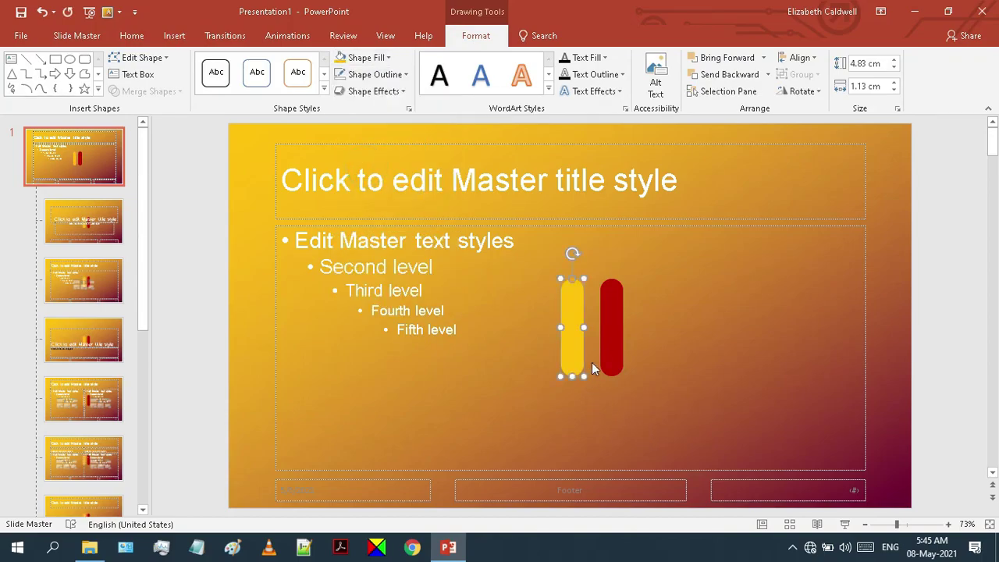
# Lengthen the red bar downward and group it with the yellow bar.
pyautogui.click(611, 350)
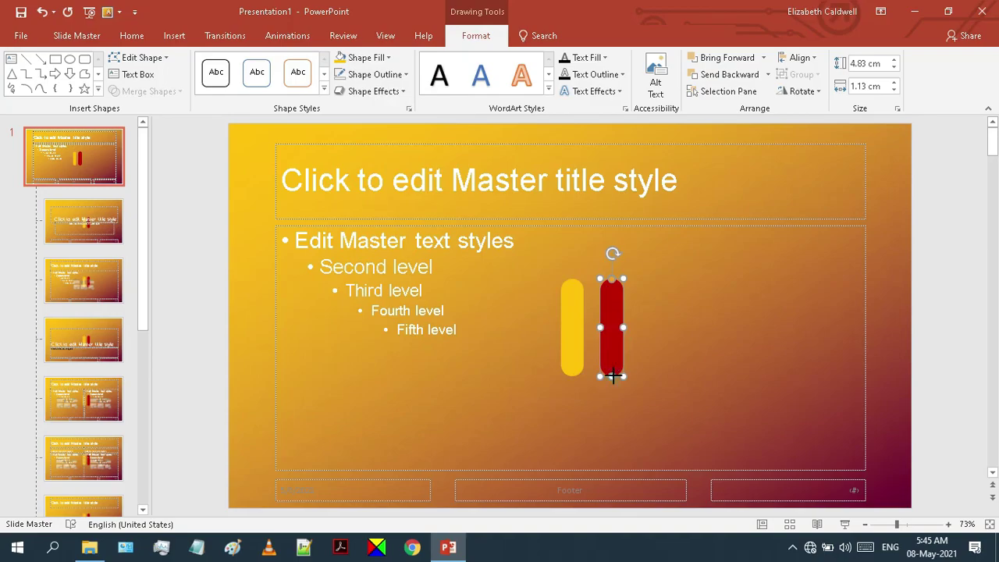
pyautogui.moveTo(612, 376); pyautogui.dragTo(614, 409)
pyautogui.keyDown('shift'); pyautogui.click(572, 306); pyautogui.keyUp('shift')
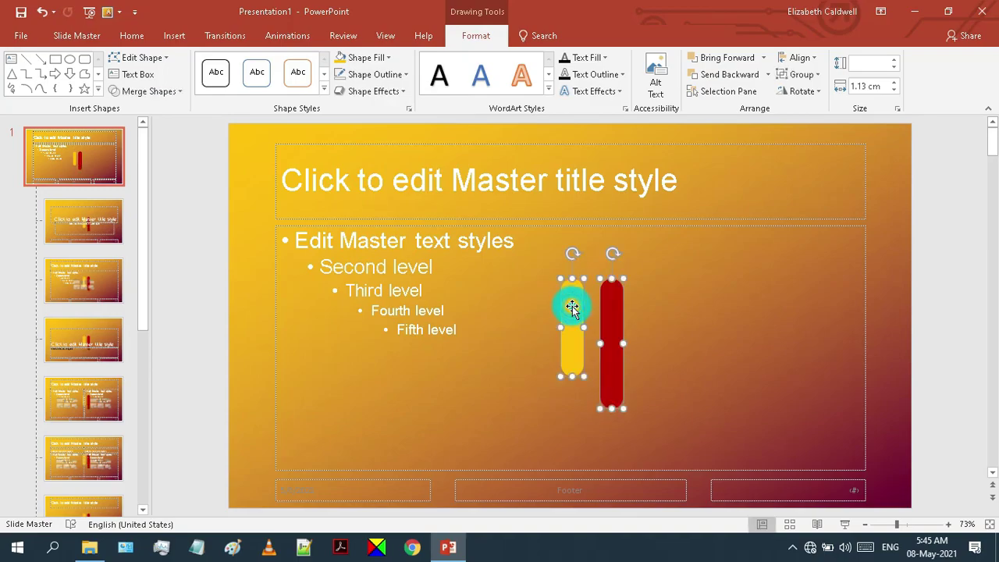
pyautogui.rightClick(572, 306)
pyautogui.moveTo(624, 149)
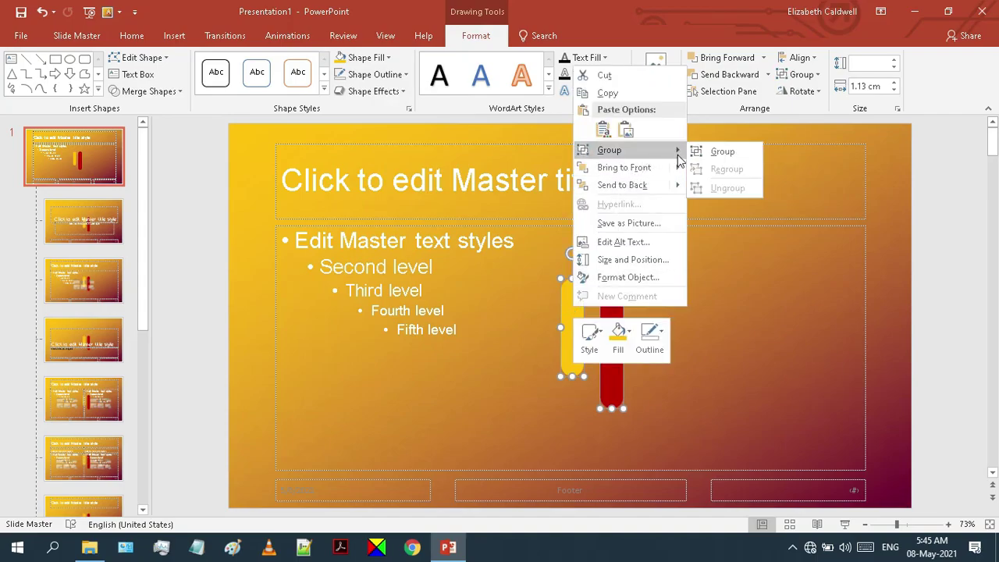
pyautogui.click(694, 155)
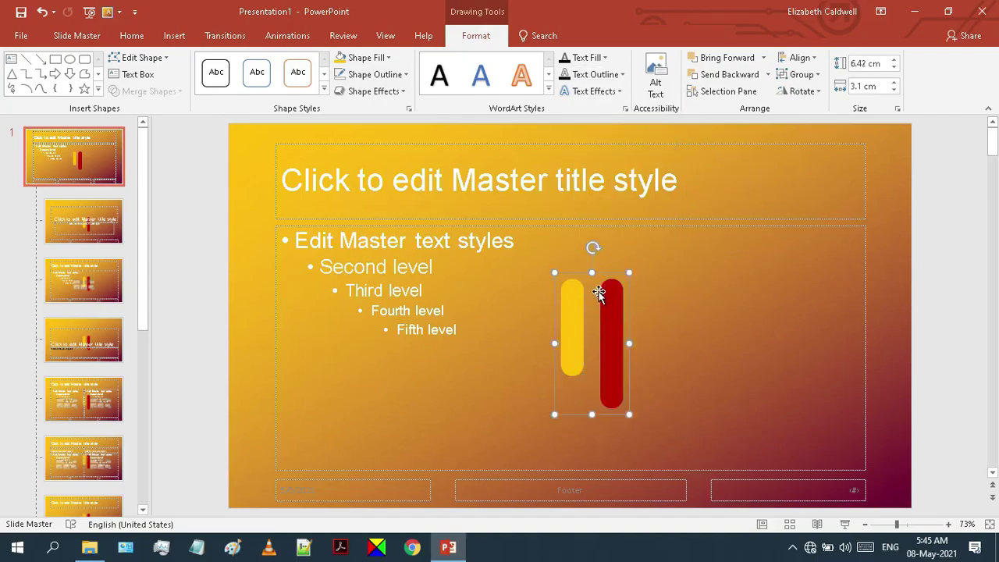
# Duplicate the bar group and place one copy in the top-right corner, tilted about 45 degrees.
pyautogui.keyDown('ctrl'); pyautogui.moveTo(574, 318); pyautogui.dragTo(664, 314); pyautogui.keyUp('ctrl')
pyautogui.click(587, 314)
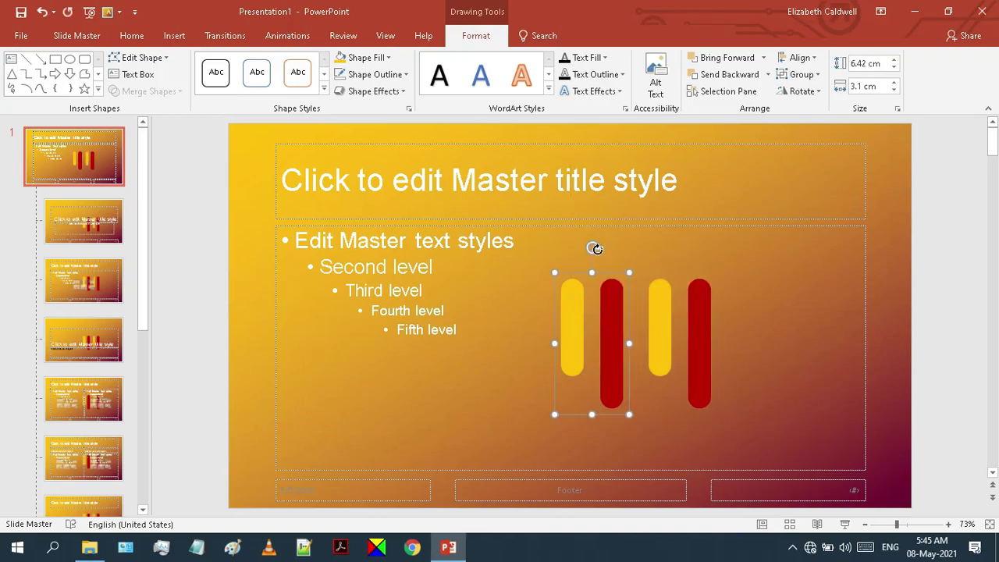
pyautogui.moveTo(580, 314); pyautogui.dragTo(761, 211)
pyautogui.moveTo(775, 146); pyautogui.dragTo(892, 127)
# Tilt the second bar group diagonally and move it to the bottom-left corner.
pyautogui.click(691, 346)
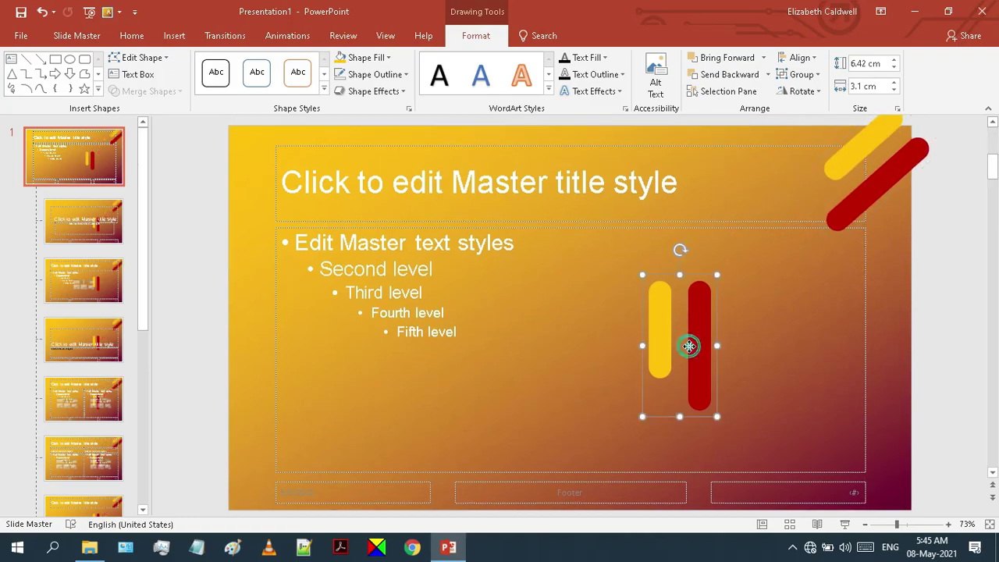
pyautogui.moveTo(681, 248); pyautogui.dragTo(575, 432)
pyautogui.click(638, 352)
pyautogui.moveTo(648, 333); pyautogui.dragTo(234, 471)
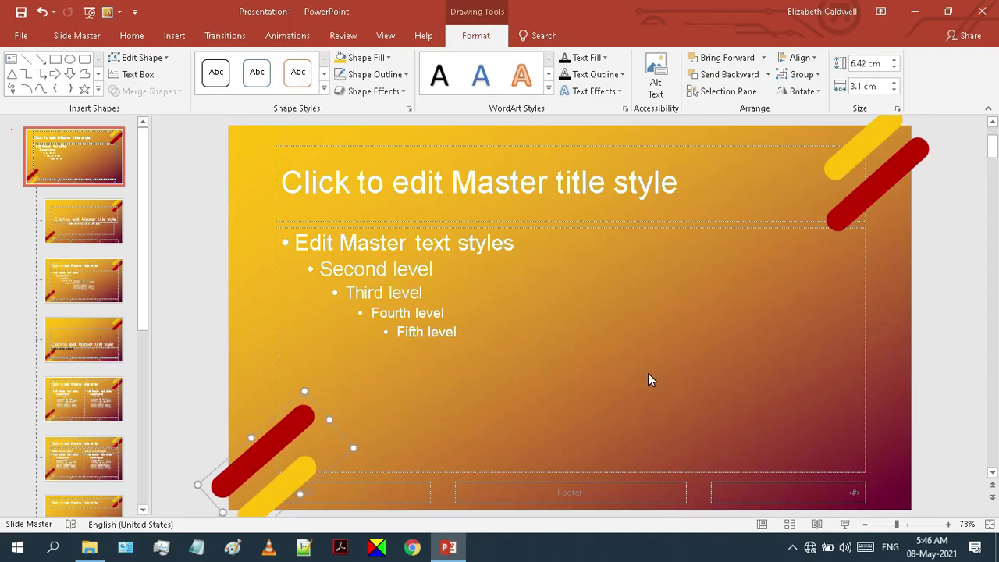
pyautogui.click(935, 317)
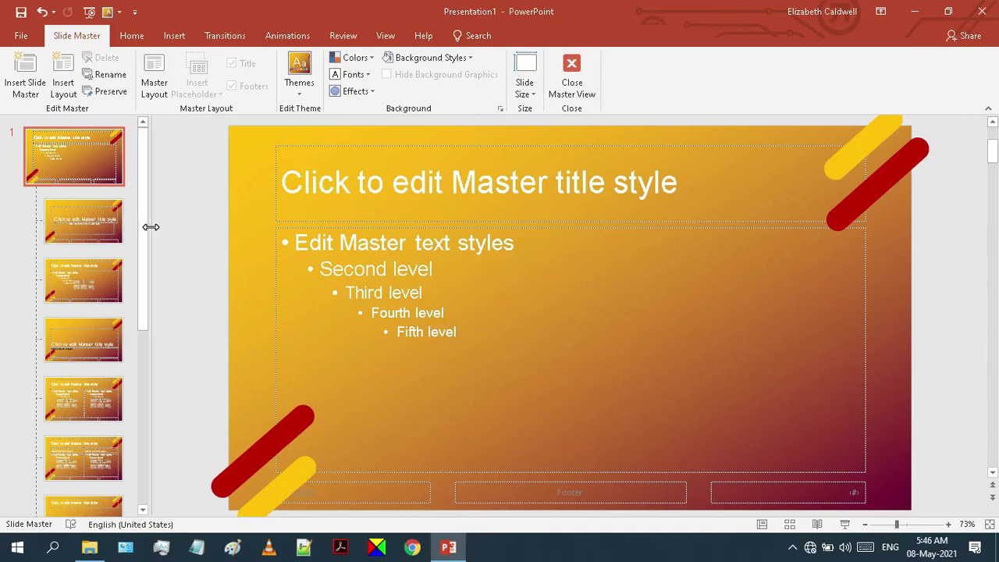
pyautogui.moveTo(151, 227); pyautogui.dragTo(428, 248)
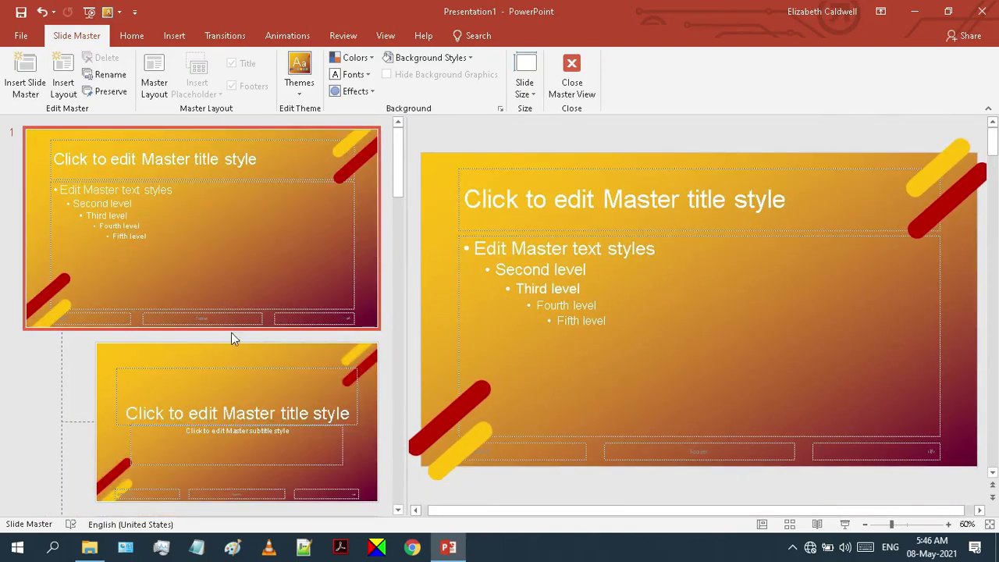
pyautogui.scroll(-5, 243, 388)
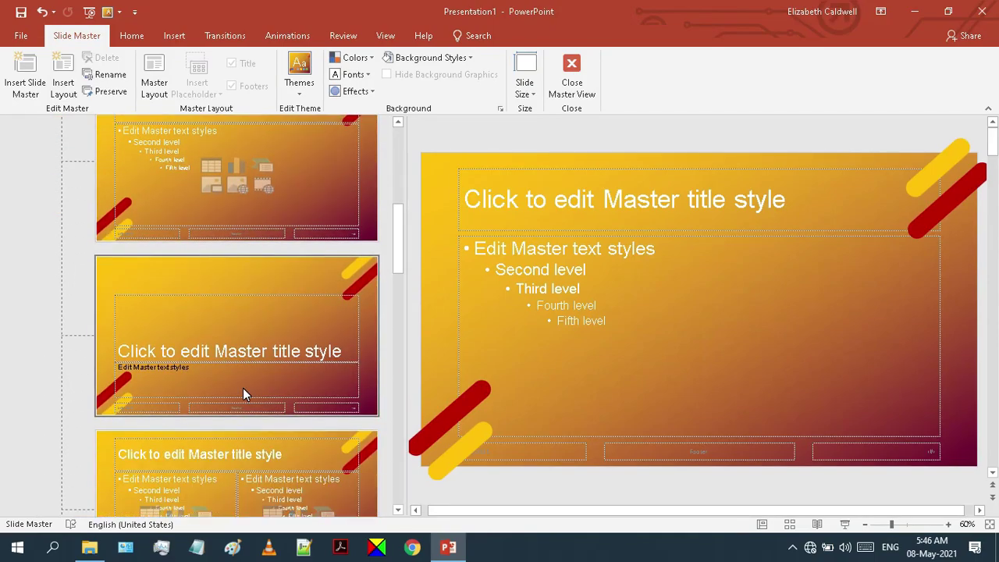
pyautogui.scroll(-8, 243, 388)
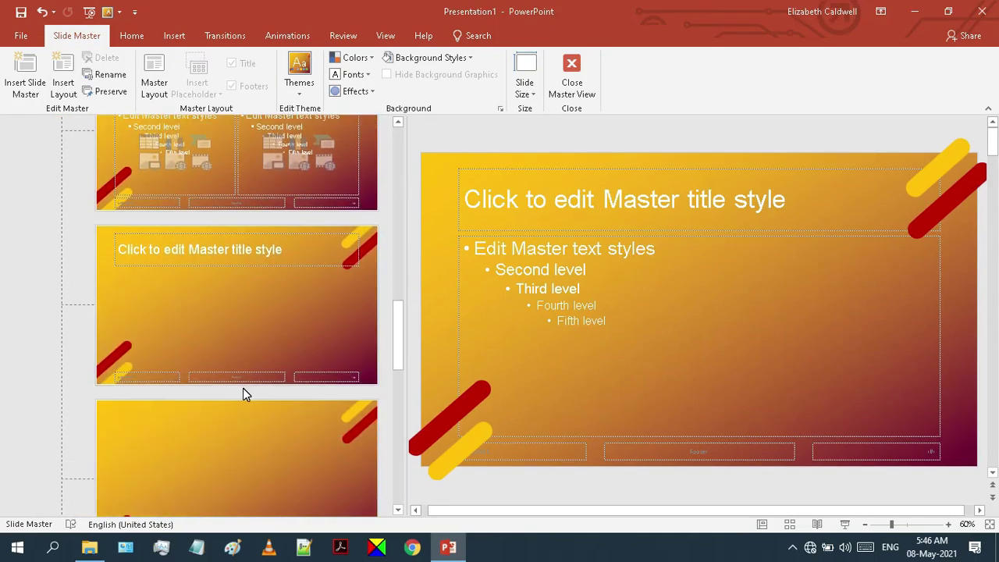
pyautogui.scroll(12, 242, 388)
pyautogui.click(285, 241)
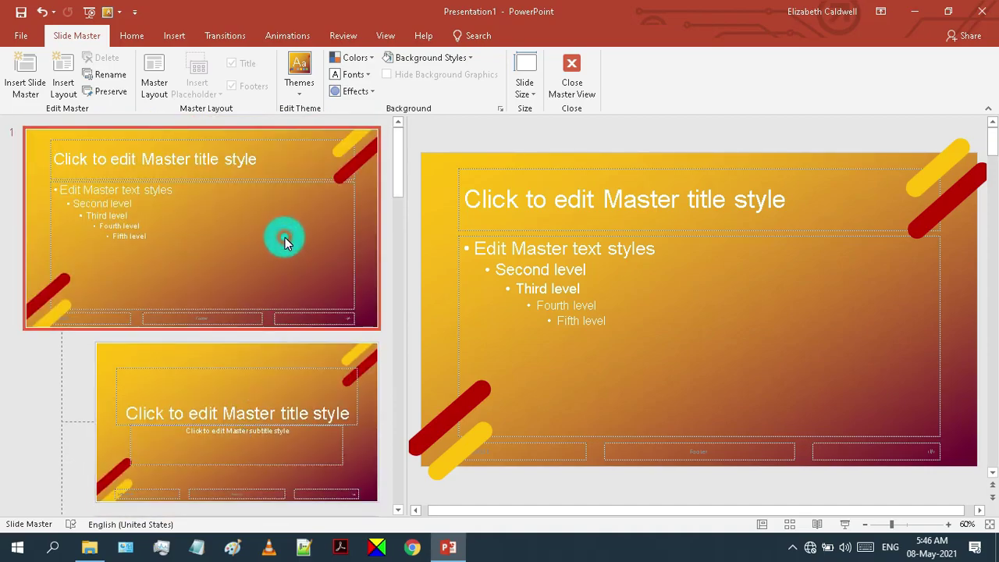
pyautogui.moveTo(407, 247); pyautogui.dragTo(189, 265)
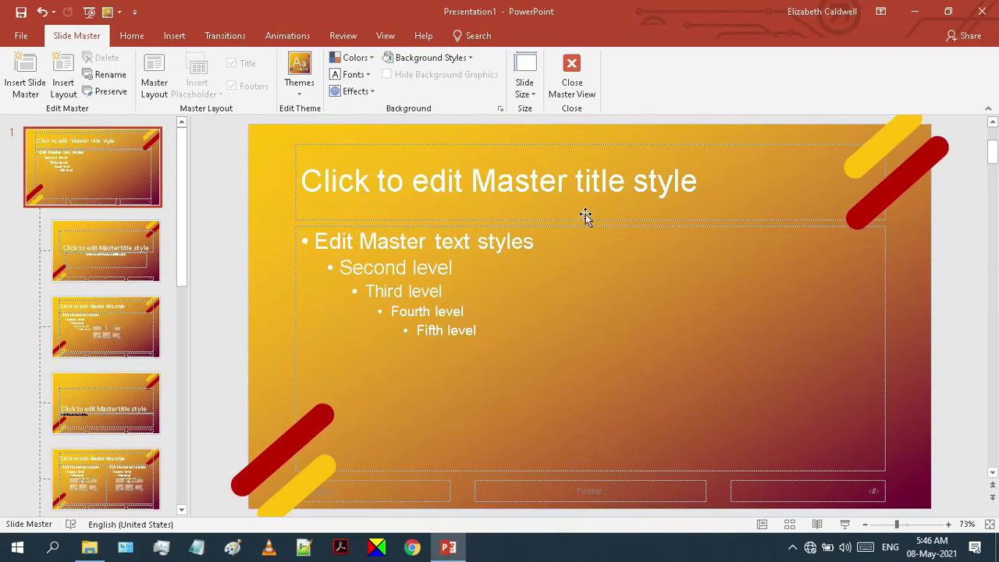
# Narrow the master and Title Slide layout title boxes away from the top-right bars.
pyautogui.click(884, 178)
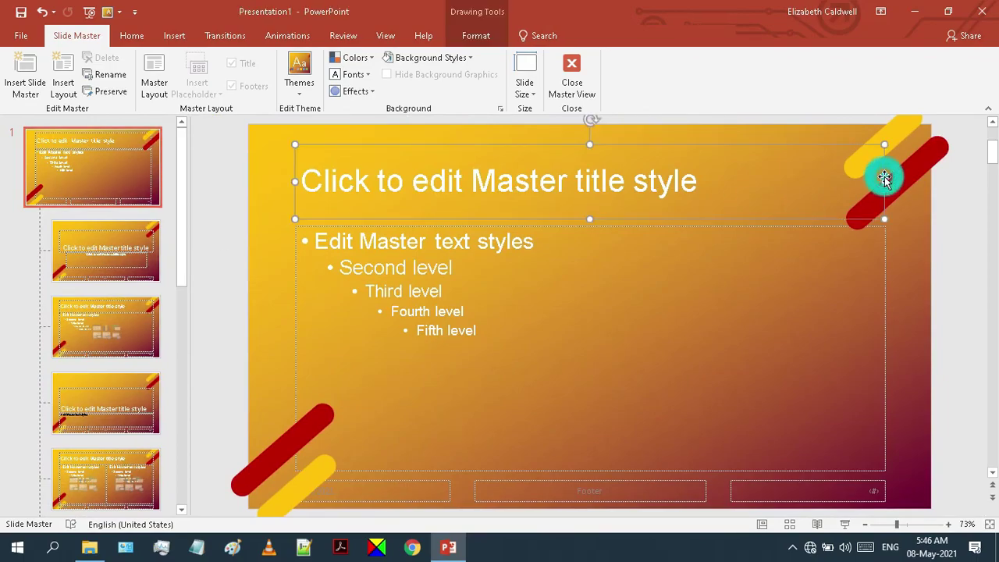
pyautogui.moveTo(884, 181); pyautogui.dragTo(838, 185)
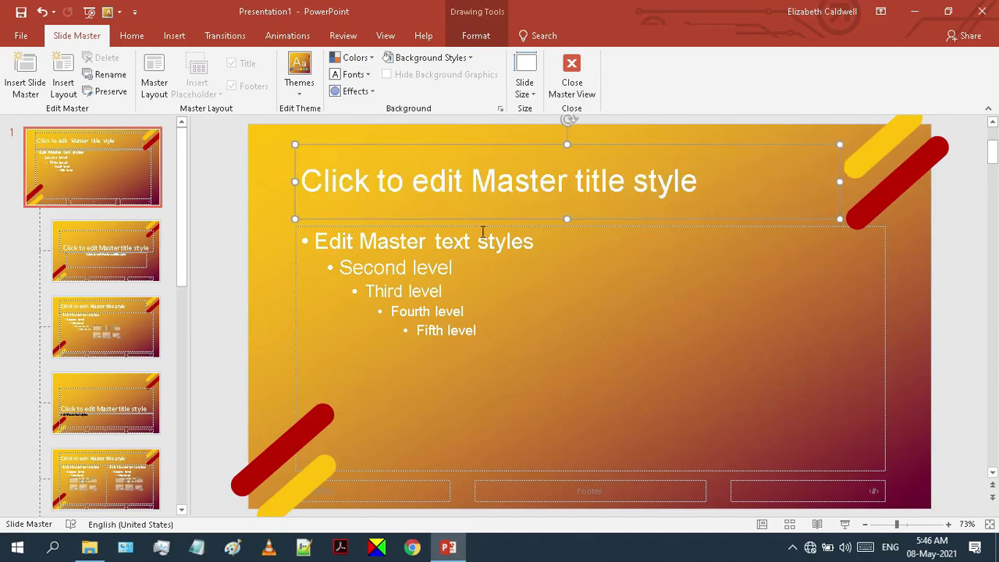
pyautogui.click(158, 245)
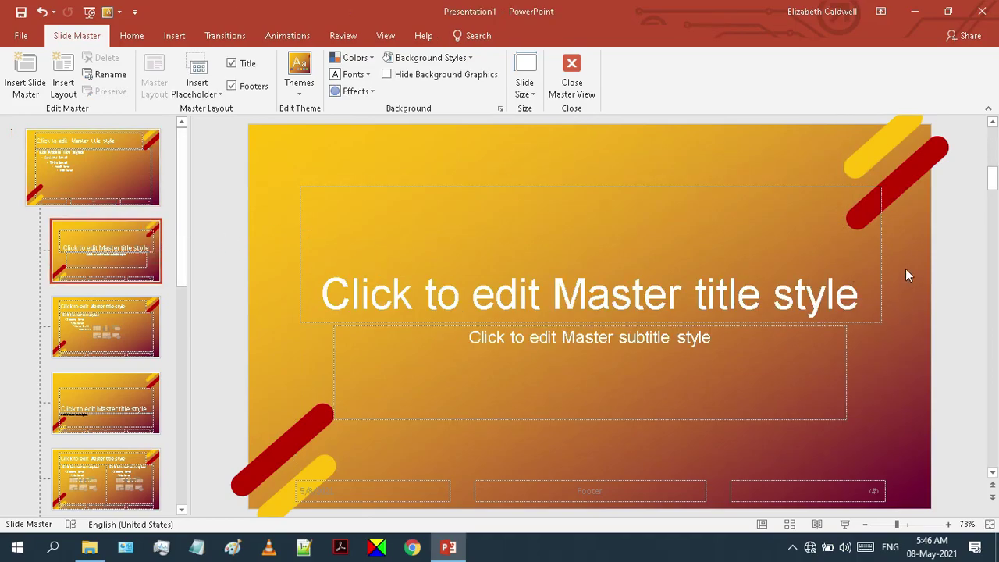
pyautogui.click(879, 233)
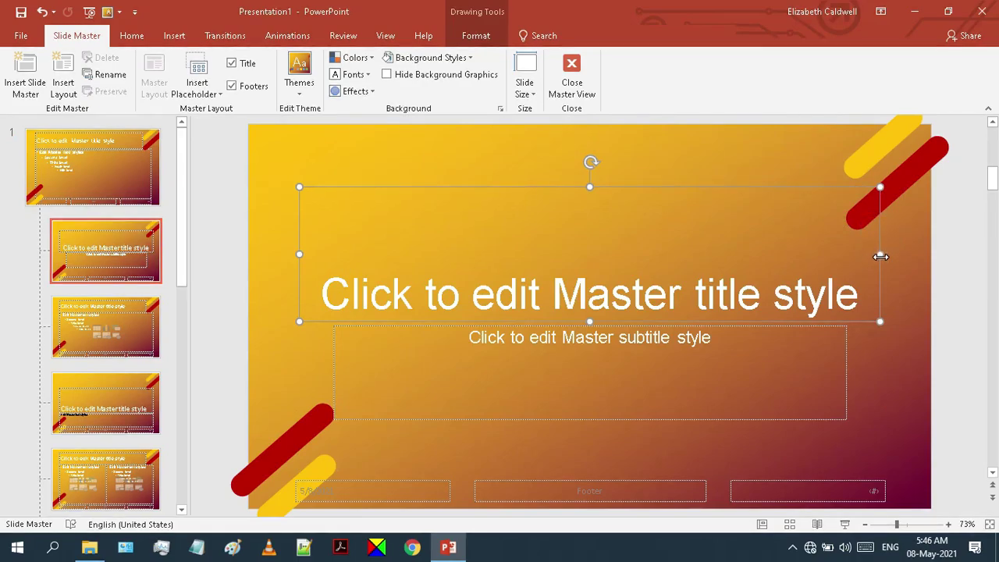
pyautogui.moveTo(880, 253); pyautogui.dragTo(846, 257)
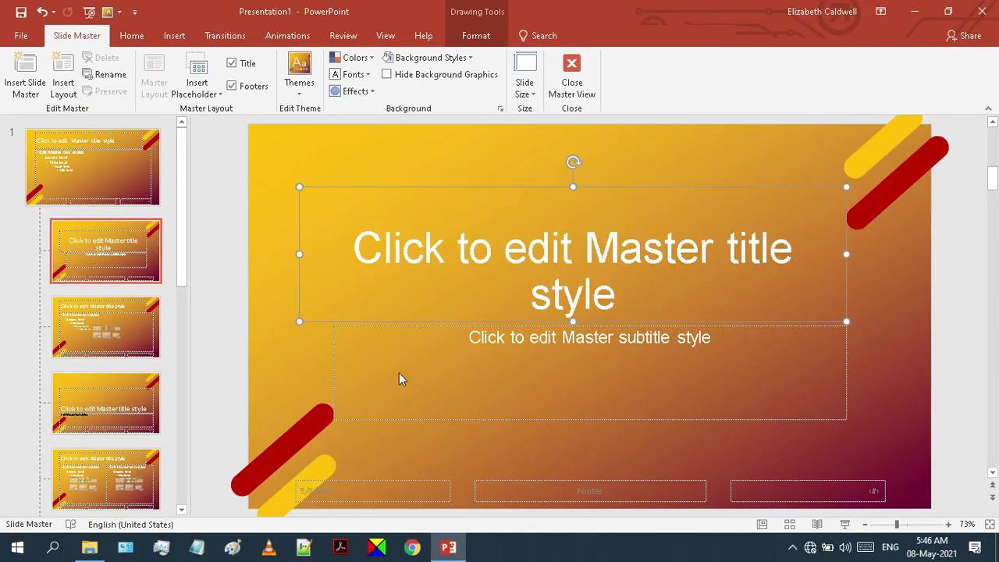
# Move through the layouts to the Section Header layout.
pyautogui.click(117, 331)
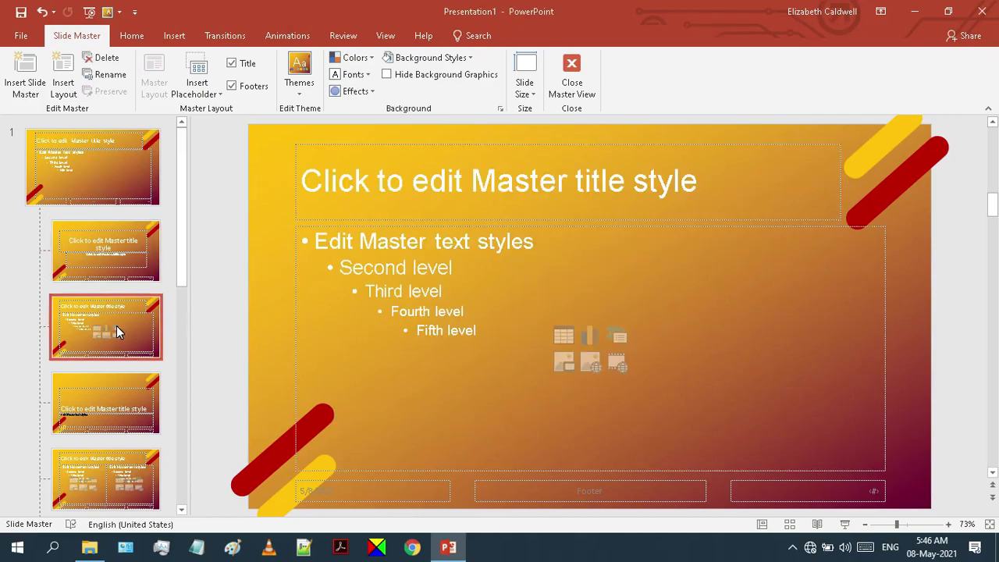
pyautogui.click(107, 398)
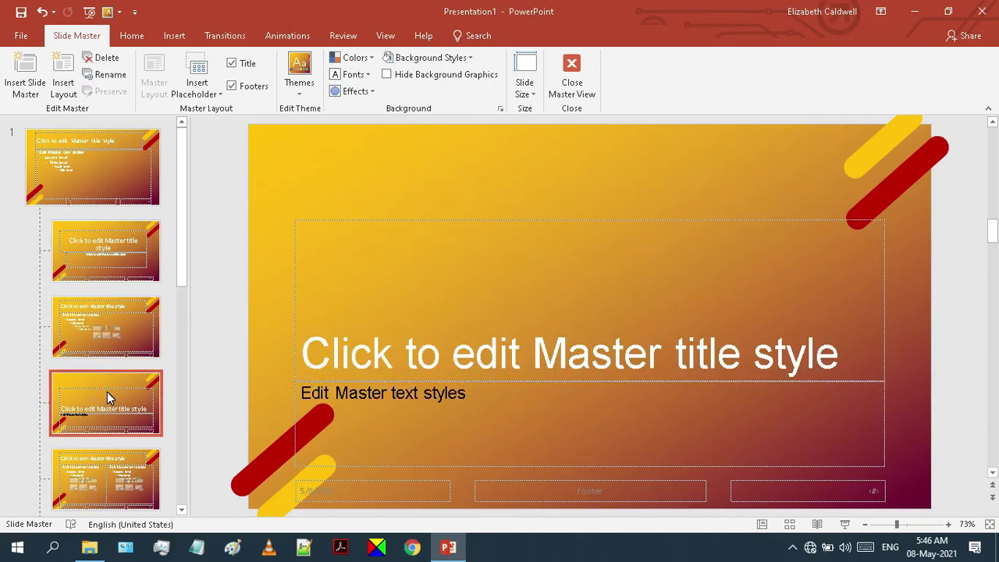
pyautogui.scroll(-3, 107, 398)
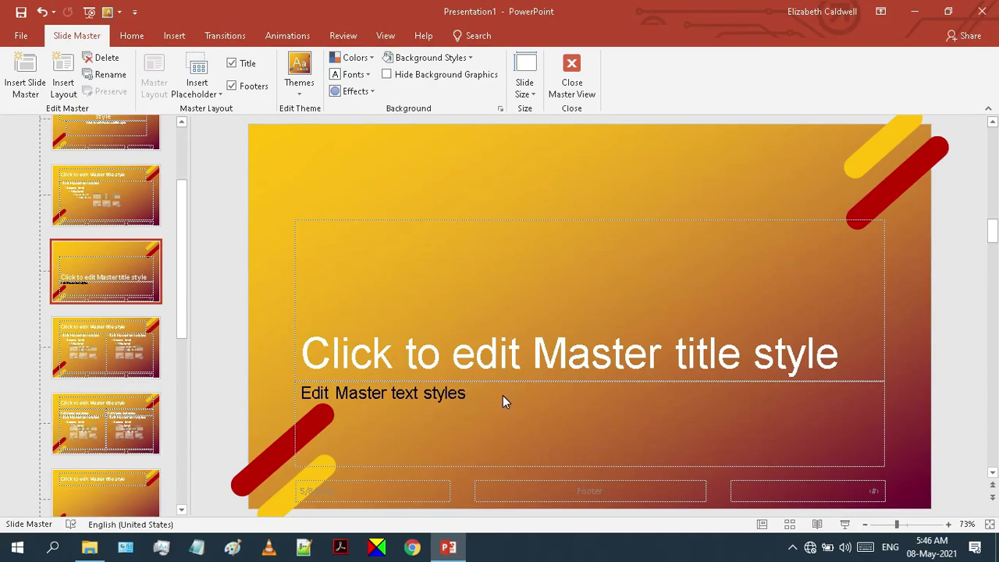
# Give the Section Header layout's 'Edit Master text styles' line a lighter colour at 24 pt.
pyautogui.tripleClick(448, 392)
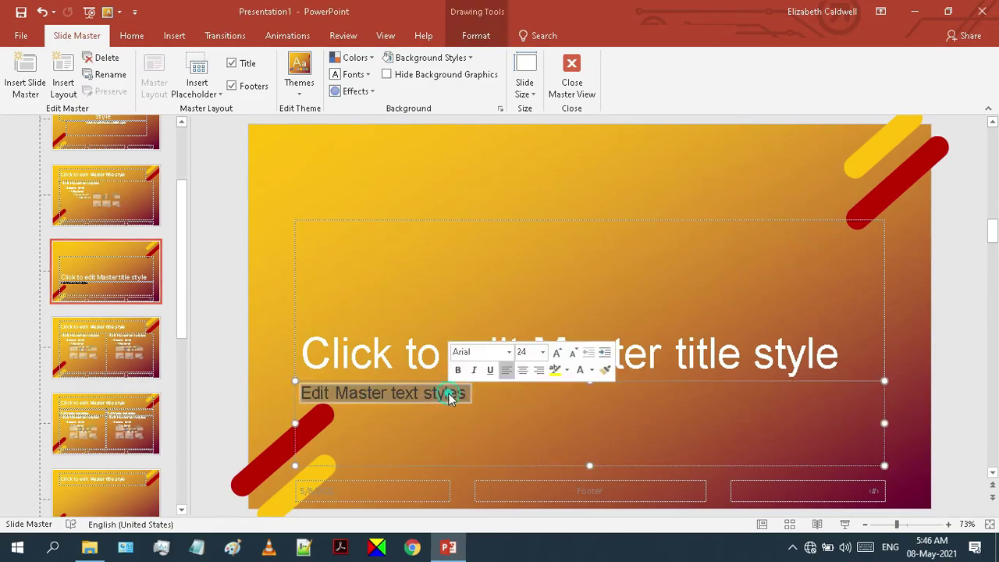
pyautogui.click(557, 352)
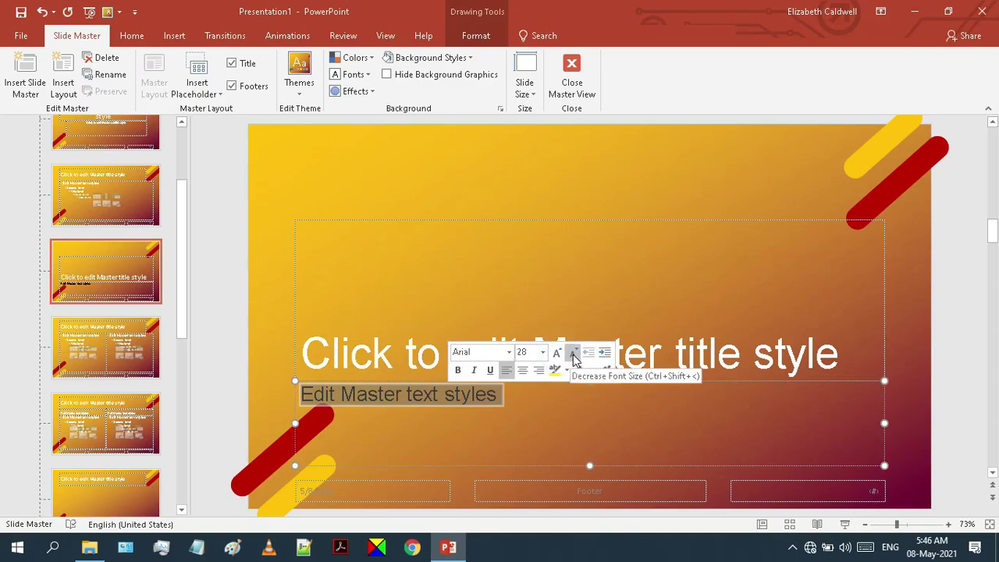
pyautogui.click(573, 354)
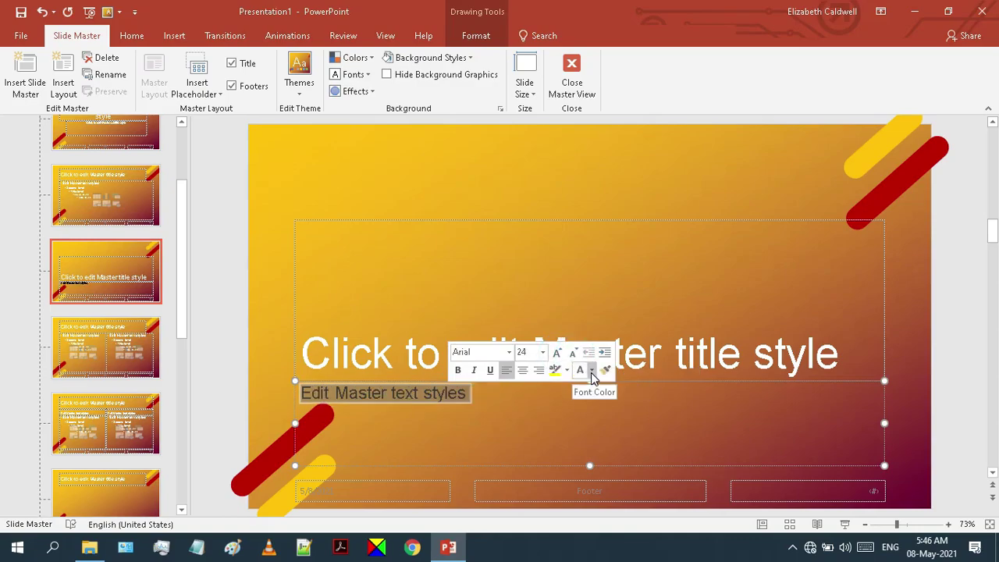
pyautogui.click(581, 372)
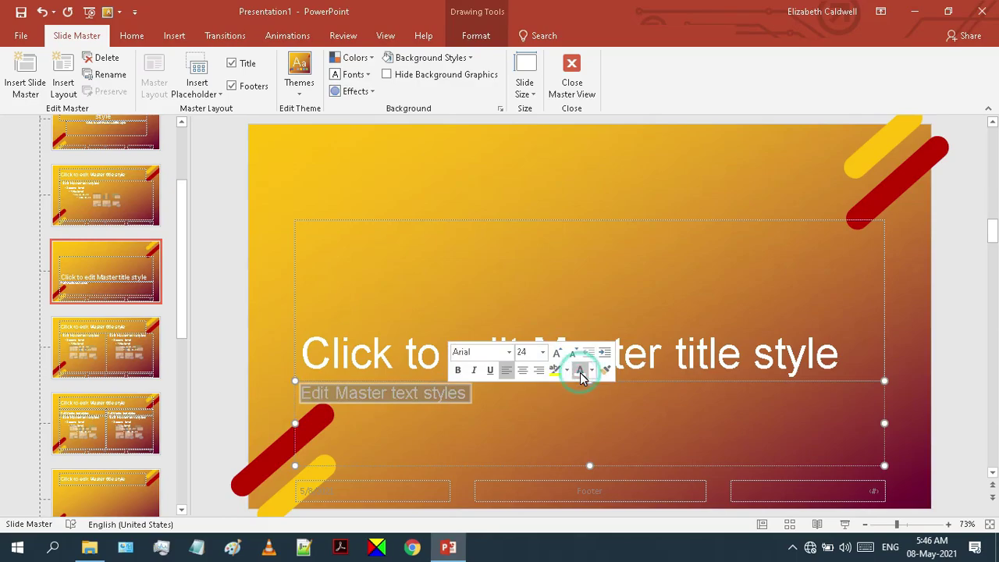
# On the Vertical Title and Text layout, narrow the title and body boxes clear of the bars.
pyautogui.click(104, 345)
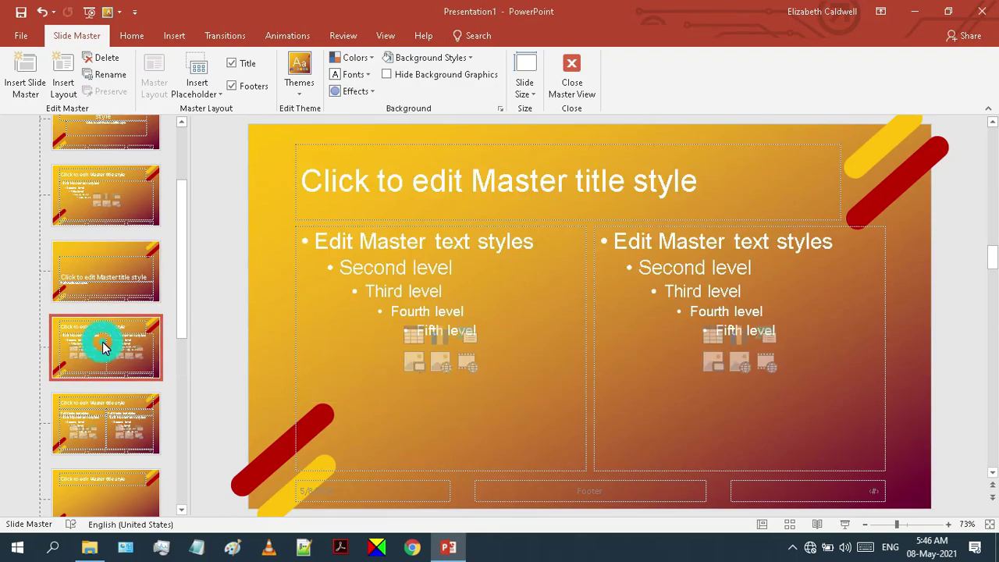
pyautogui.scroll(-3, 104, 391)
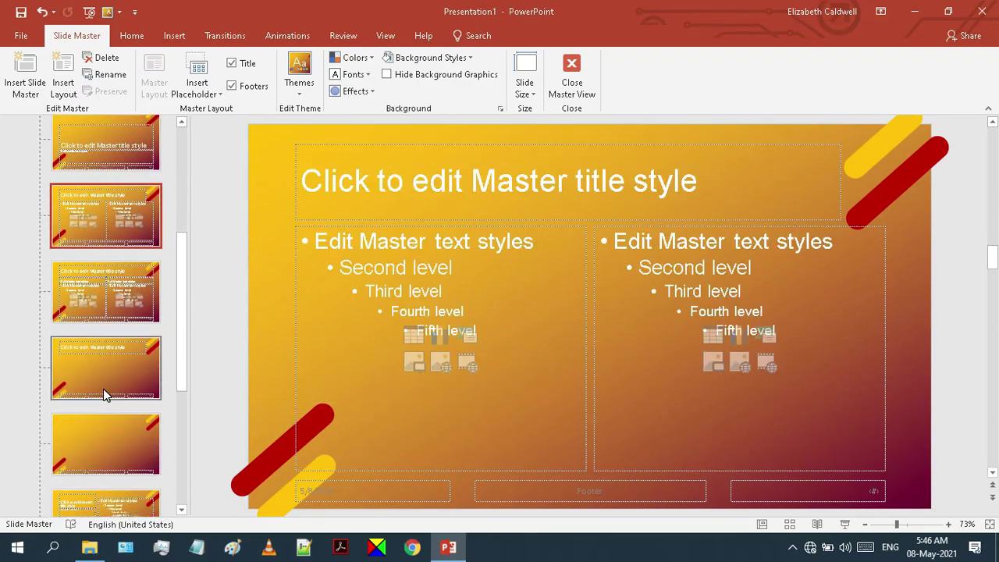
pyautogui.scroll(-5, 125, 313)
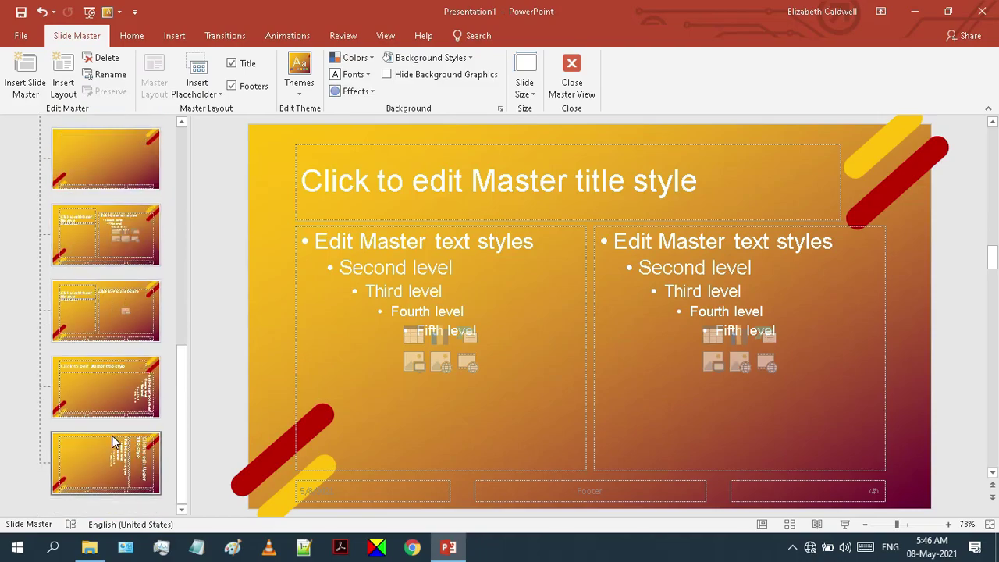
pyautogui.click(116, 460)
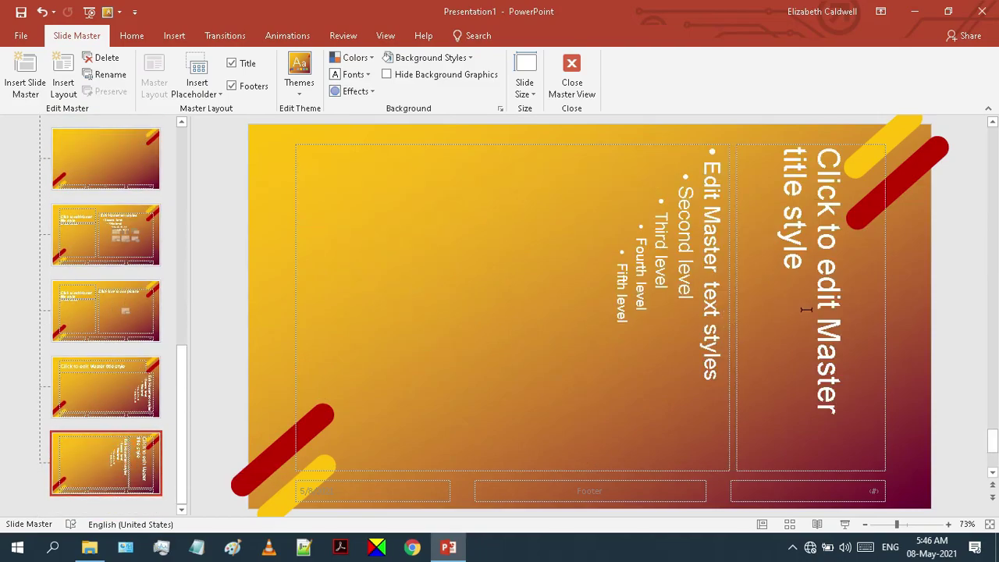
pyautogui.click(888, 278)
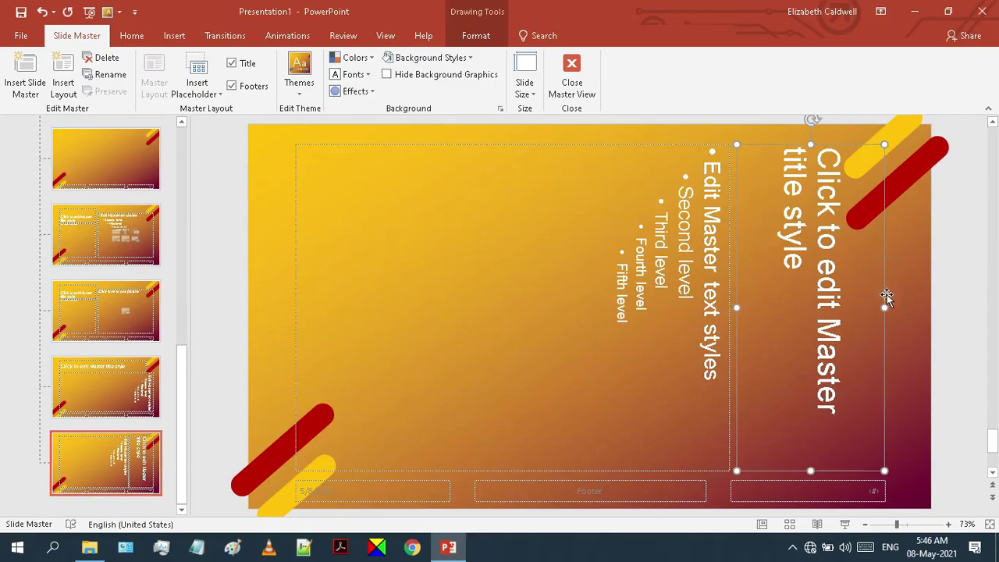
pyautogui.moveTo(885, 308); pyautogui.dragTo(836, 308)
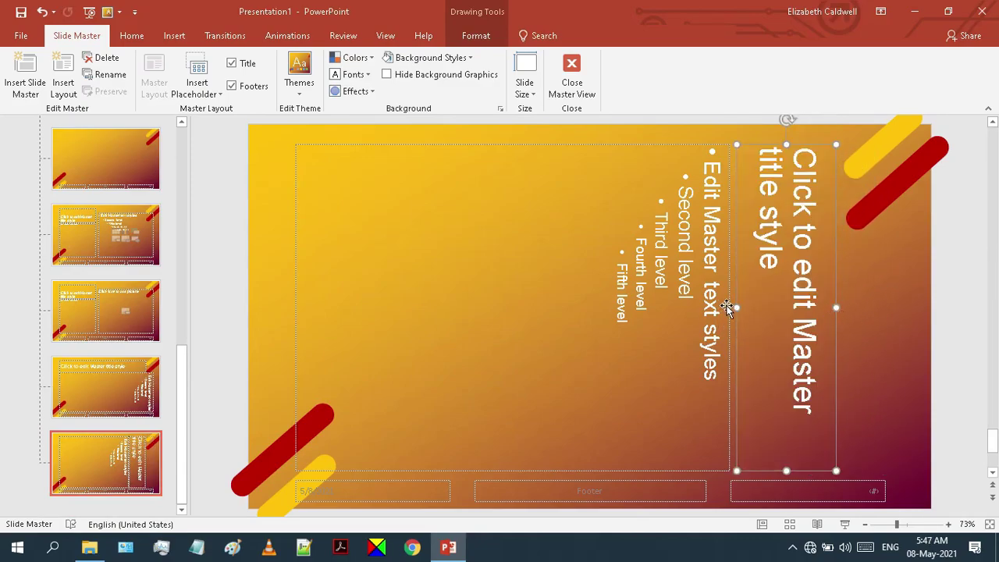
pyautogui.click(726, 307)
pyautogui.moveTo(725, 309)
pyautogui.mouseDown()
pyautogui.moveTo(713, 309)
pyautogui.moveTo(723, 309)
pyautogui.mouseUp()
pyautogui.click(737, 308)
pyautogui.click(858, 308)
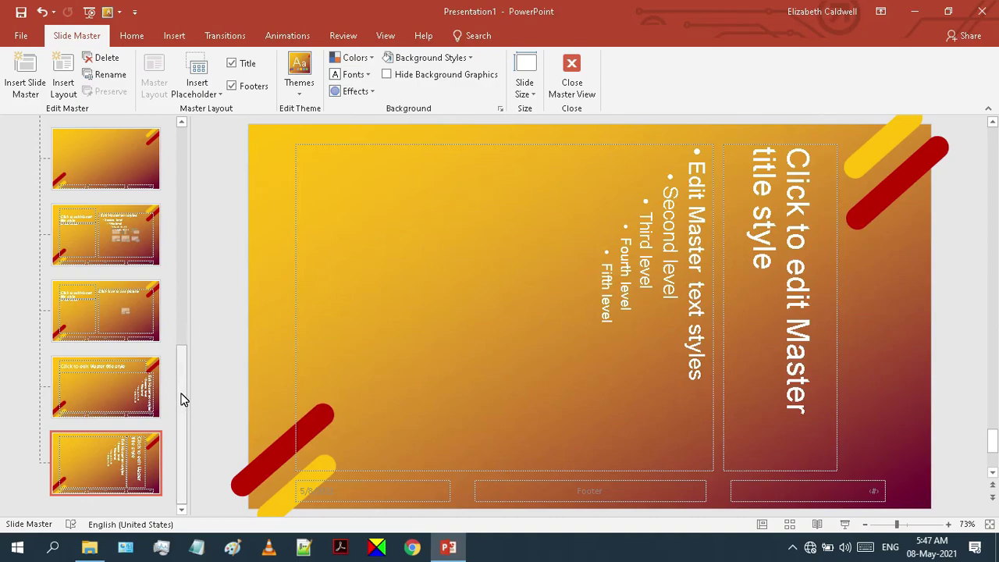
pyautogui.moveTo(183, 394); pyautogui.dragTo(189, 163)
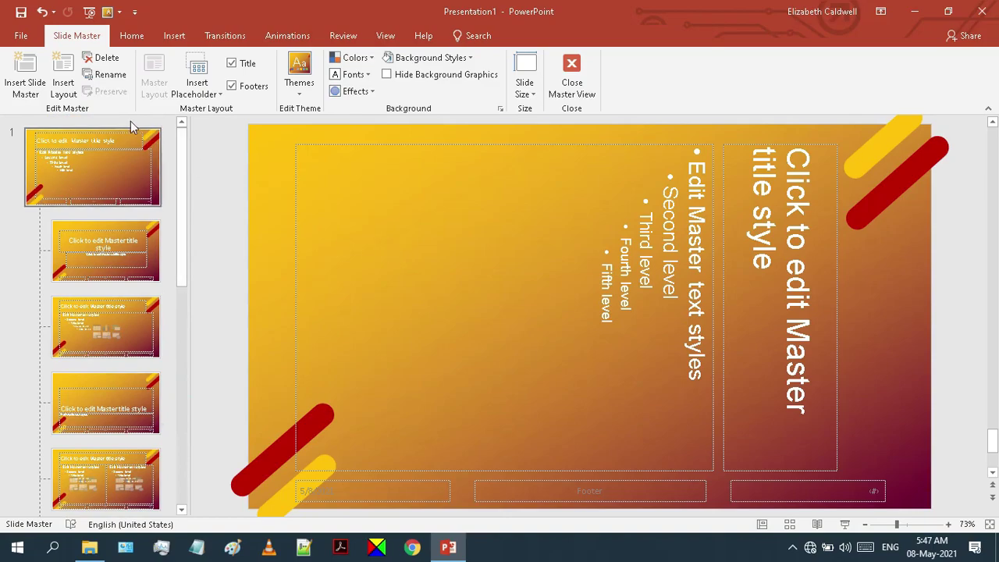
# Save the slide master's current theme as 'Solveit' in the Document Themes folder.
pyautogui.click(110, 161)
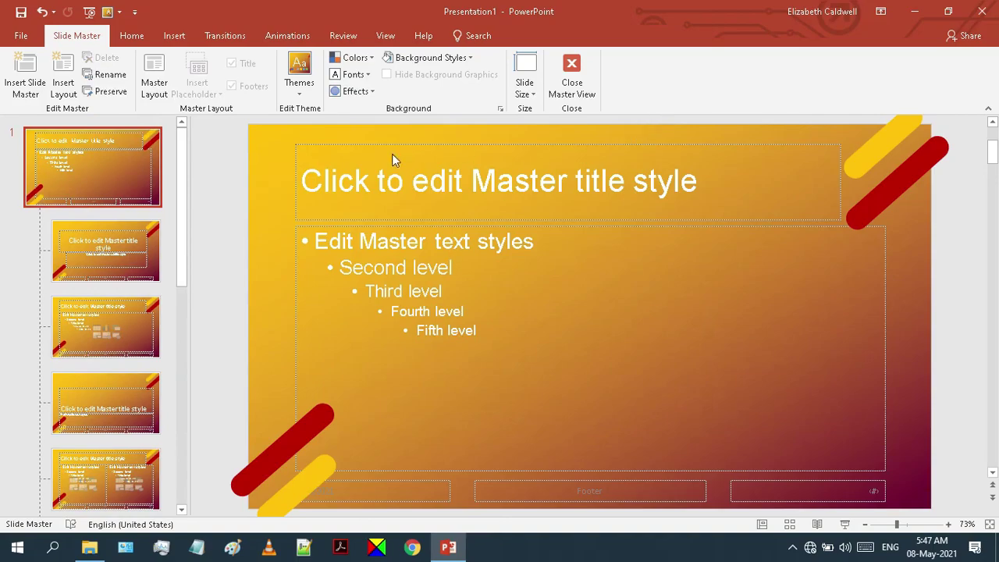
pyautogui.click(300, 78)
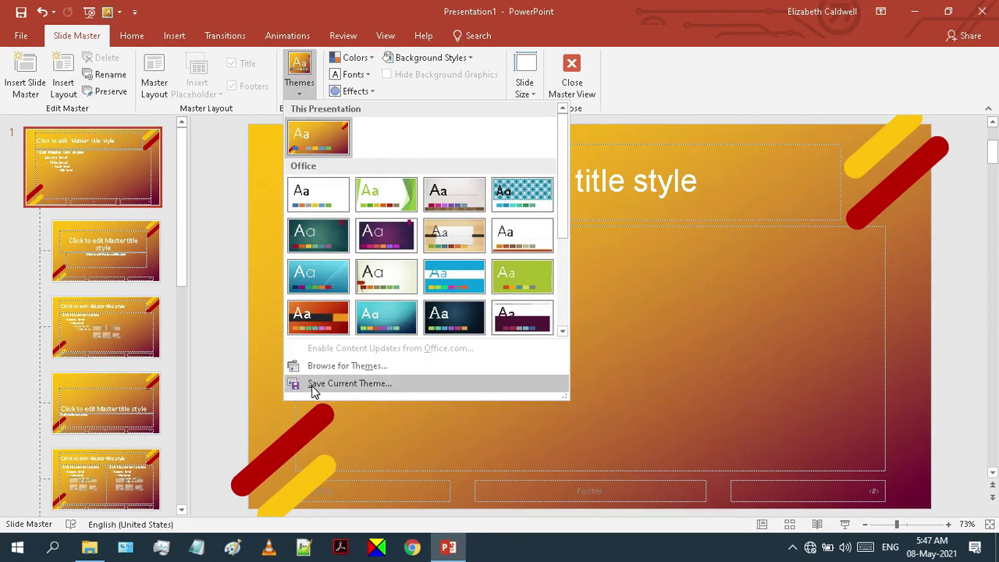
pyautogui.click(351, 386)
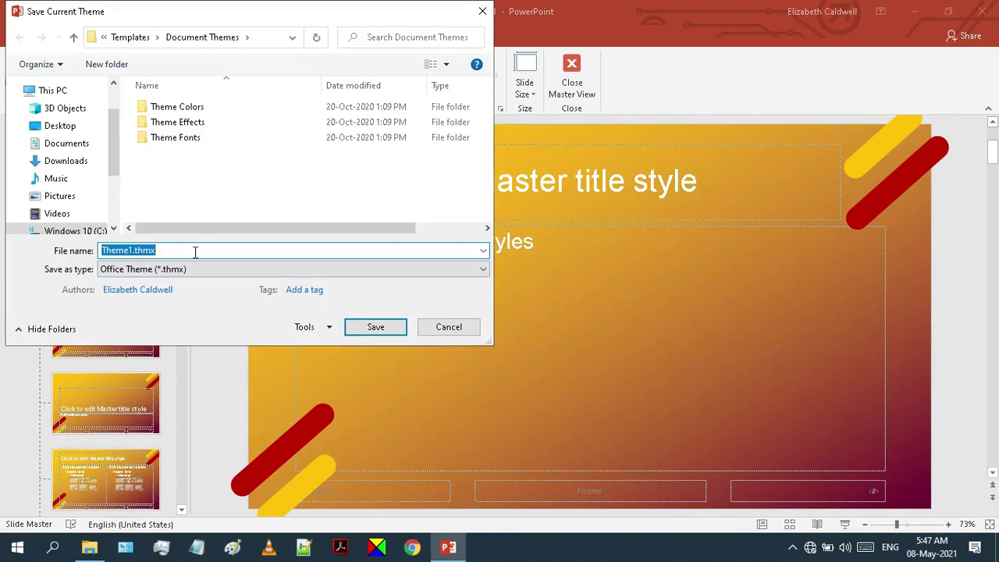
pyautogui.write('Solveit')
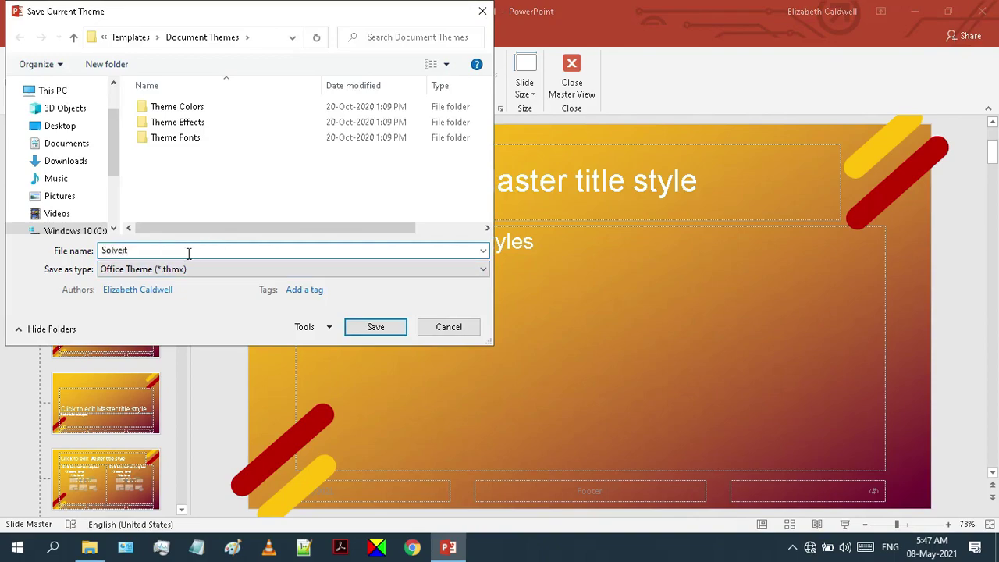
pyautogui.click(367, 328)
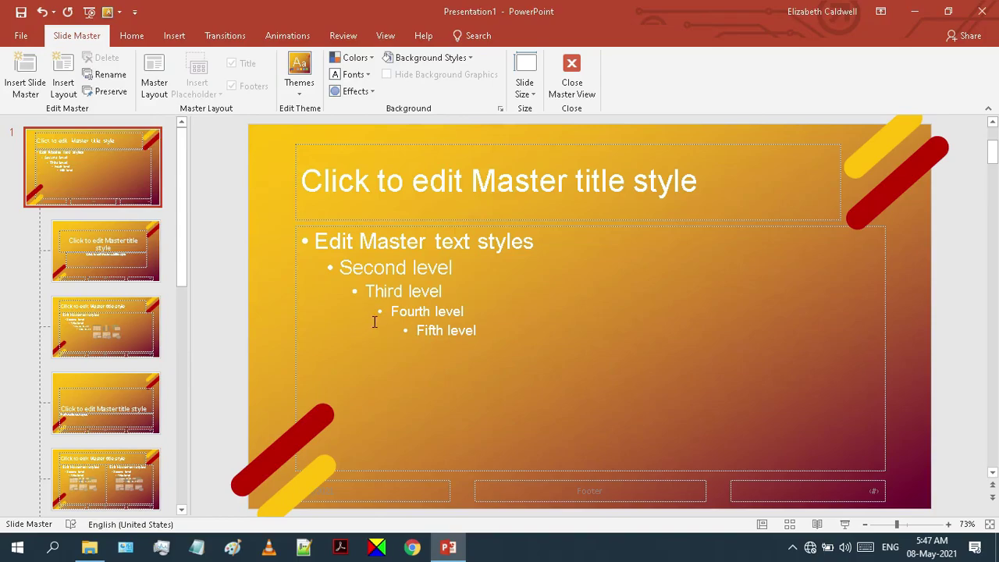
# Close Master View and add Picture with Caption, Comparison and Blank slides, then view slide 1.
pyautogui.click(572, 74)
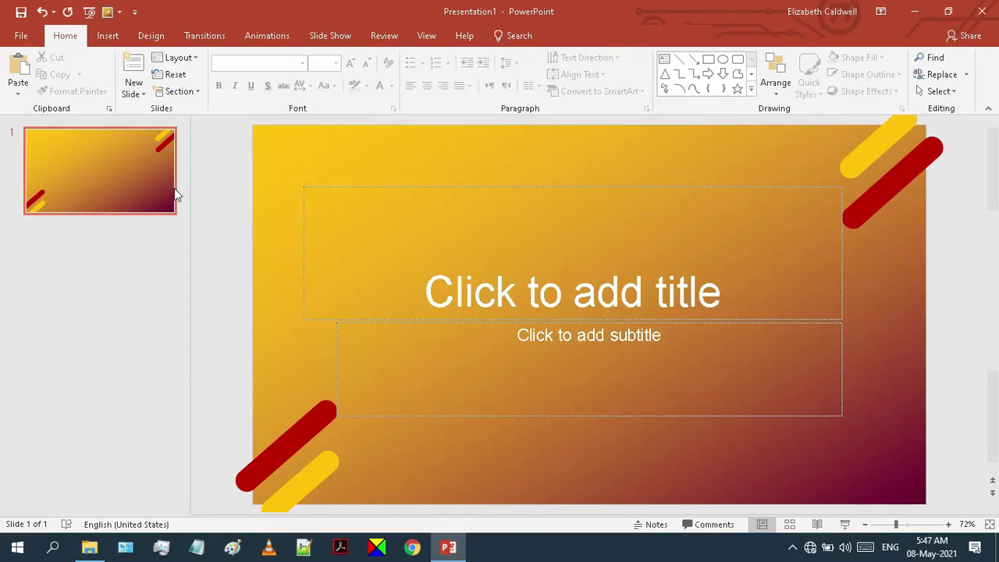
pyautogui.click(133, 93)
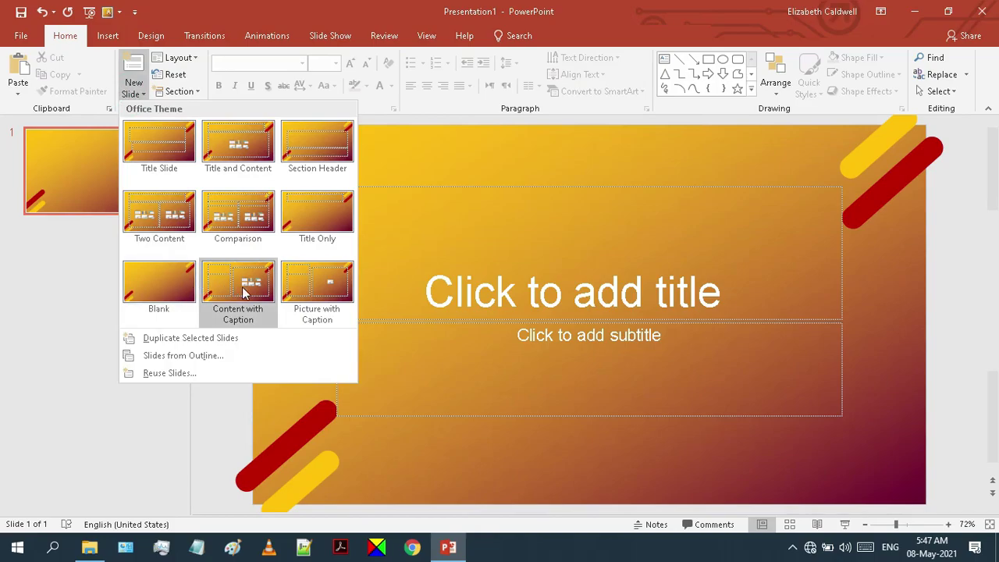
pyautogui.click(305, 287)
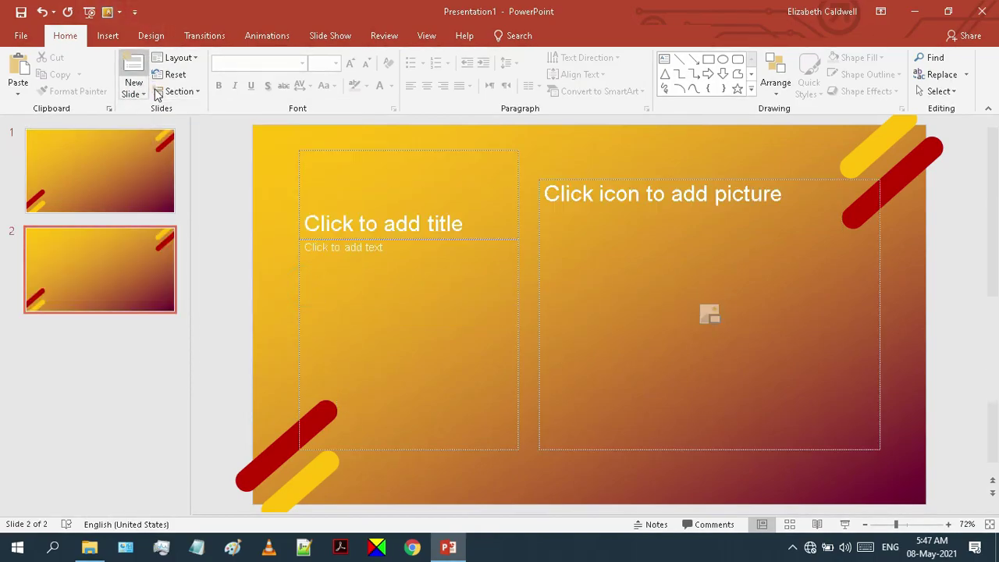
pyautogui.click(135, 92)
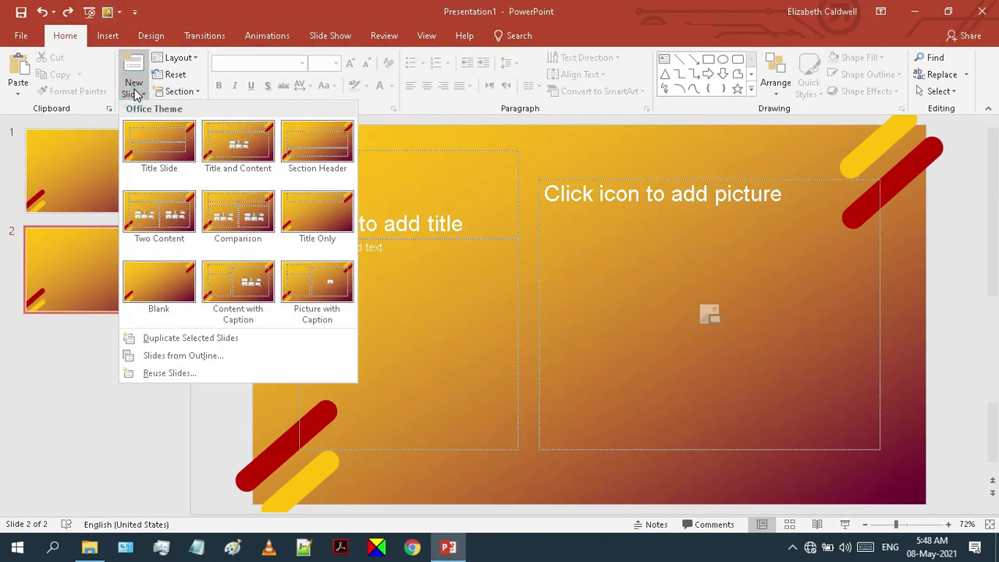
pyautogui.click(241, 210)
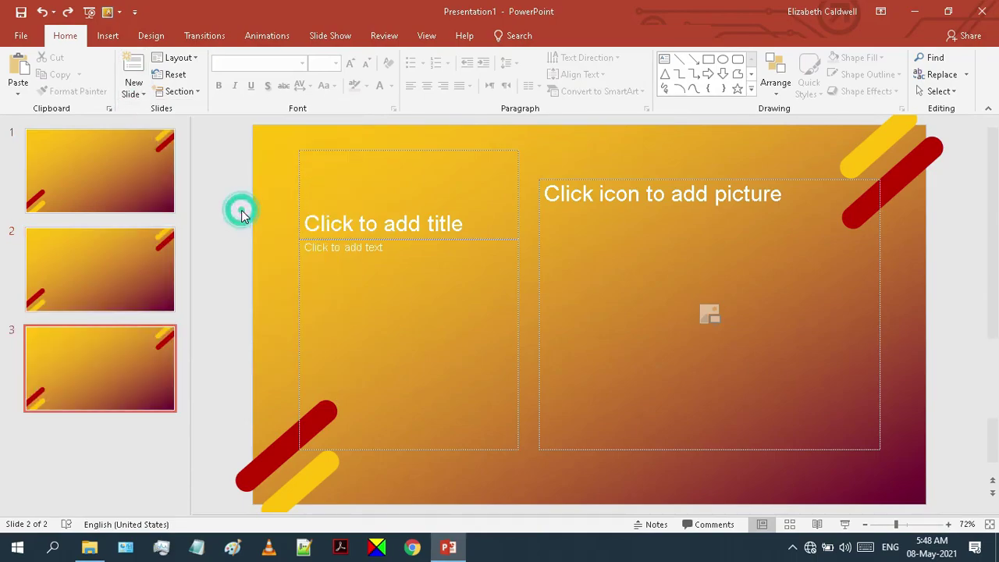
pyautogui.click(134, 92)
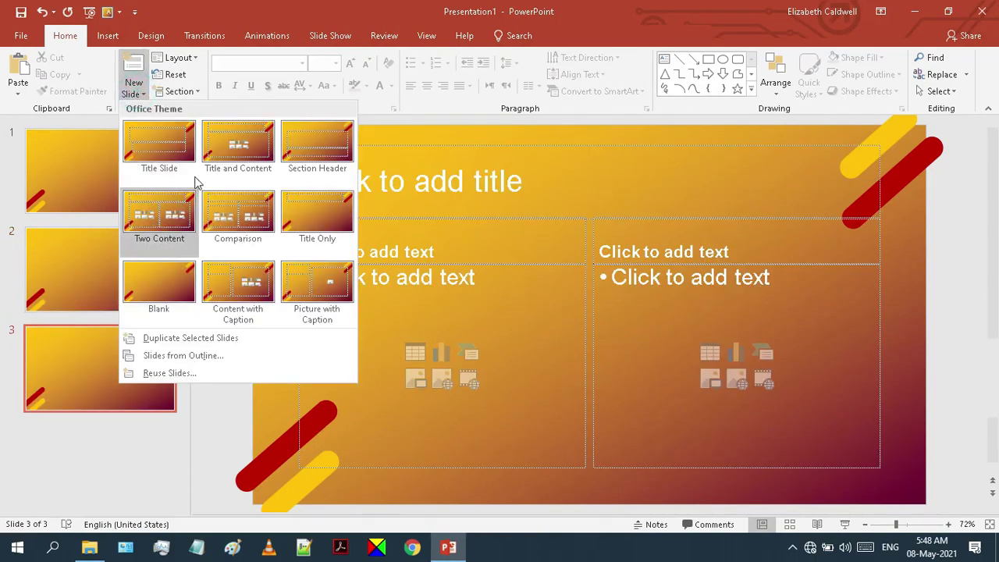
pyautogui.click(155, 265)
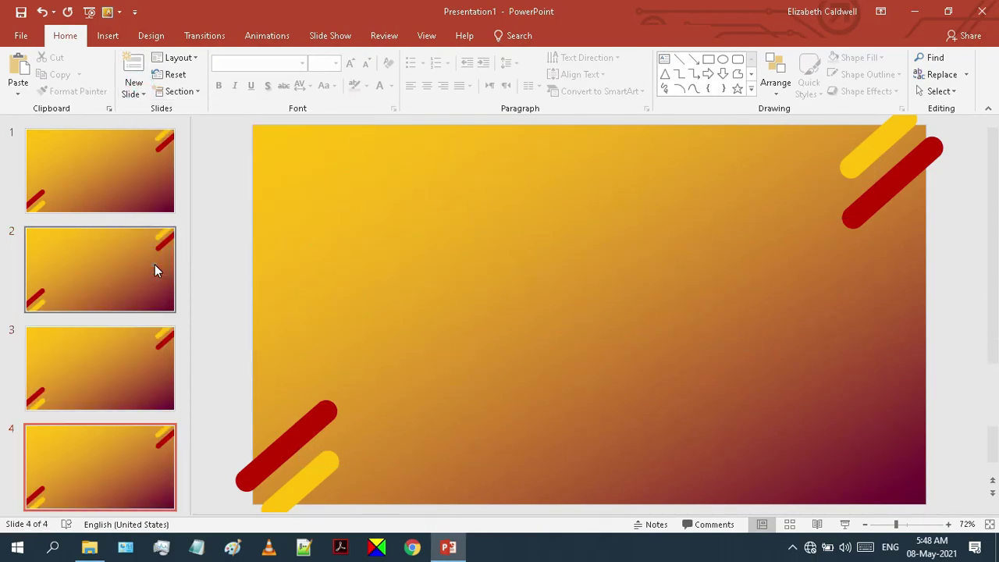
pyautogui.click(98, 154)
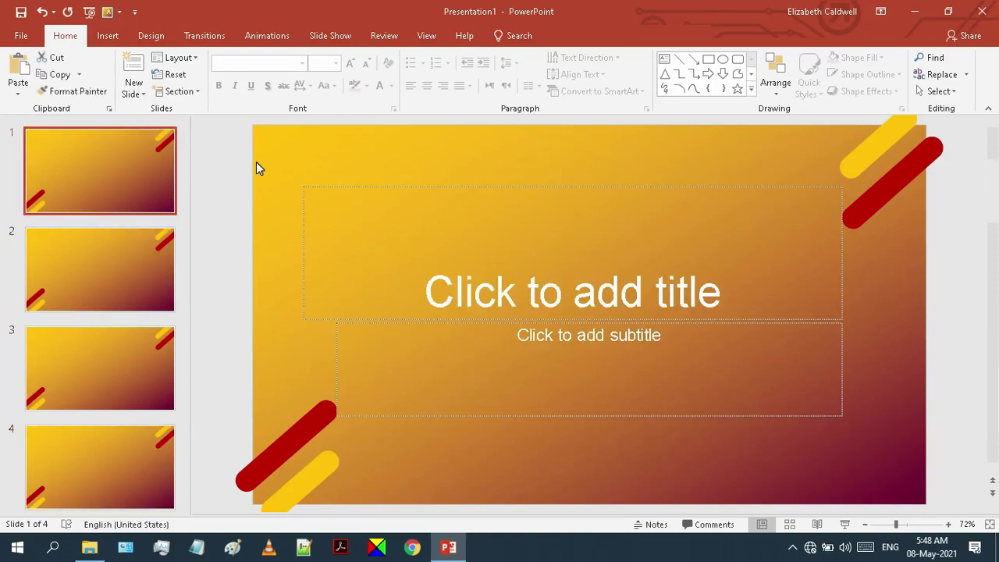
# Check the Design tab's full theme list for the custom Solveit theme.
pyautogui.click(152, 39)
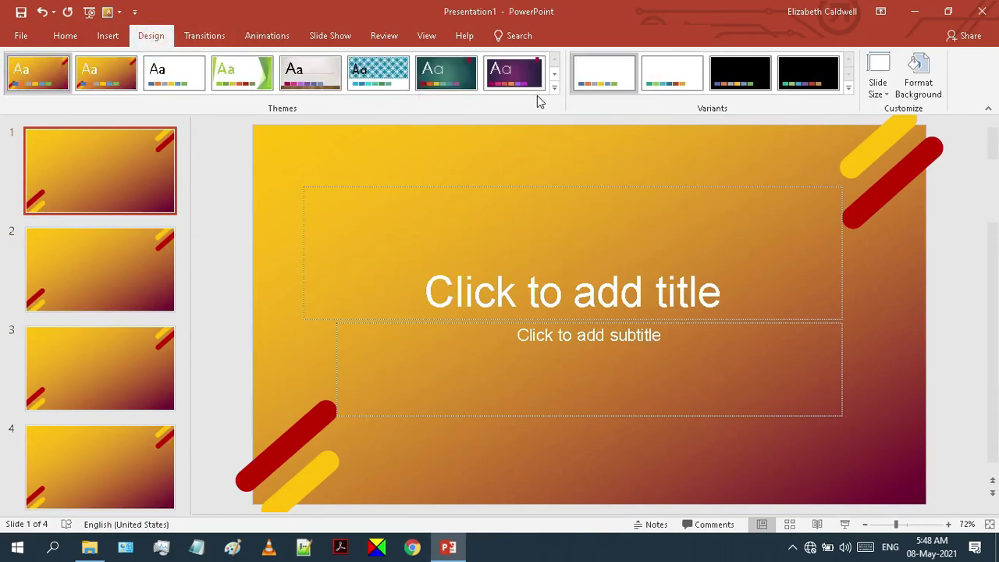
pyautogui.click(554, 92)
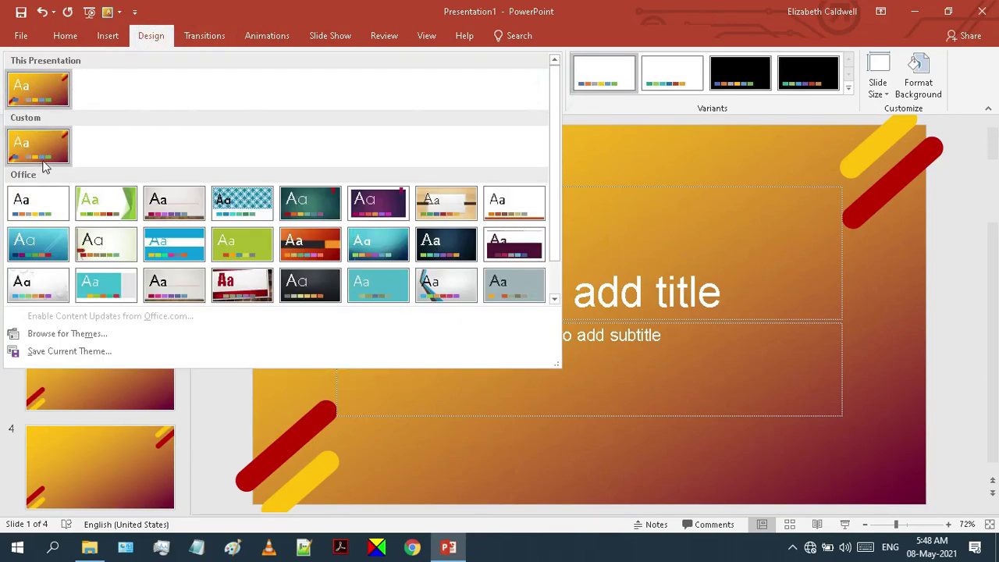
pyautogui.click(111, 143)
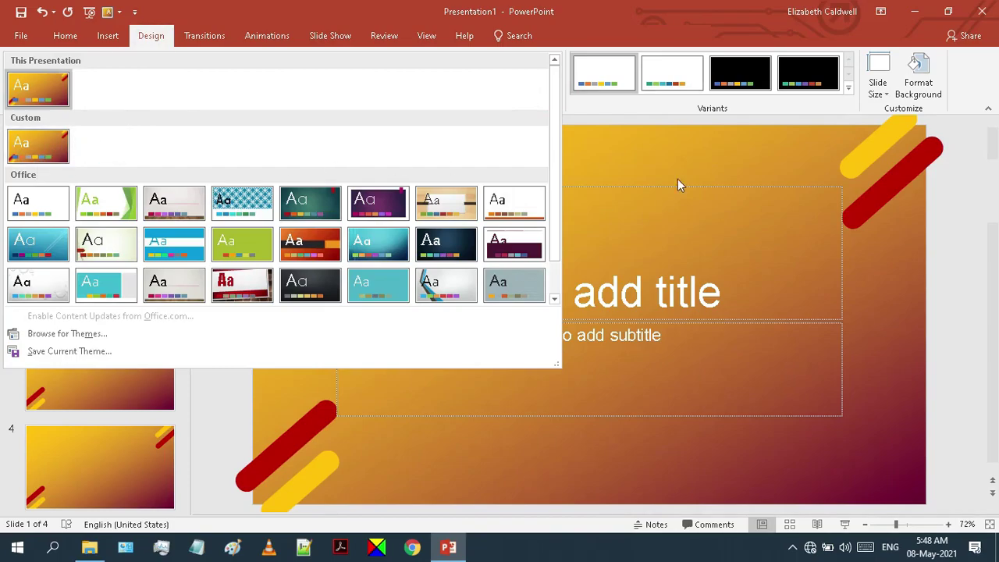
pyautogui.click(980, 220)
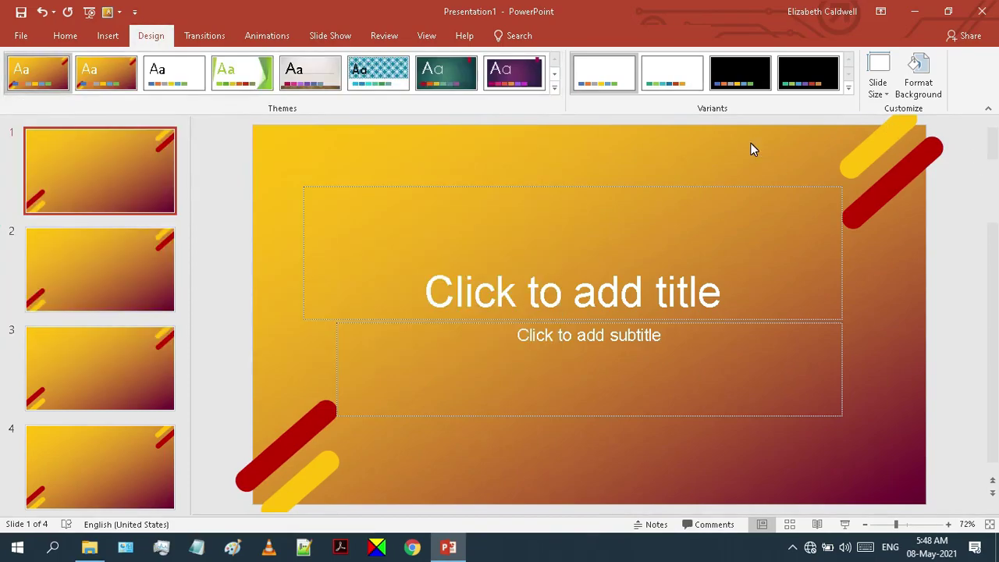
# Quit PowerPoint without saving, relaunch it and start a Blank Presentation.
pyautogui.click(982, 11)
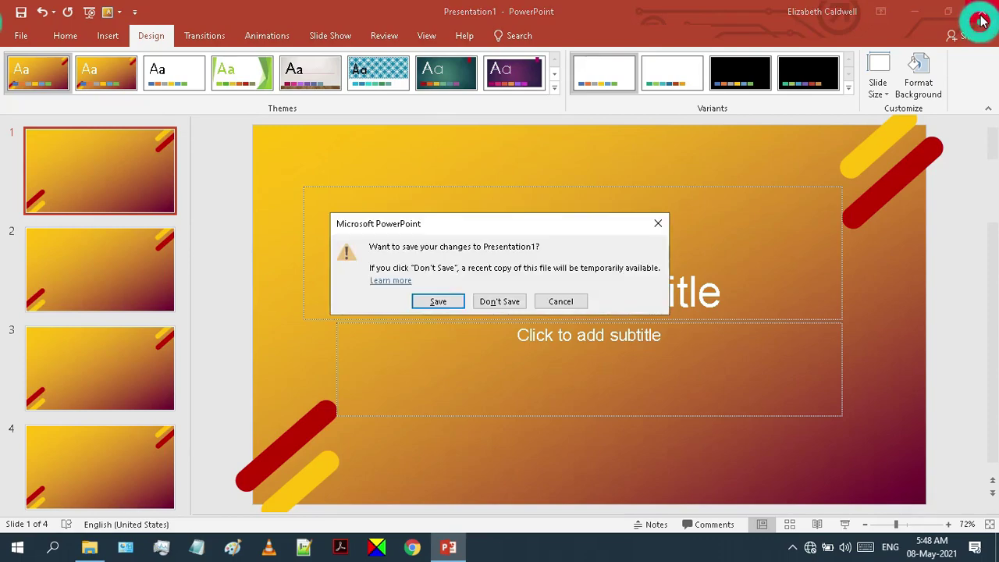
pyautogui.click(504, 303)
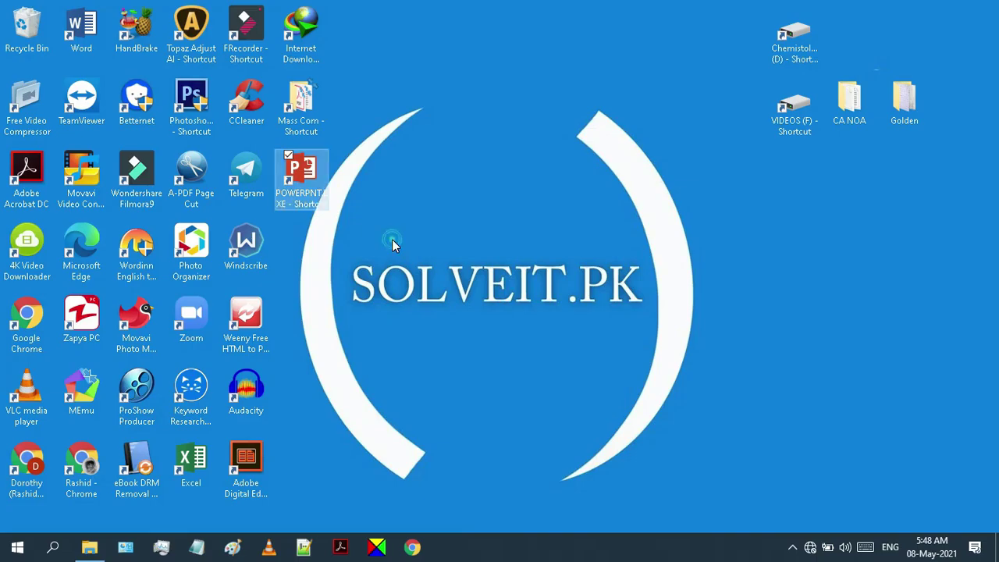
pyautogui.doubleClick(315, 191)
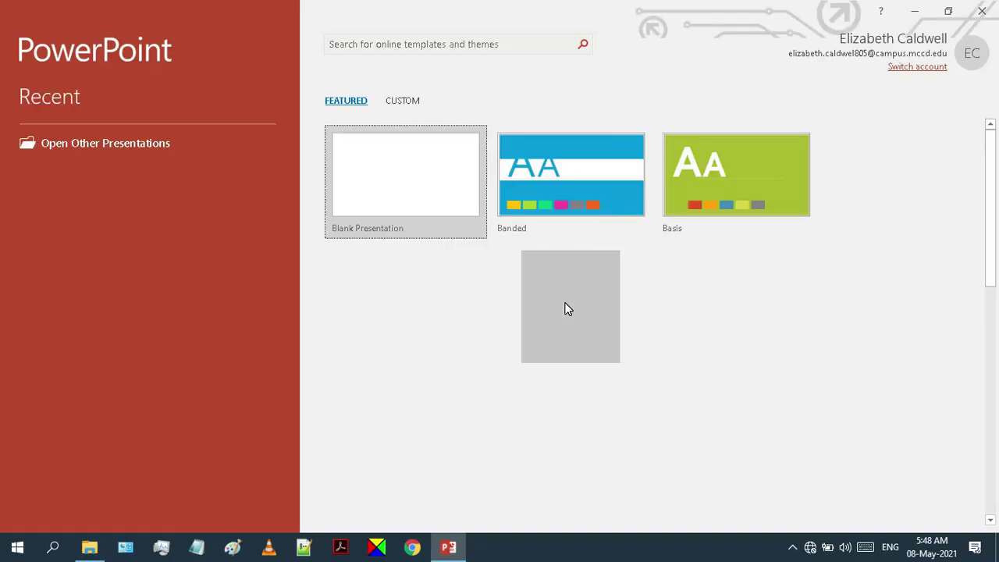
pyautogui.click(406, 202)
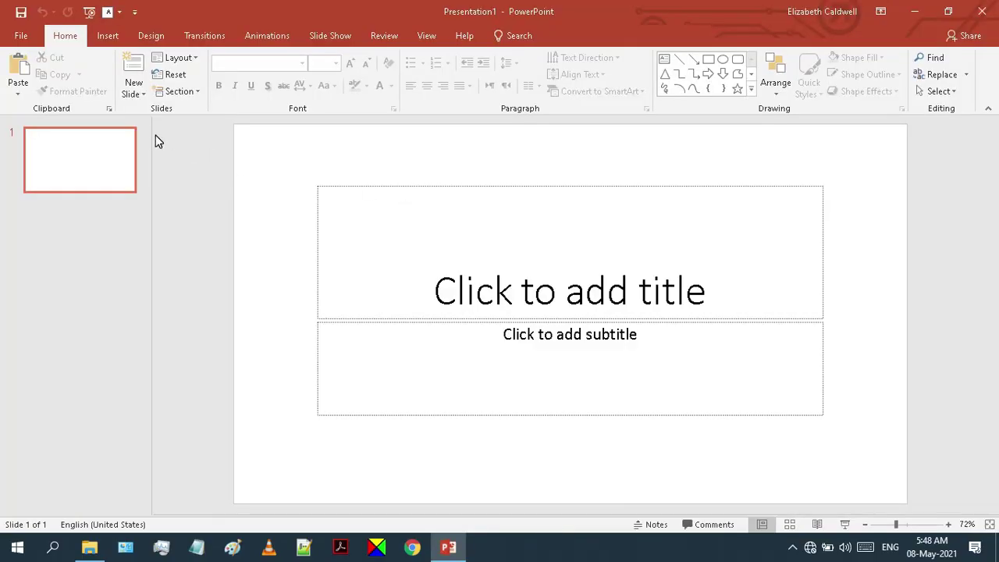
# Apply the saved custom Solveit theme to the new presentation.
pyautogui.click(159, 41)
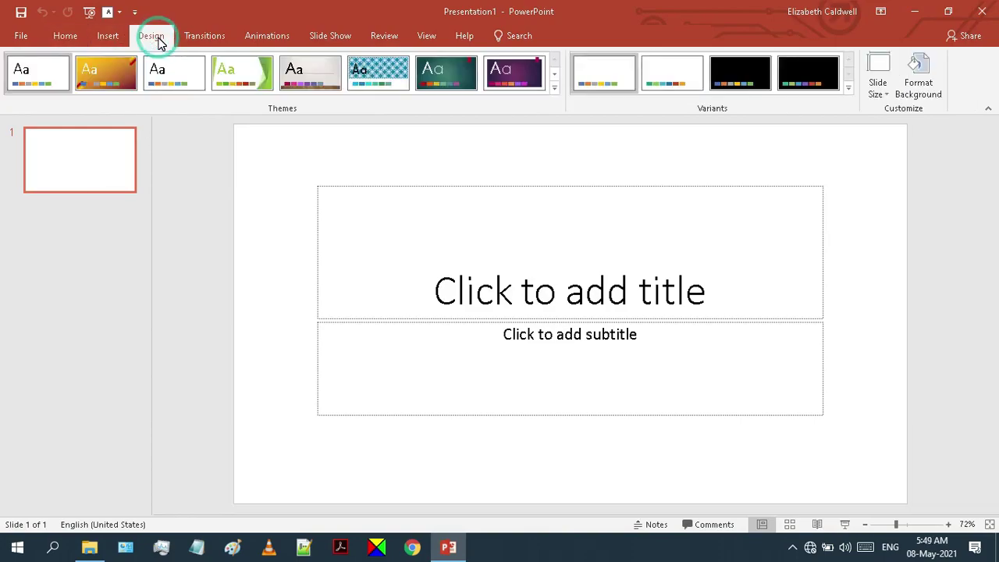
pyautogui.click(555, 91)
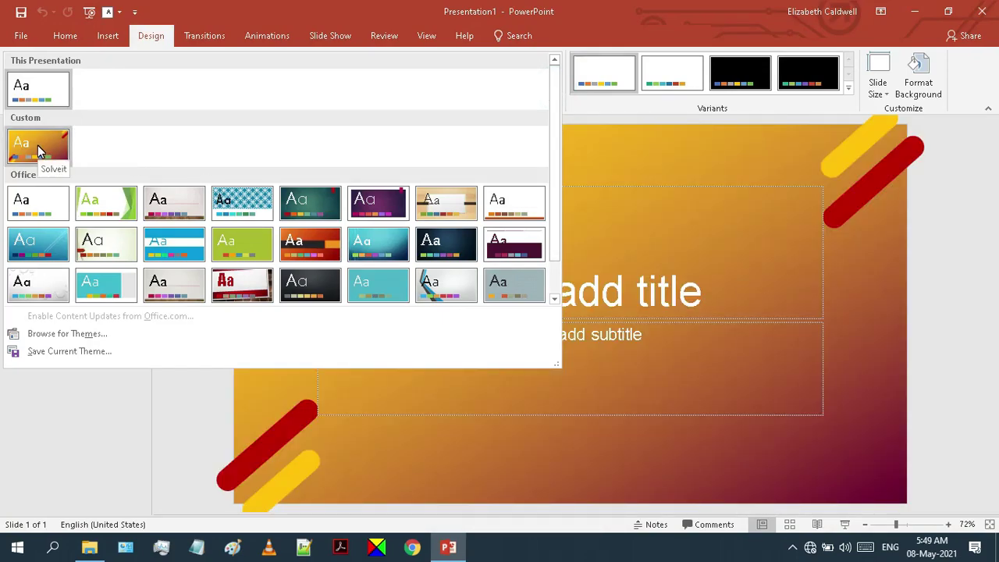
pyautogui.click(39, 150)
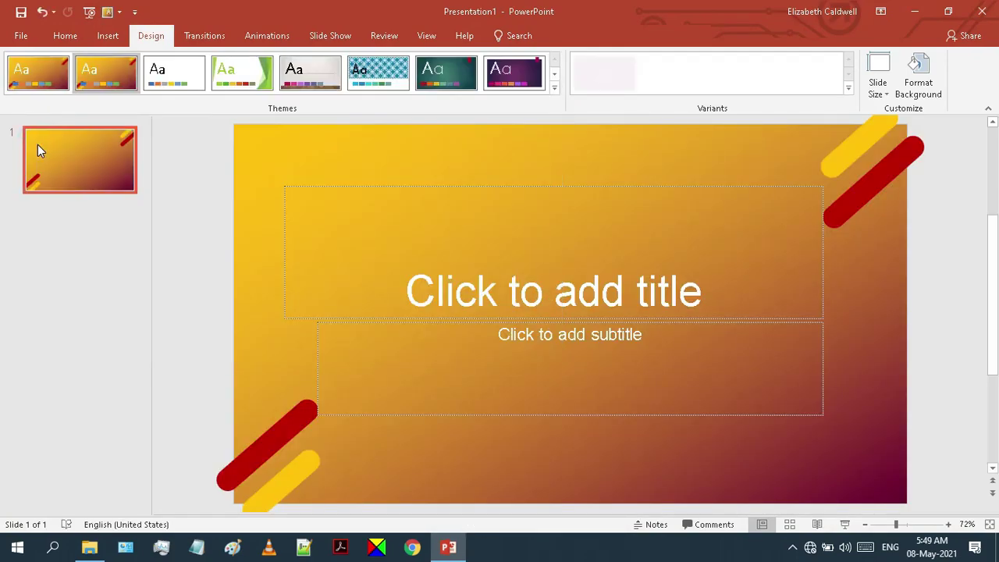
# Title the slide 'Hello' with the subtitle 'Please Like & Subscribe'.
pyautogui.click(550, 286)
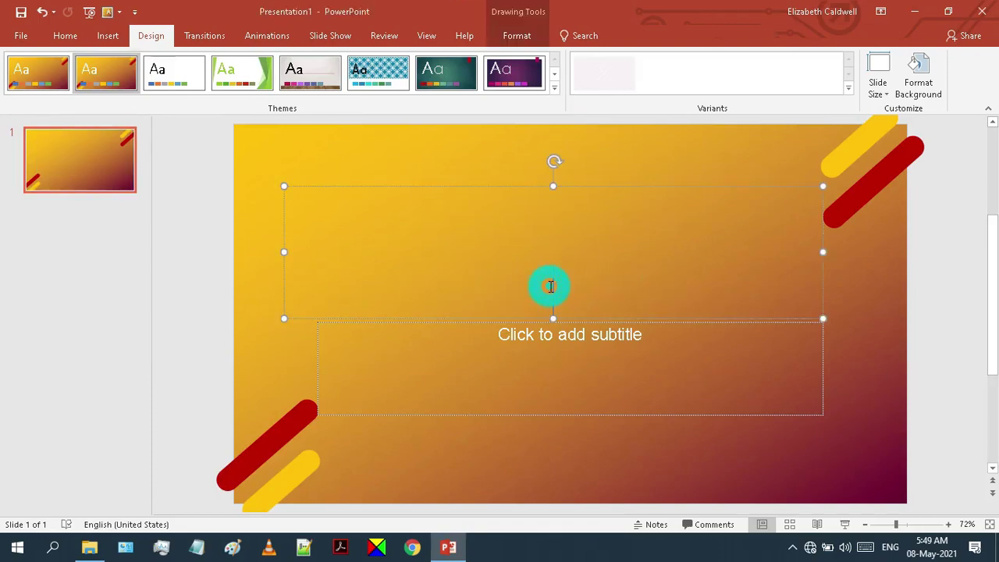
pyautogui.write('Hello')
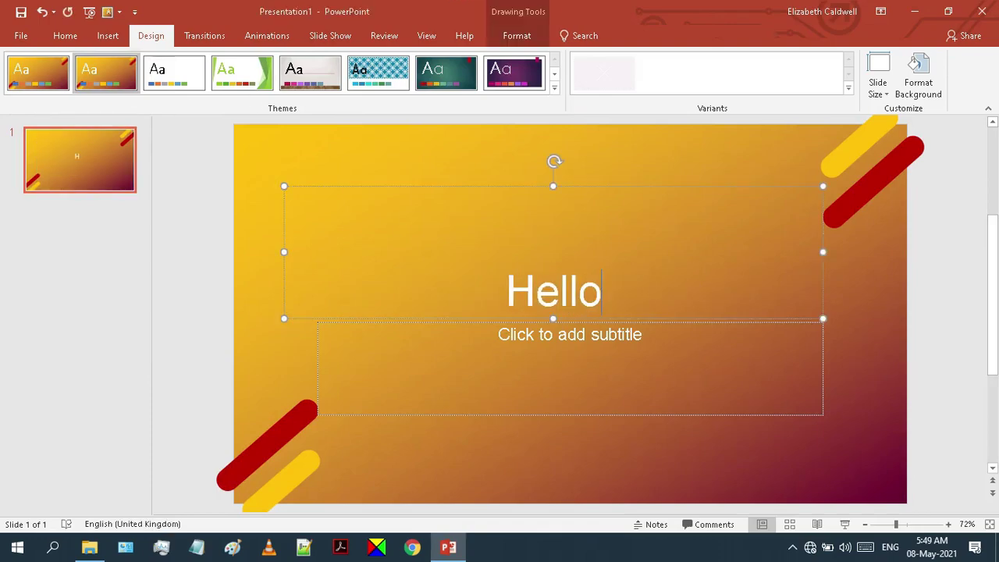
pyautogui.click(594, 341)
pyautogui.write('P')
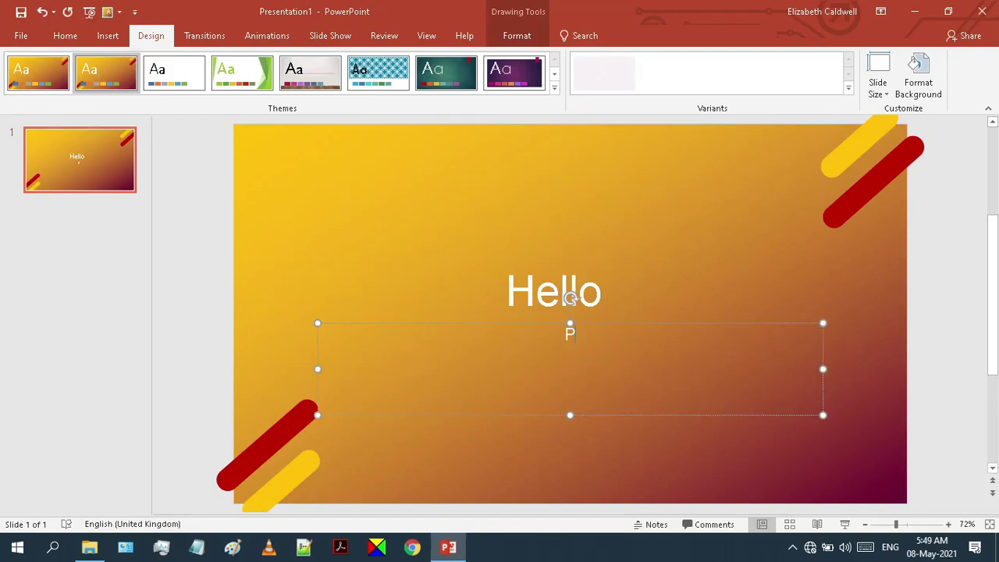
pyautogui.write('lease Like &')
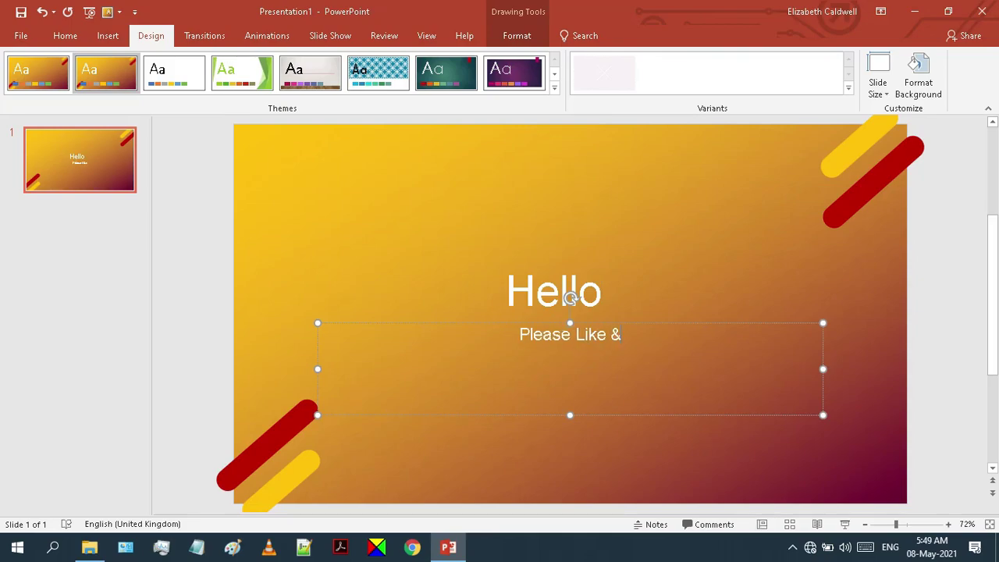
pyautogui.write(' Subscribe')
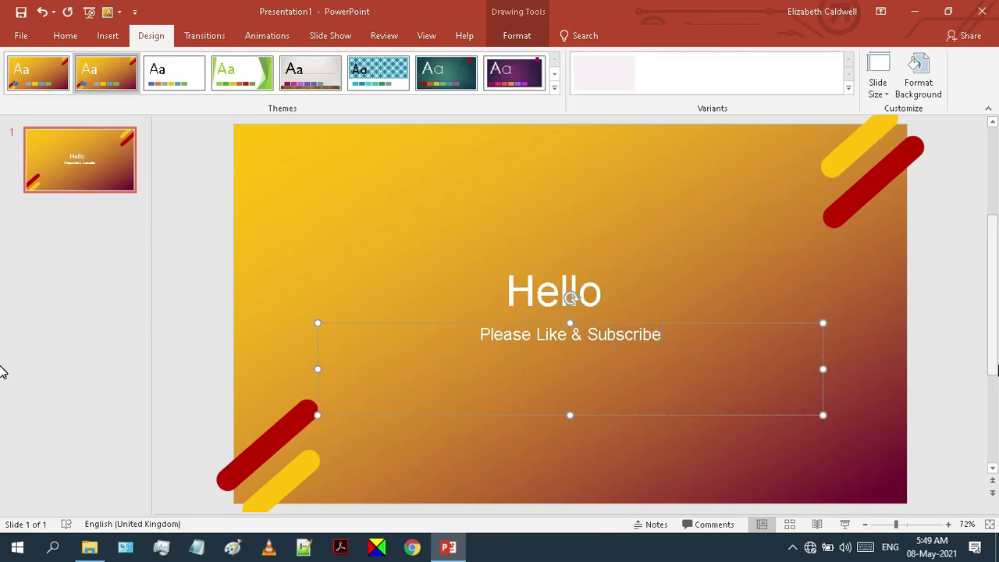
pyautogui.click(908, 349)
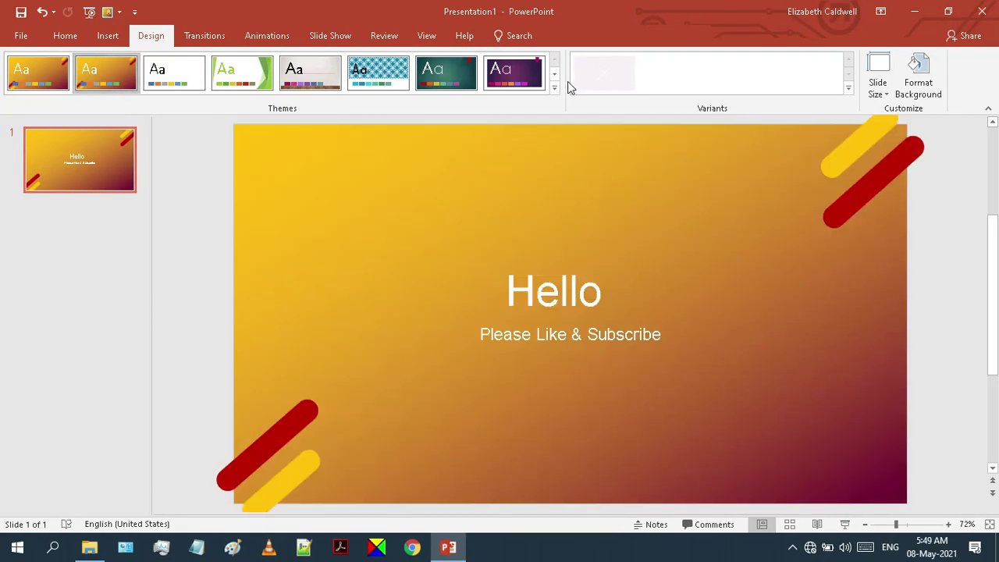
pyautogui.click(554, 91)
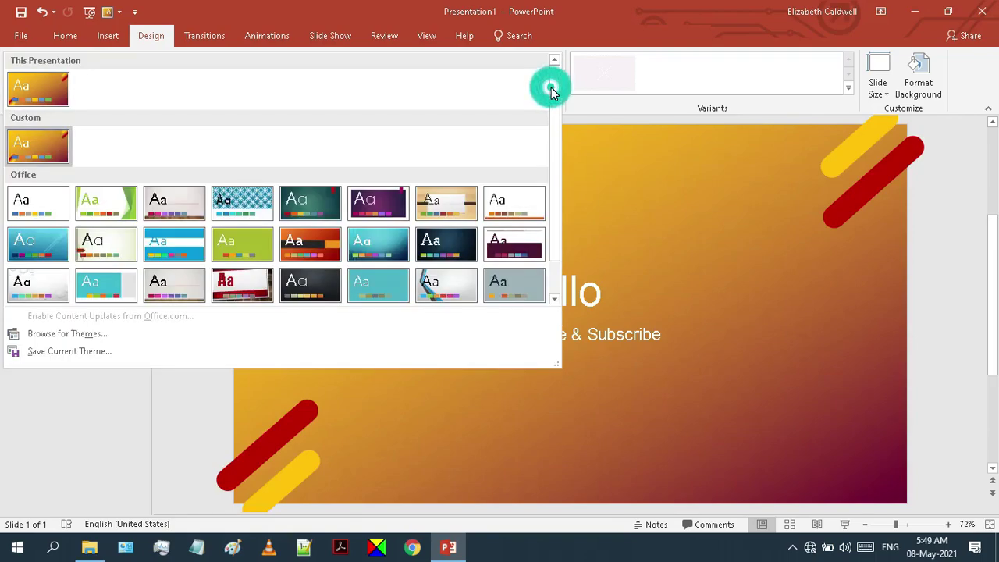
pyautogui.rightClick(46, 152)
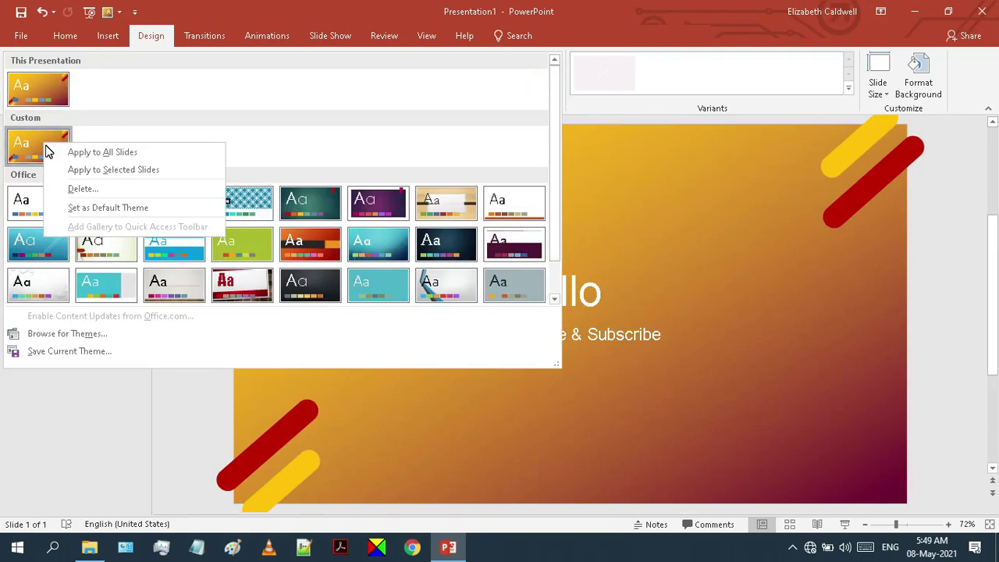
pyautogui.click(74, 190)
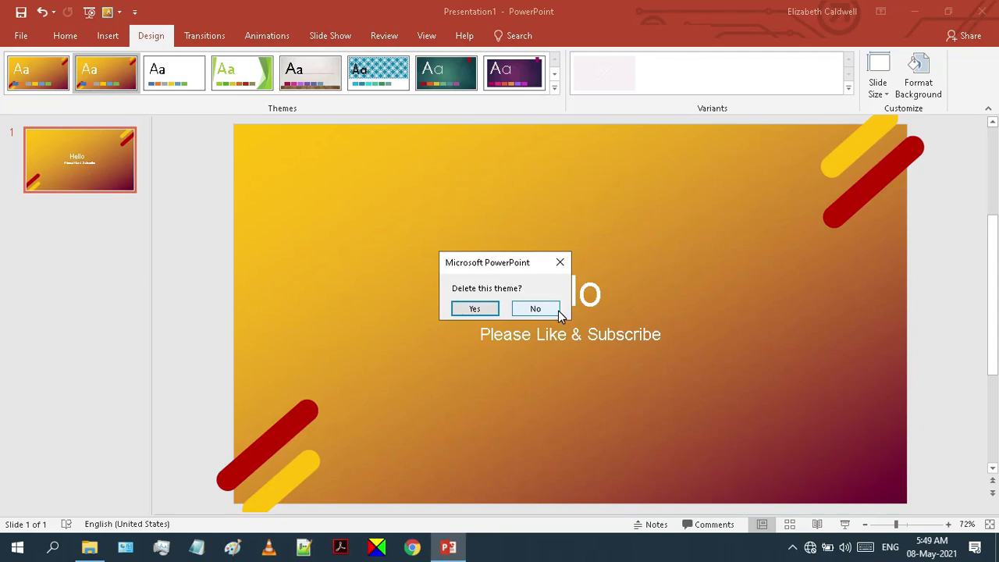
pyautogui.click(564, 269)
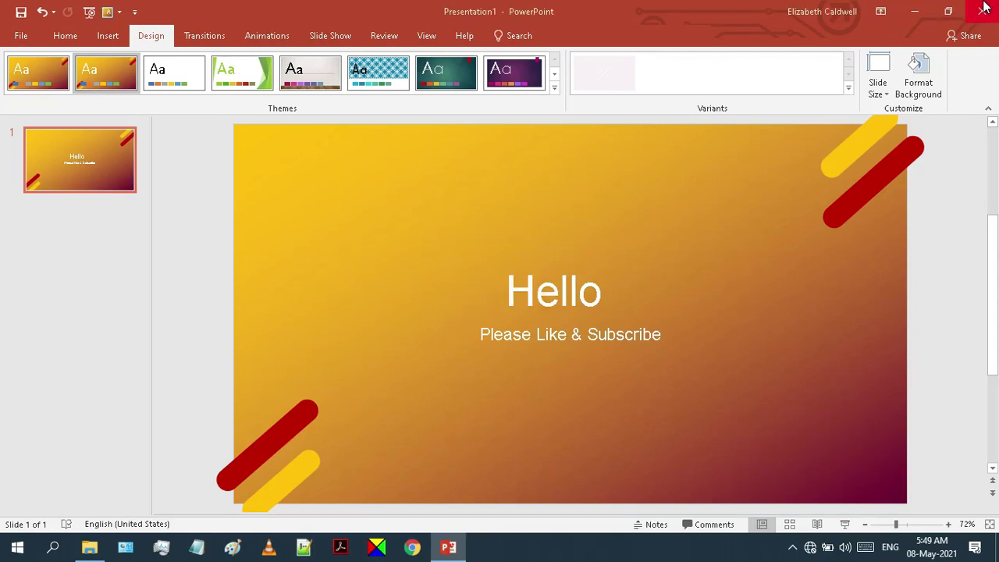